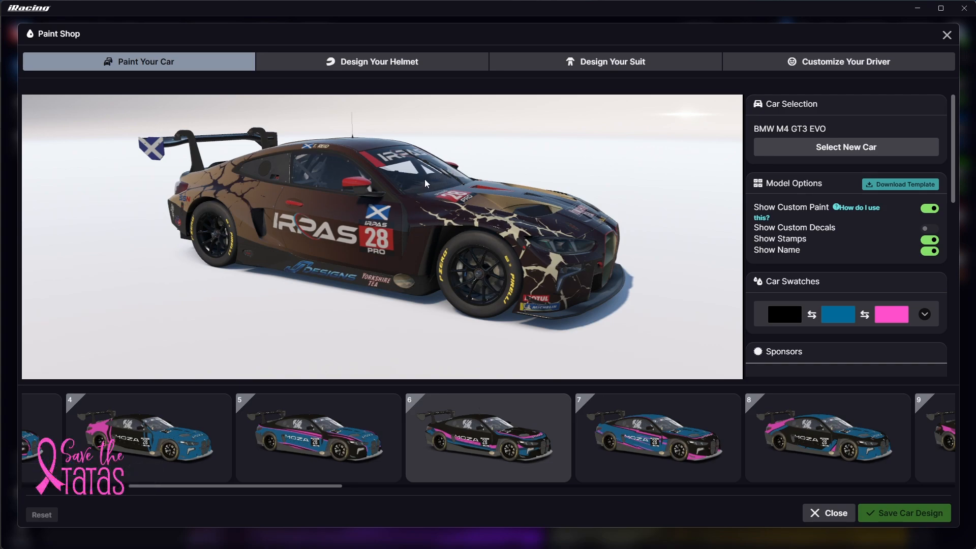
- Switch to GIMP, export the image with the green Custom Spec group shown to the existing car spec TGA, and inspect the car in iRacing
drag(625, 230, 589, 239)
key(alt+Tab)
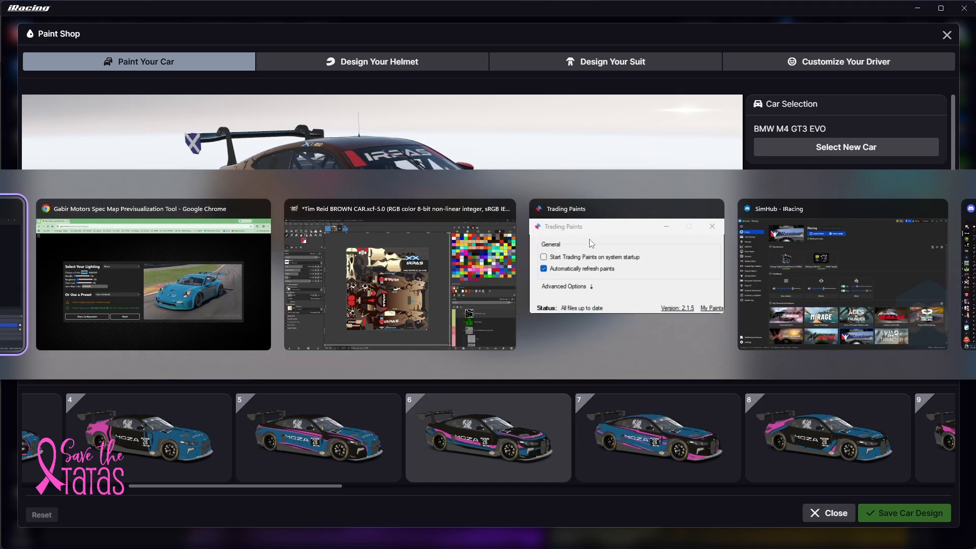
key(alt+Tab)
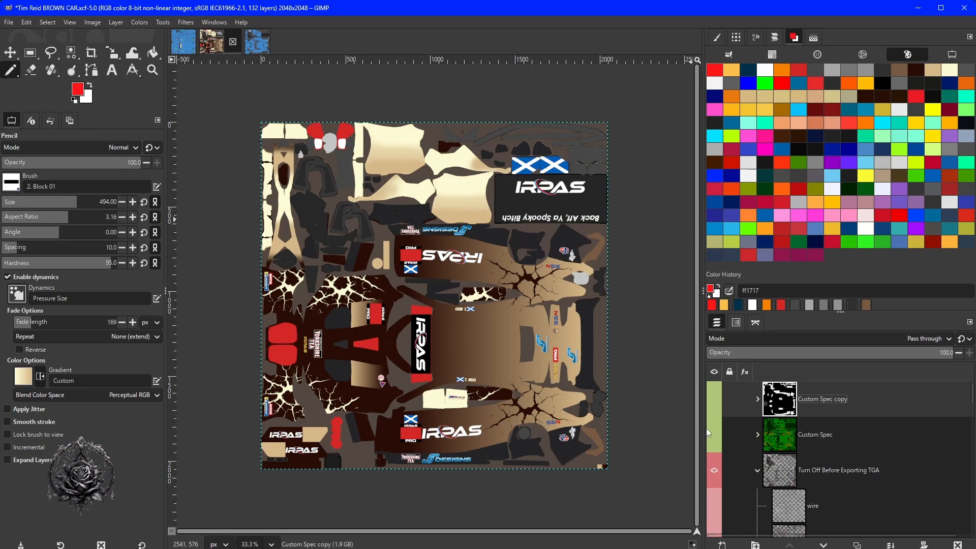
click(713, 435)
click(9, 22)
mouse_move(26, 22)
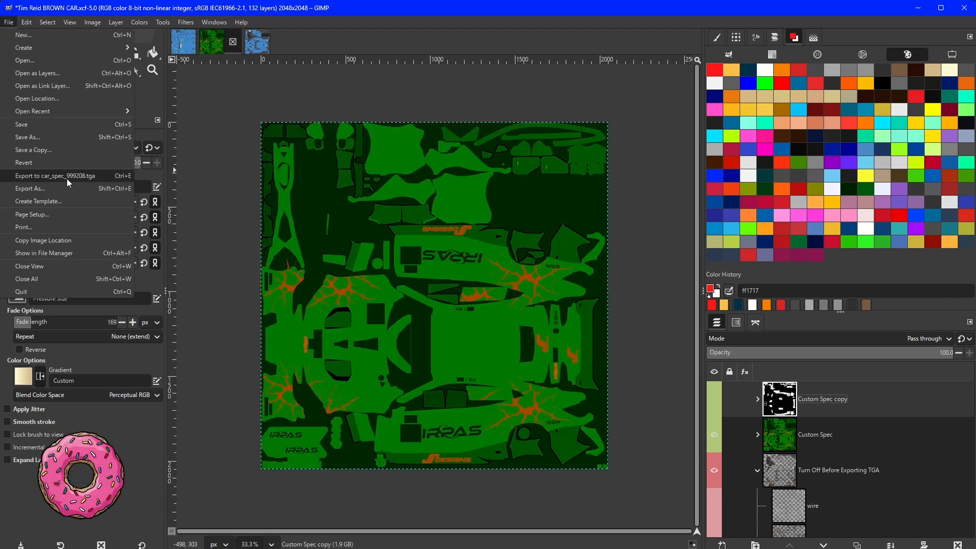
click(66, 179)
key(alt+Tab)
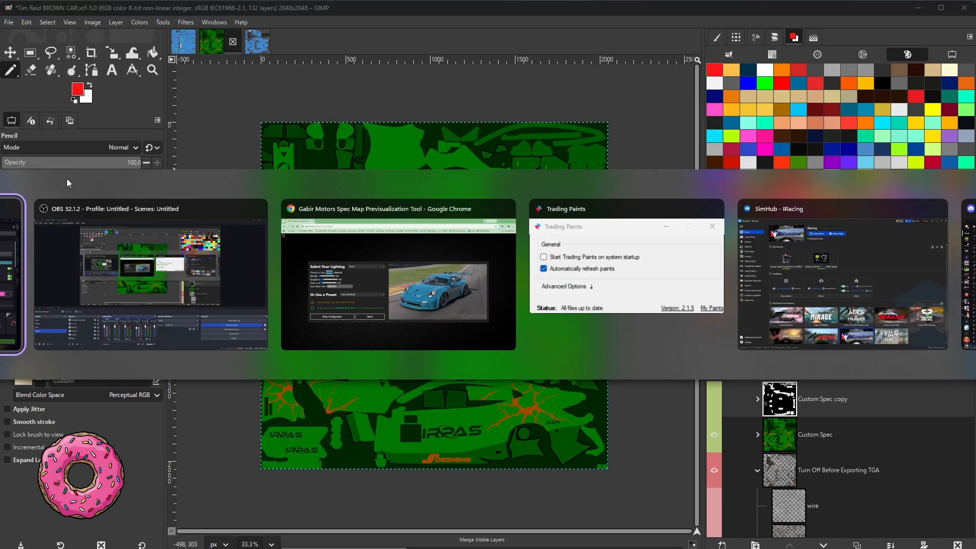
mouse_move(193, 231)
mouse_down()
mouse_move(615, 217)
mouse_move(562, 224)
mouse_move(571, 225)
mouse_up()
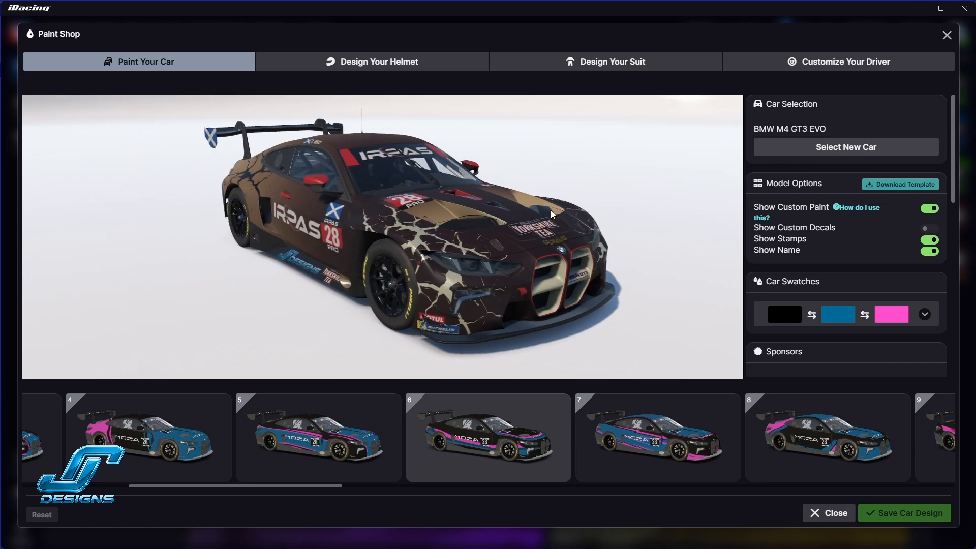
- Show the Custom Spec copy group in GIMP and export over the car spec TGA, returning to iRacing to inspect the car
key(alt+Tab)
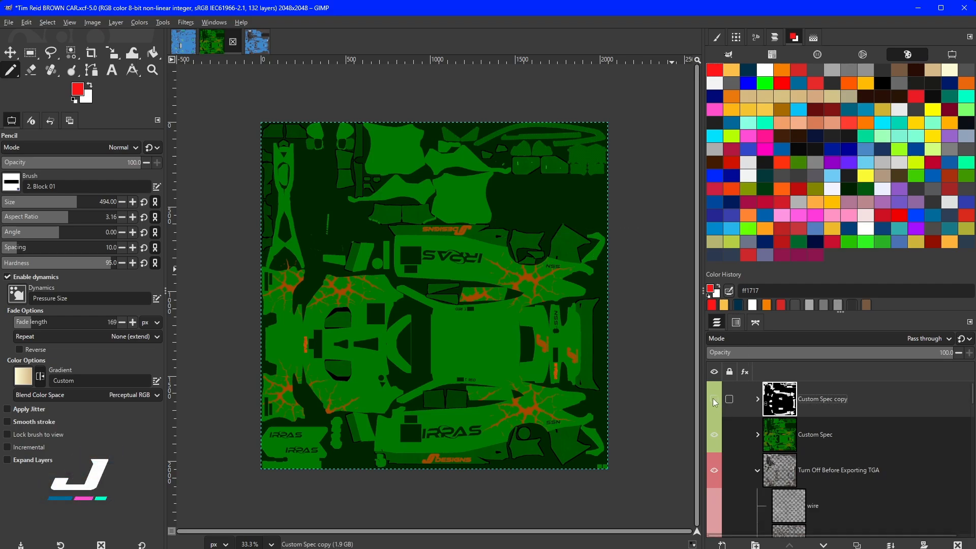
click(714, 399)
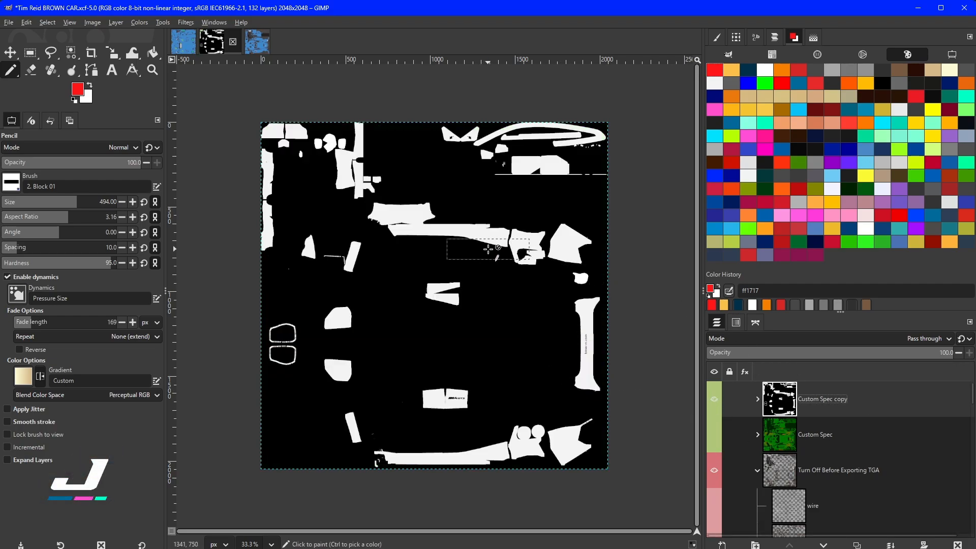
key(ctrl+e)
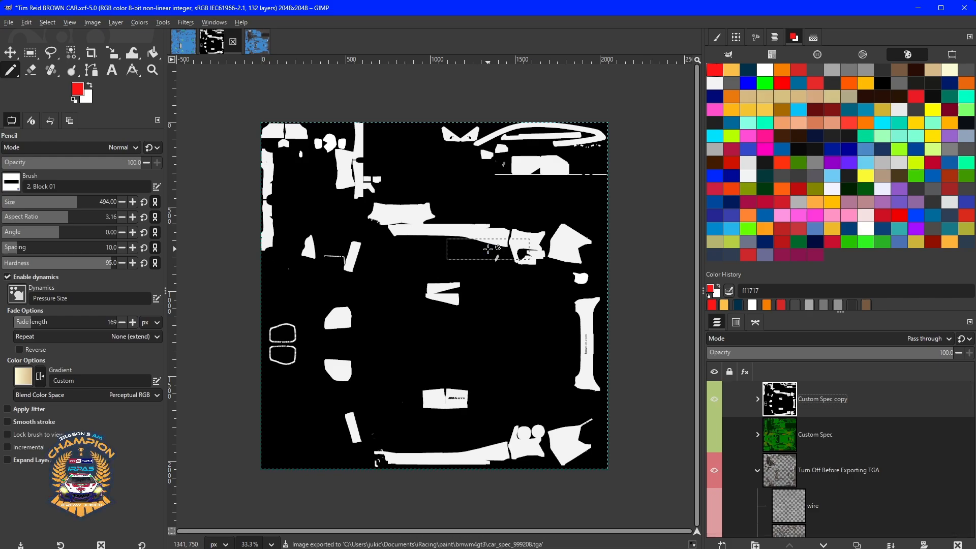
key(alt+Tab)
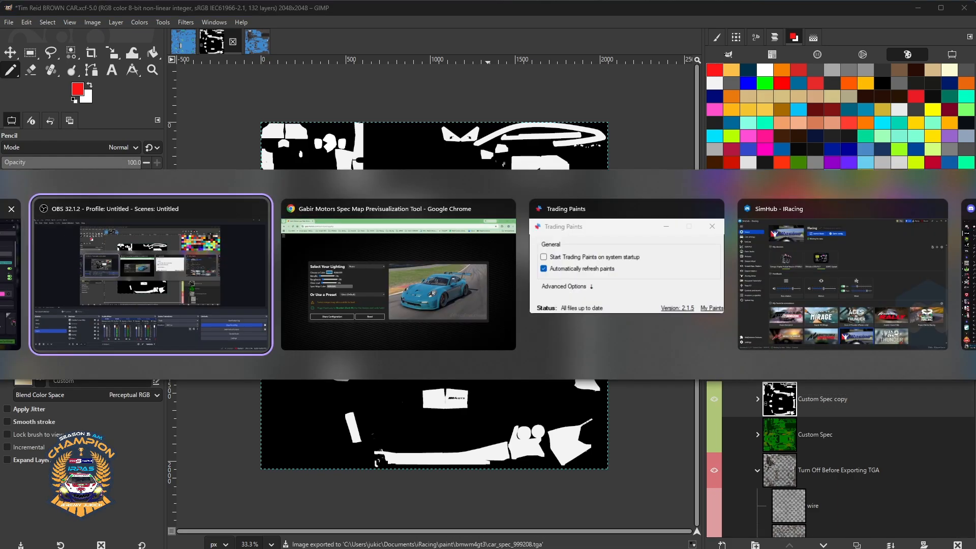
click(4, 257)
mouse_move(391, 258)
mouse_down()
mouse_move(183, 264)
mouse_move(327, 246)
mouse_move(428, 253)
mouse_move(384, 247)
mouse_up()
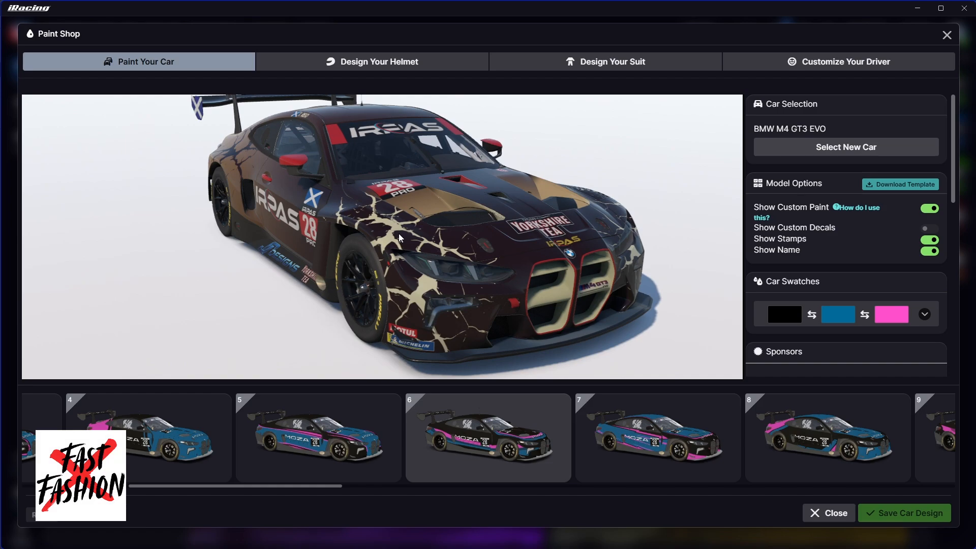
- Switch to the Gabir Motors spec map tool in Chrome and preview the Flat and Matte presets
key(alt+Tab)
click(409, 284)
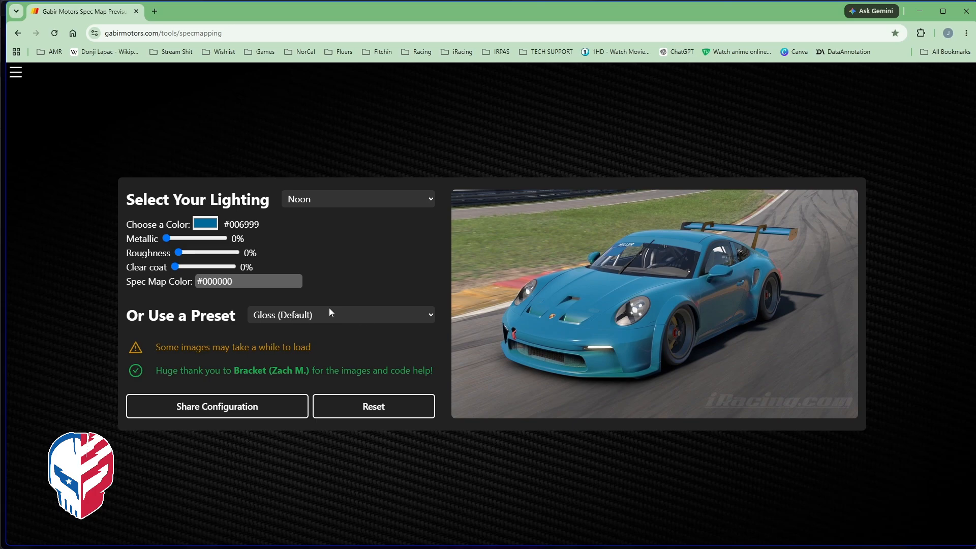
click(355, 314)
click(279, 348)
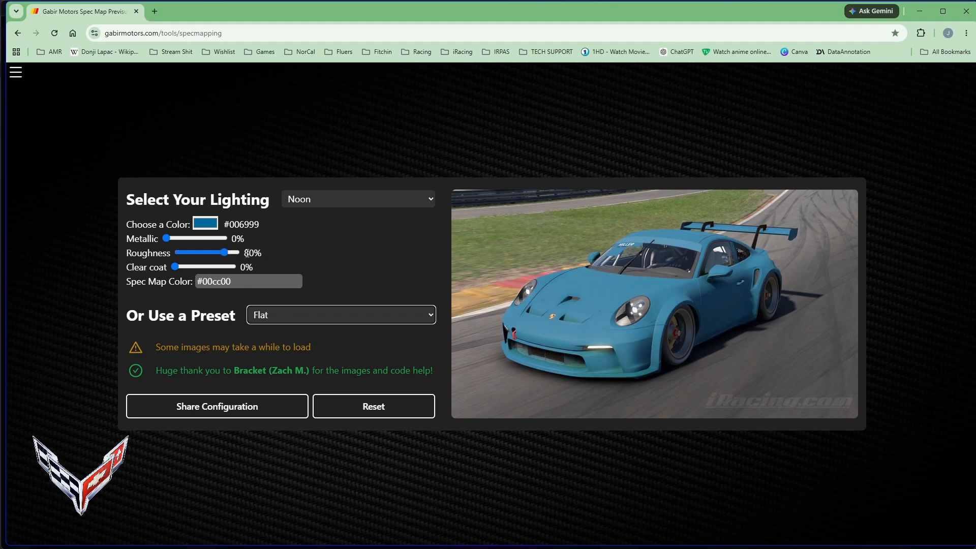
click(294, 312)
click(276, 368)
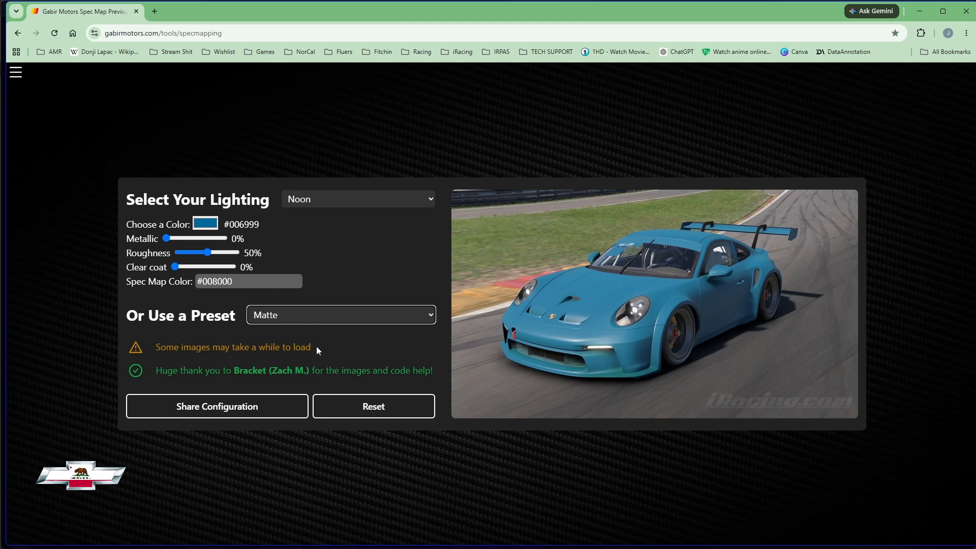
- Preview the Satin, Chrome and Metallic presets on the sample car
click(351, 311)
click(299, 383)
click(331, 313)
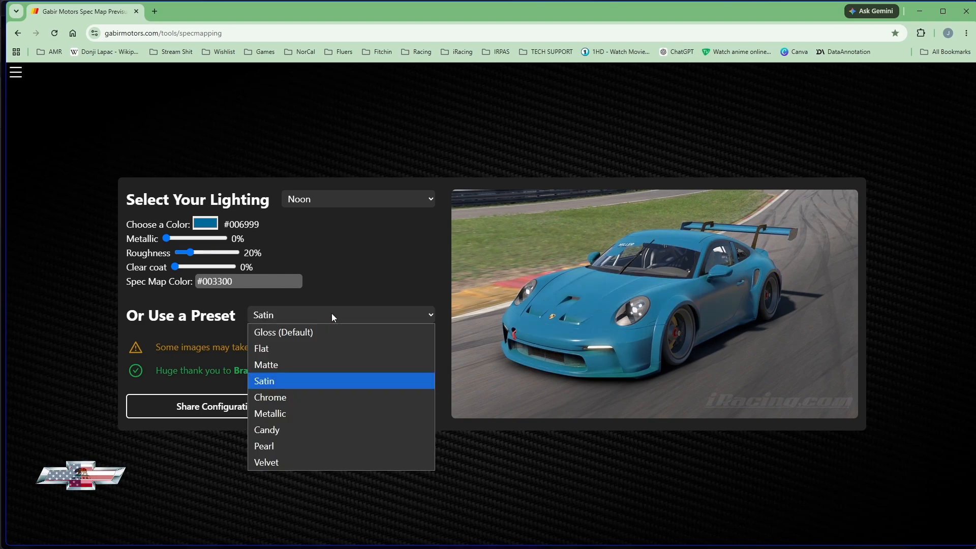
click(293, 402)
click(325, 318)
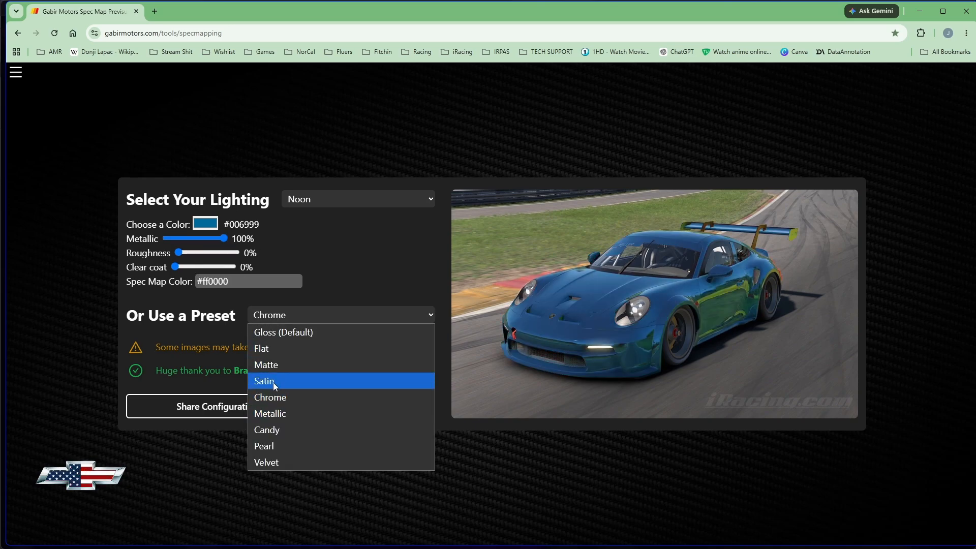
click(269, 413)
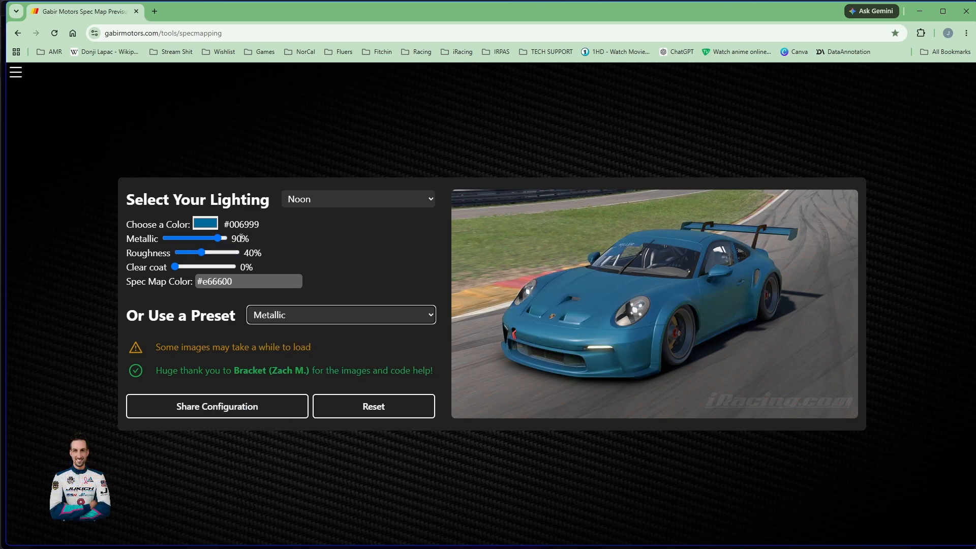
click(328, 317)
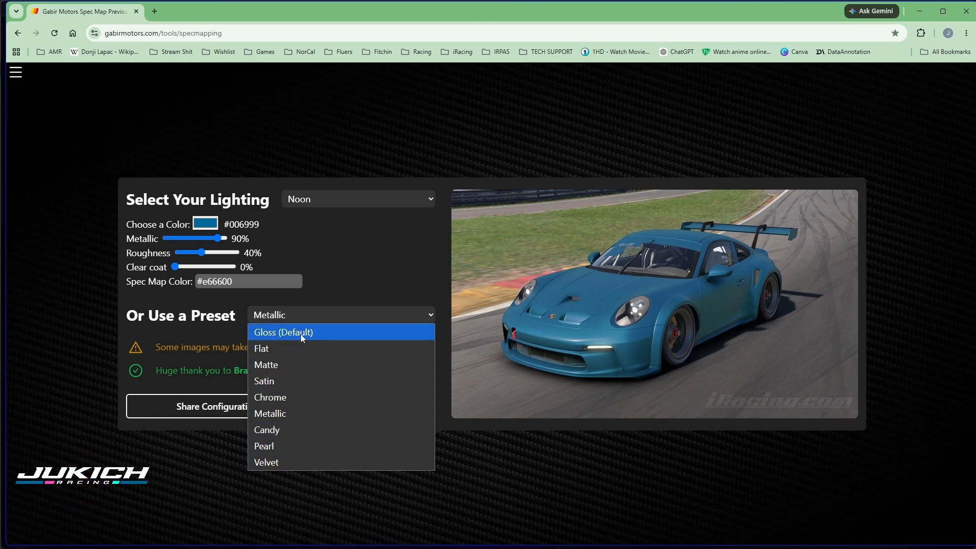
click(320, 295)
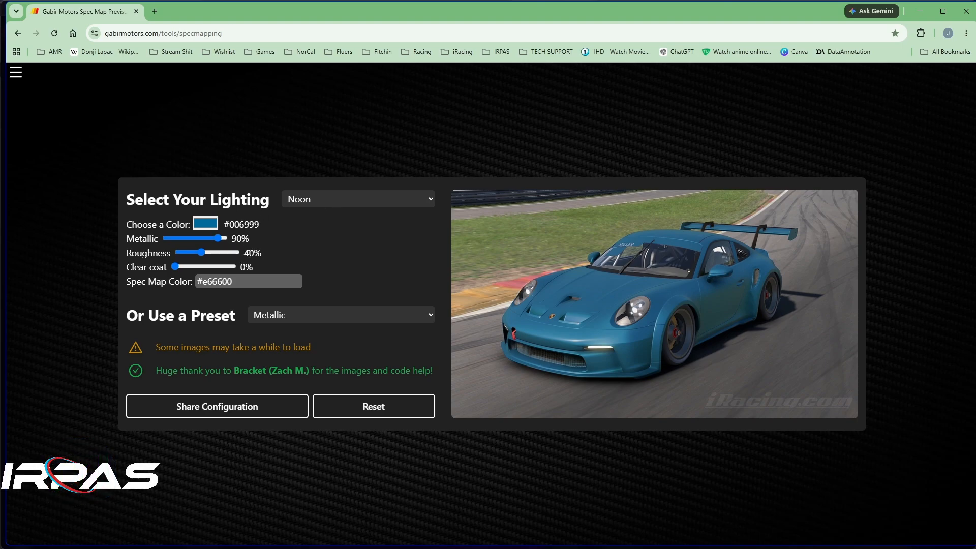
- Switch to GIMP and set the Custom Spec copy group's blend mode to Normal and its metal subgroup's mode to Addition
key(alt+Tab)
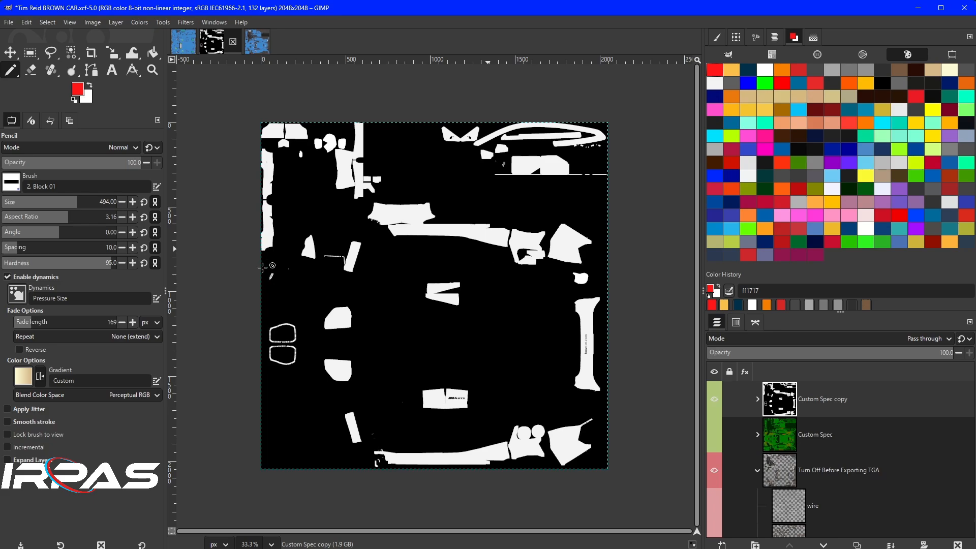
click(757, 399)
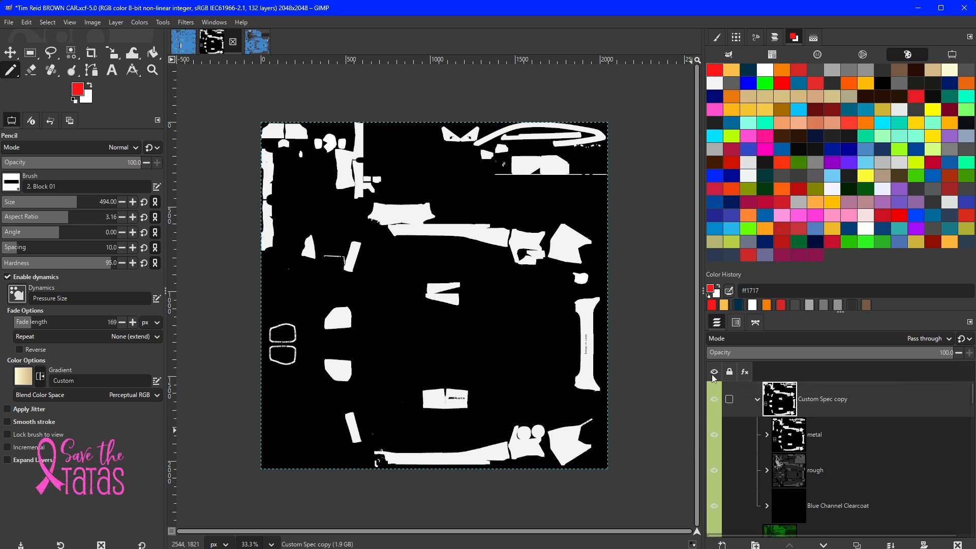
click(931, 339)
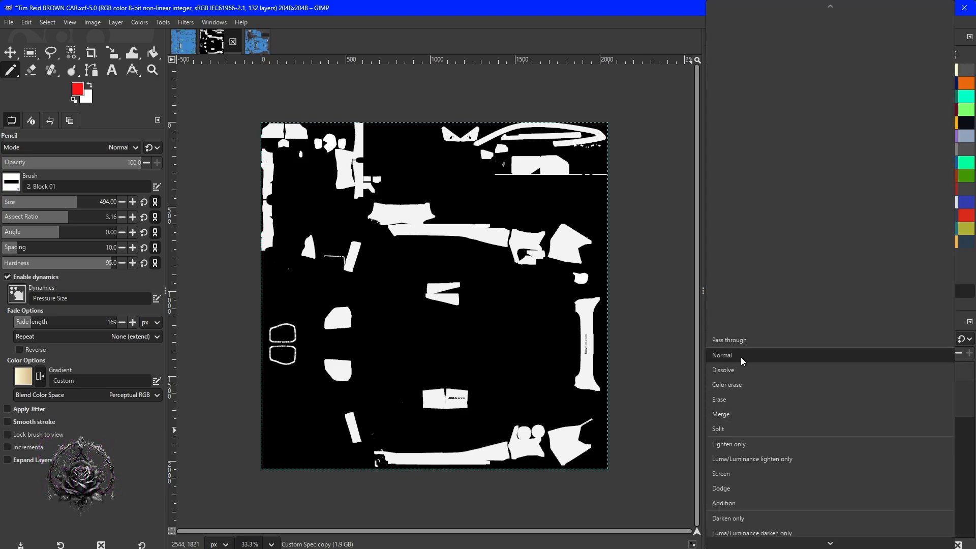
click(740, 357)
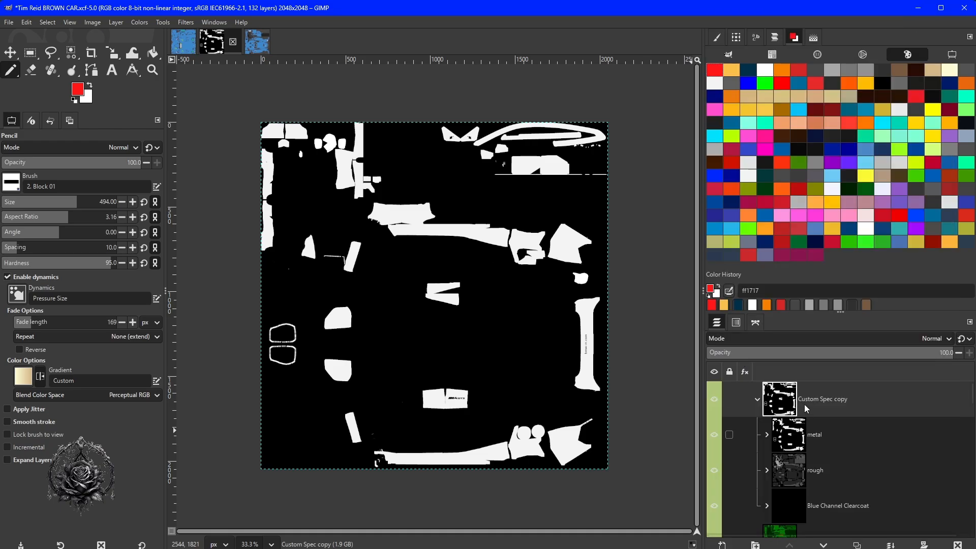
click(788, 435)
click(922, 337)
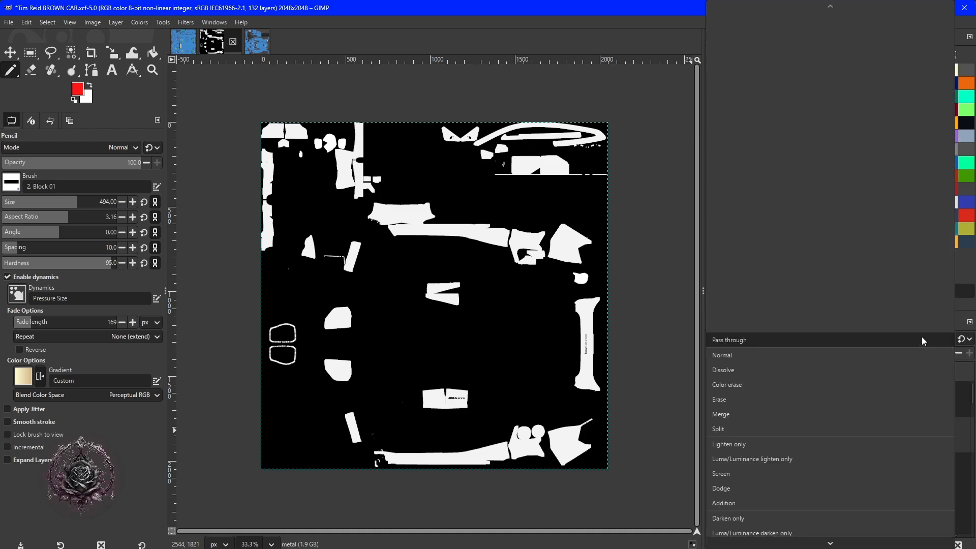
click(737, 503)
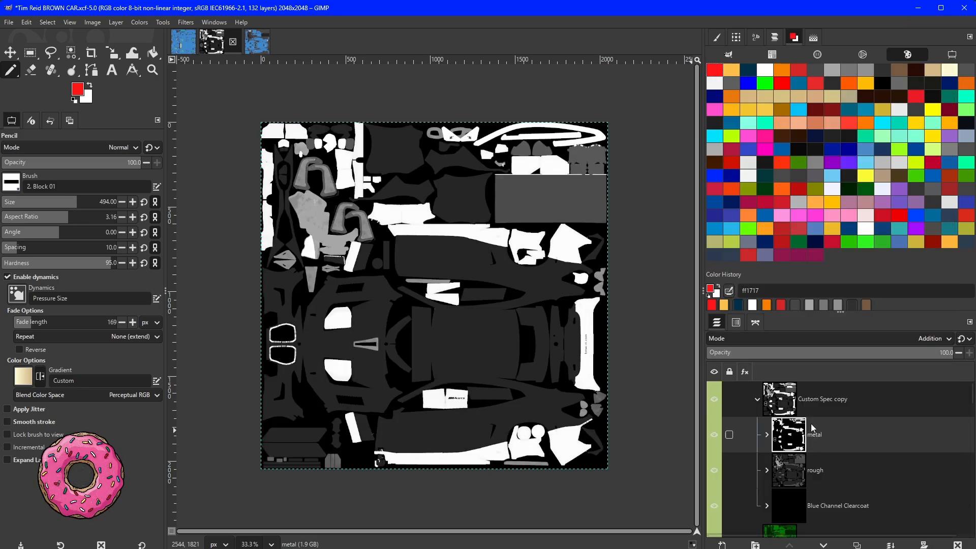
- Set the blend mode of the rough and Blue Channel Clearcoat groups to Addition
scroll(801, 422, down, 2)
scroll(801, 419, up, 1)
click(800, 447)
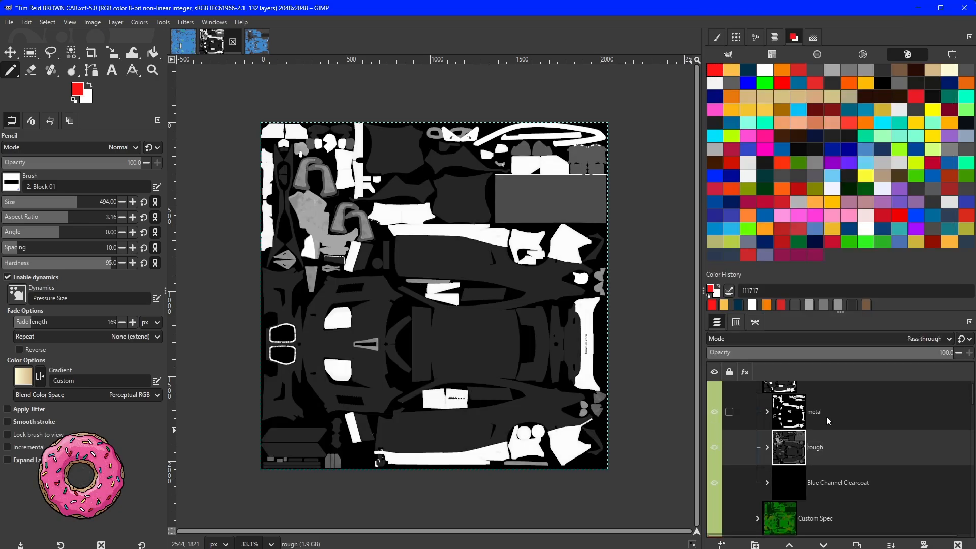
click(922, 338)
click(730, 503)
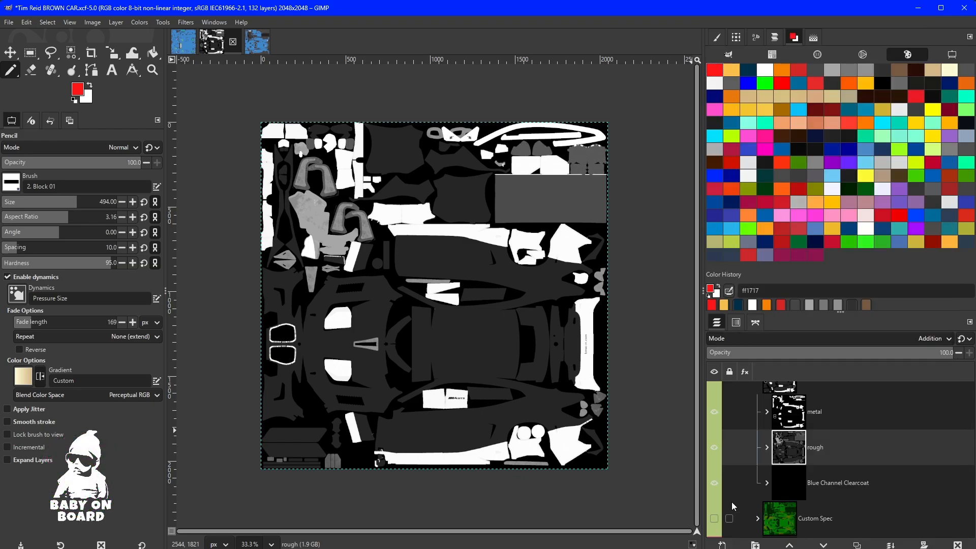
scroll(854, 436, down, 2)
click(783, 436)
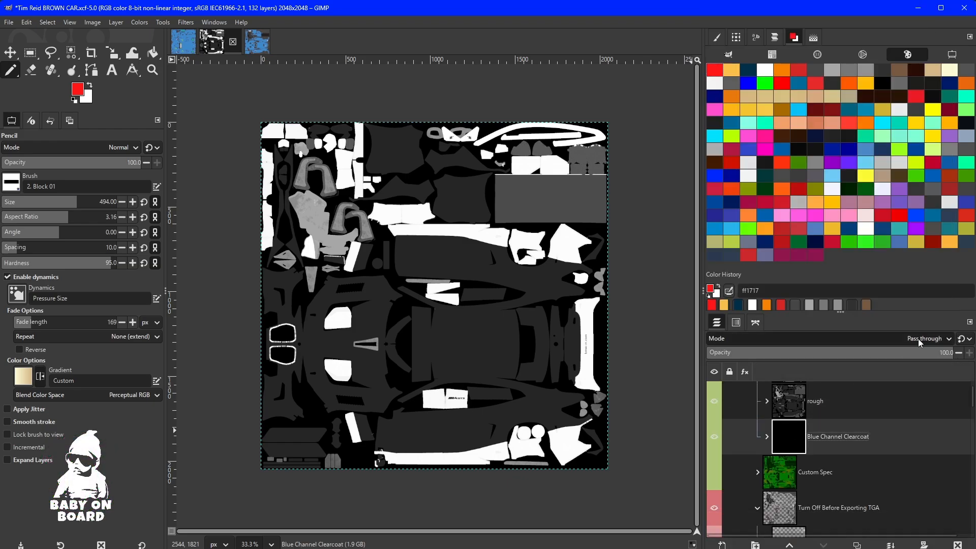
click(918, 339)
click(735, 503)
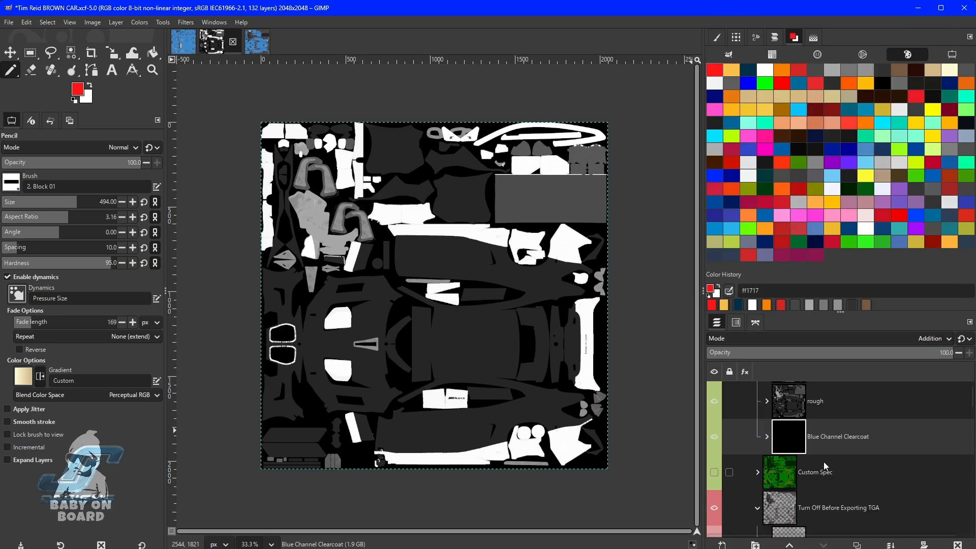
- Check the blend modes of the metal, rough and Blue Channel Clearcoat groups in turn
scroll(782, 436, up, 2)
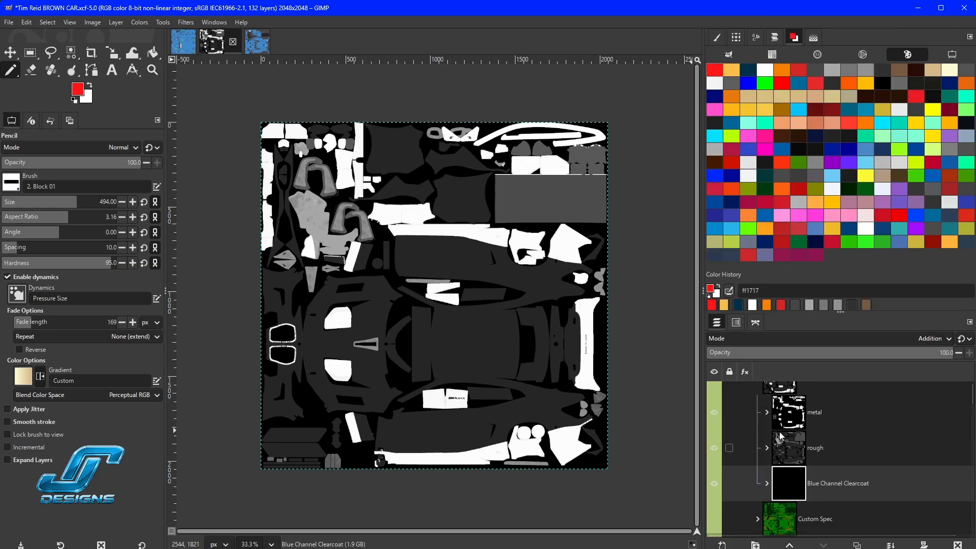
click(787, 425)
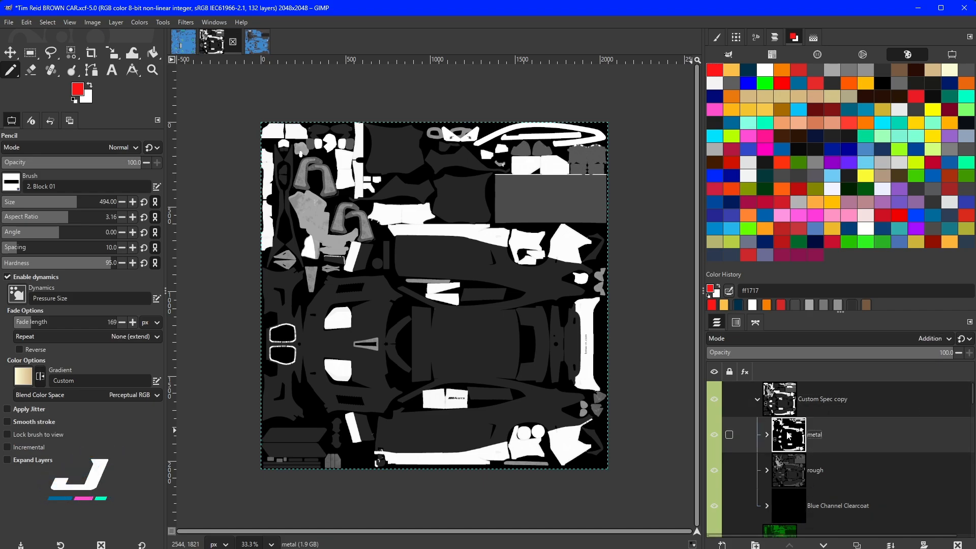
click(789, 479)
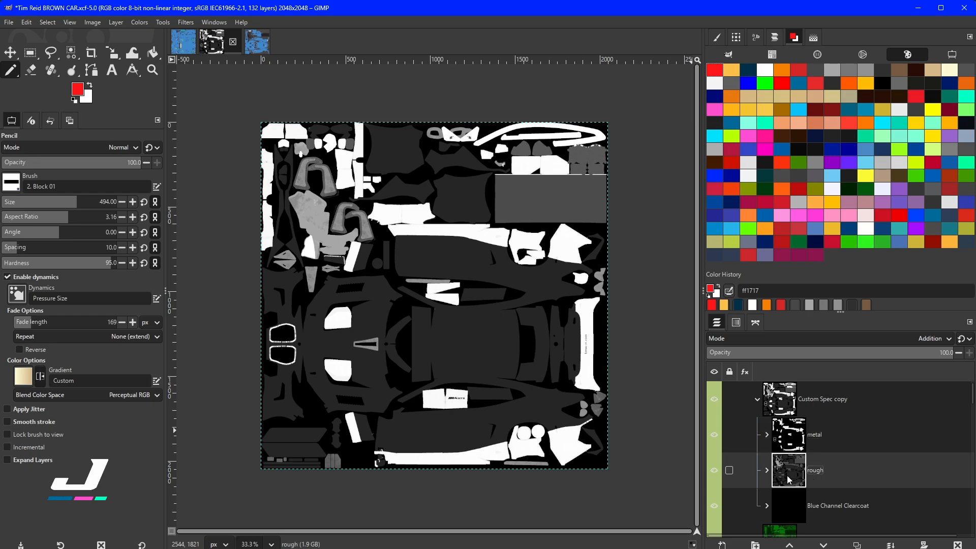
click(778, 502)
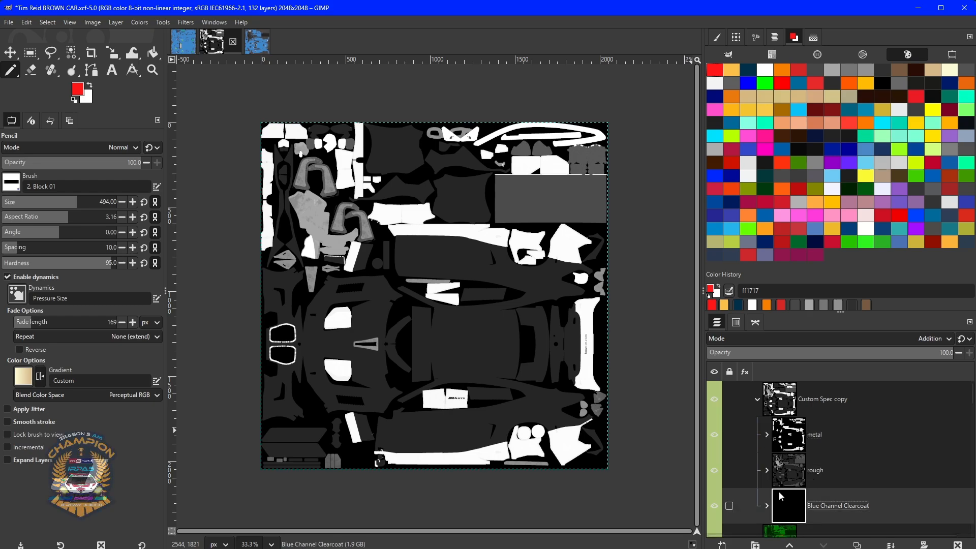
- Add a transparent layer named RED above the metallic layer in the metal group
click(775, 436)
click(767, 435)
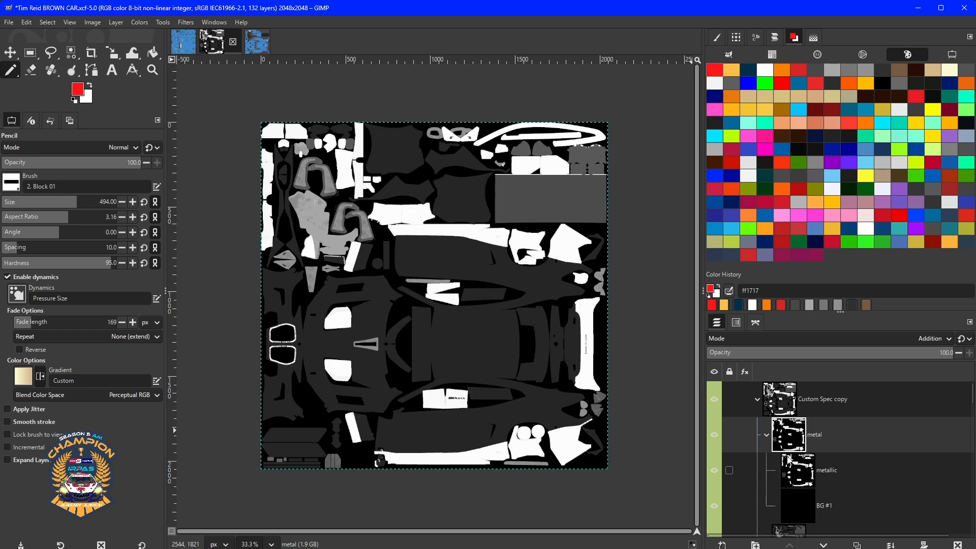
click(747, 470)
click(722, 545)
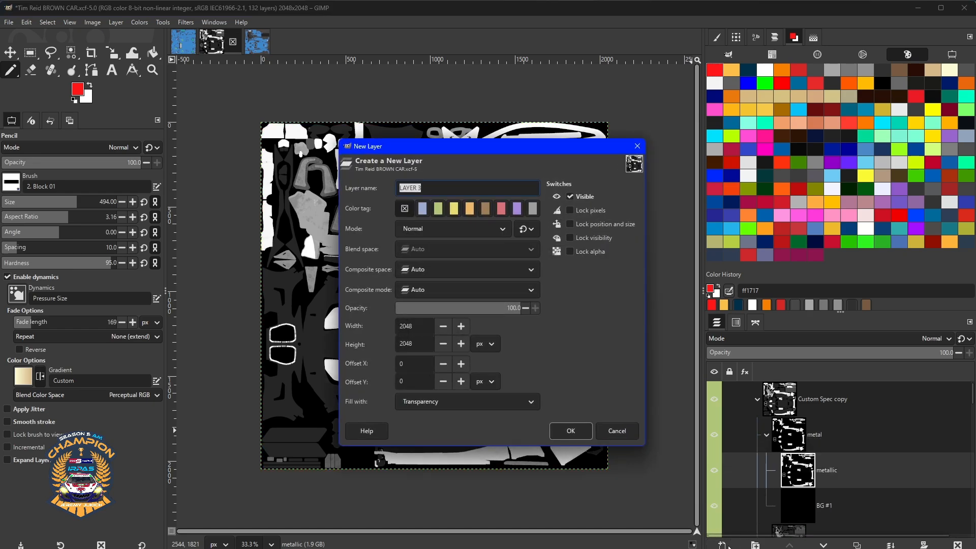
text(r)
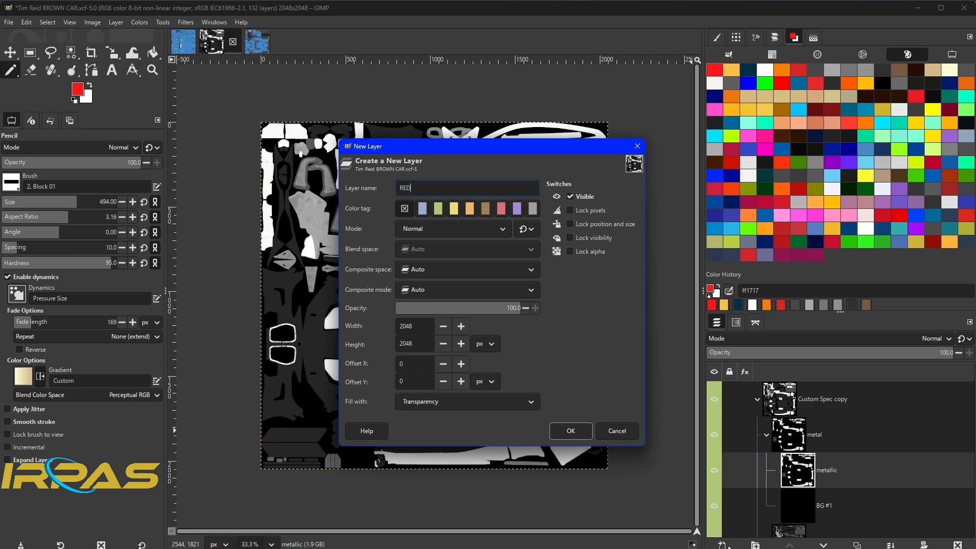
key(Return)
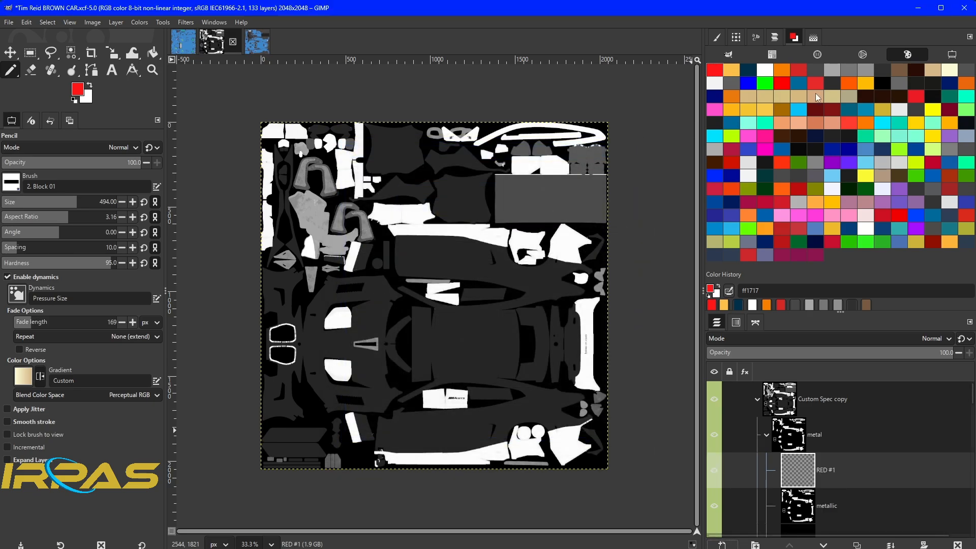
- Bucket-fill the RED layer with pure red ff0000 and set its blend mode to Multiply
click(783, 85)
click(153, 52)
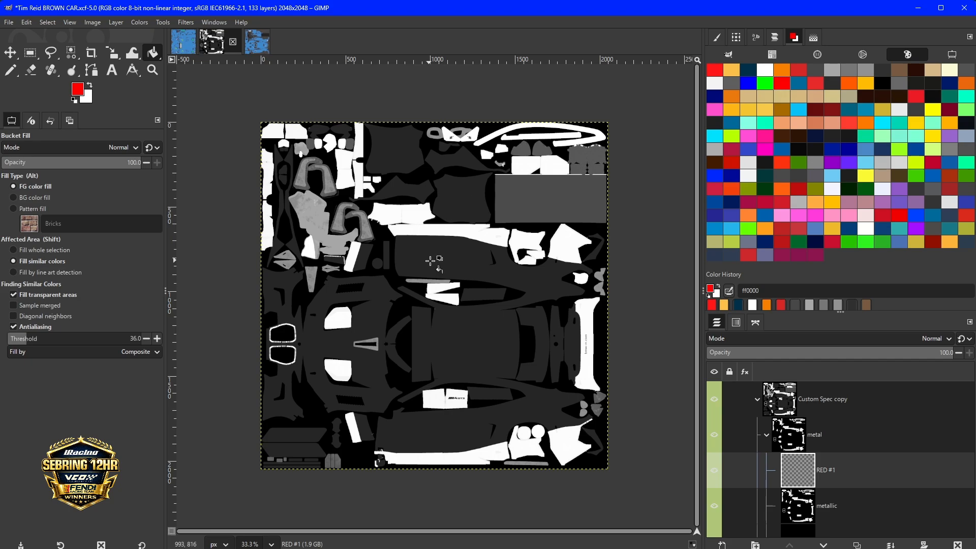
click(462, 261)
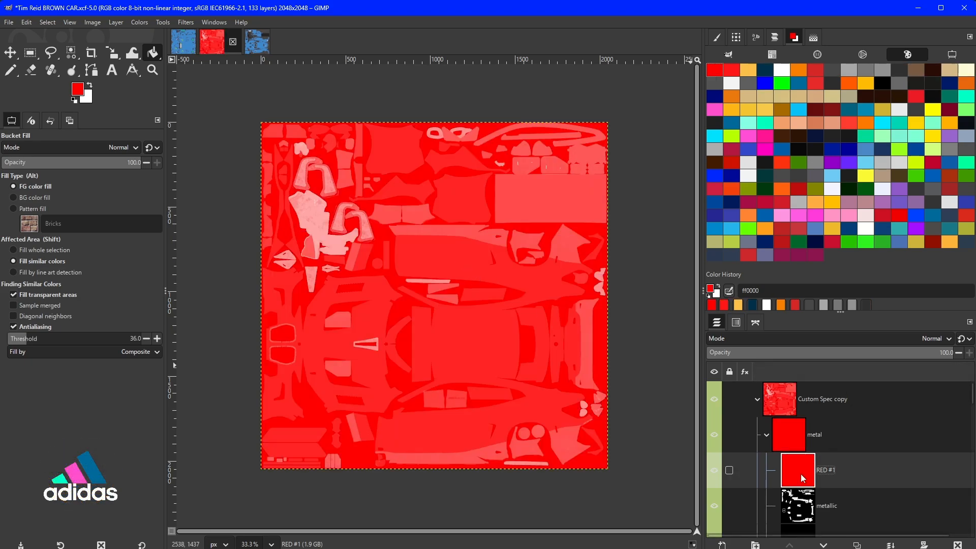
click(931, 338)
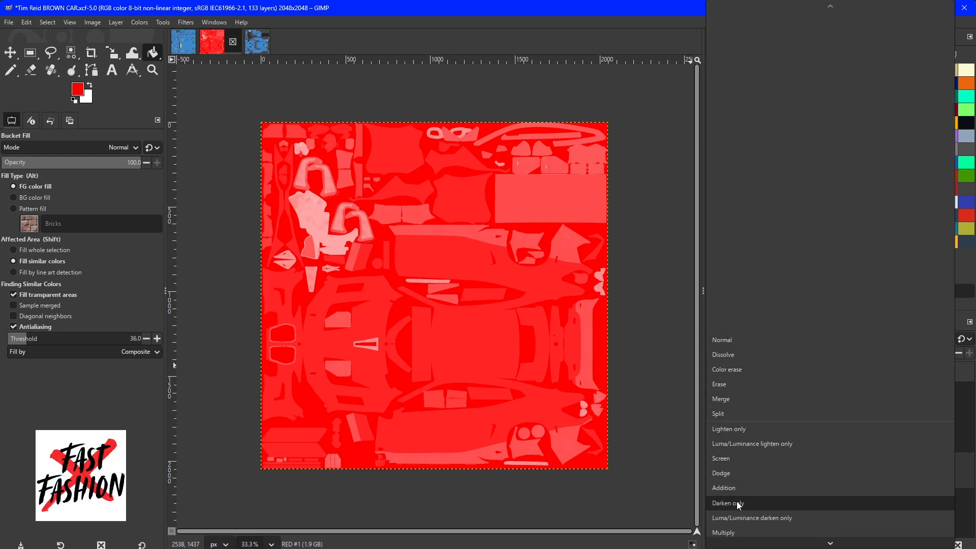
click(733, 532)
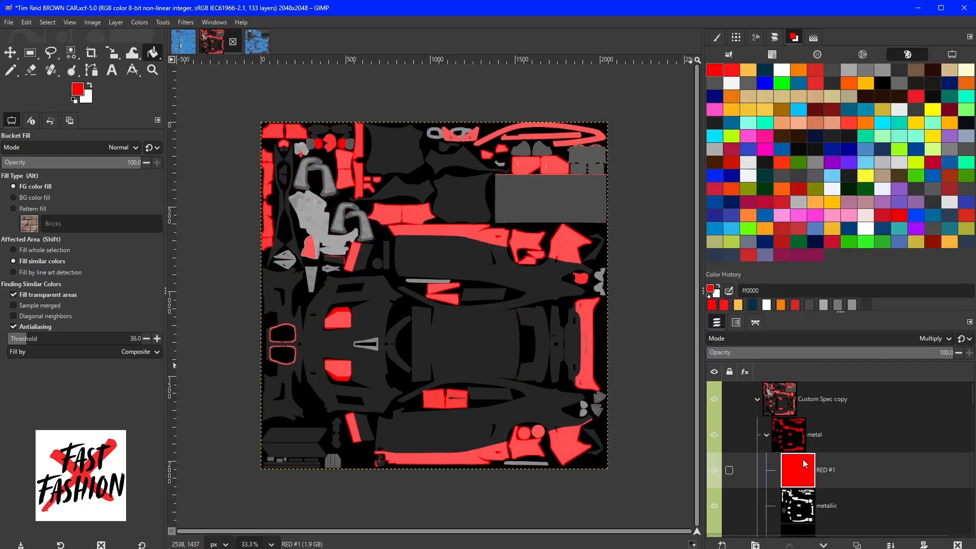
- Add a transparent layer named GREEN above the Carbon Fiber layer in the rough group
scroll(819, 453, down, 5)
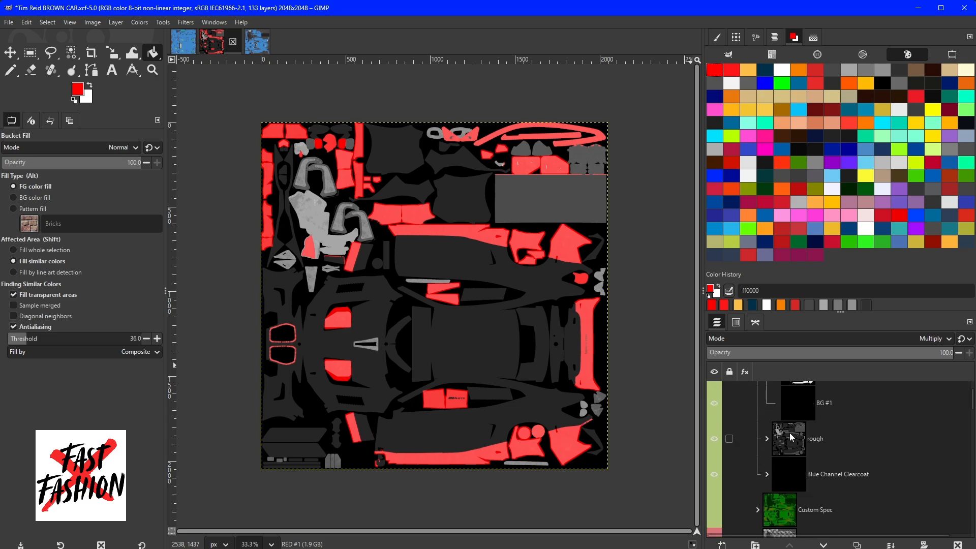
click(790, 433)
click(766, 439)
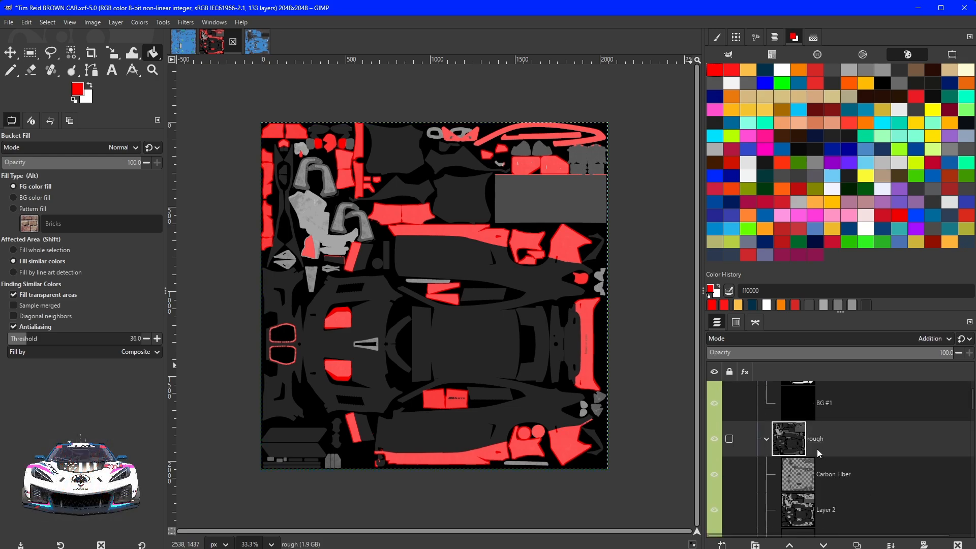
click(808, 460)
click(722, 545)
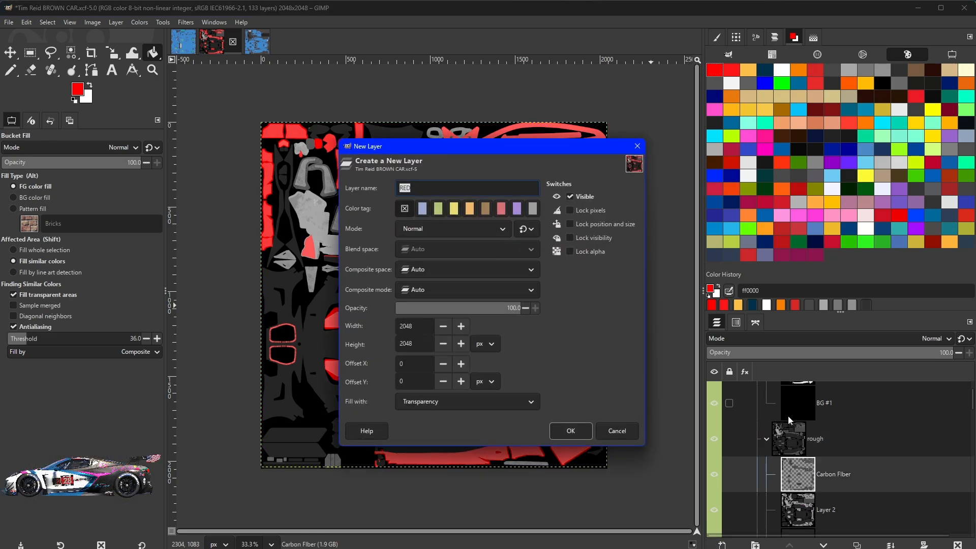
text(GRE)
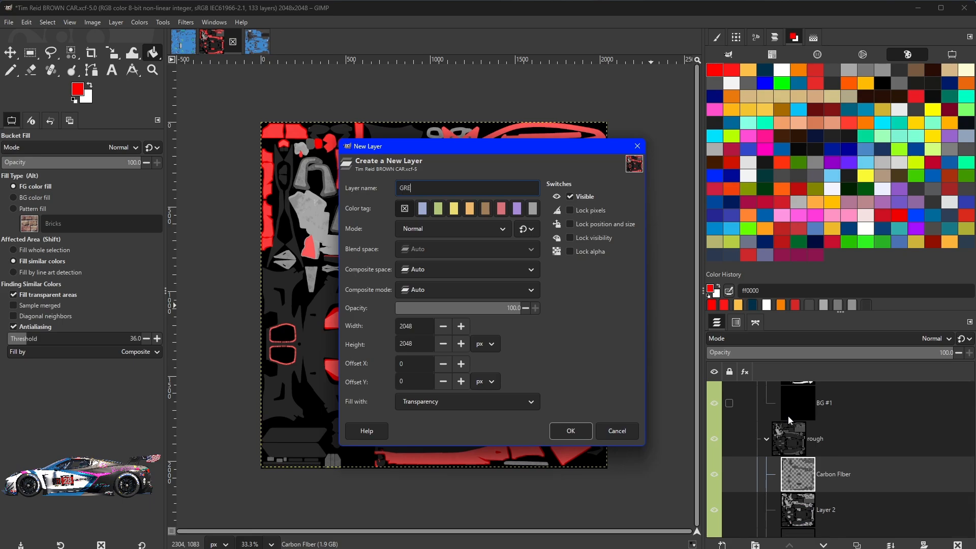
text(EN)
key(Return)
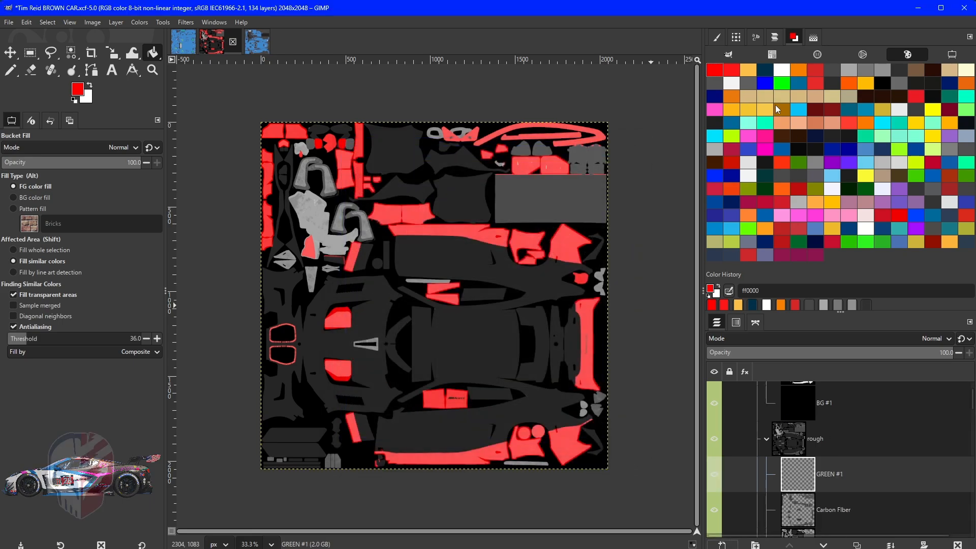
- Bucket-fill the GREEN layer with pure green 00ff00 and set its blend mode to Multiply
click(782, 83)
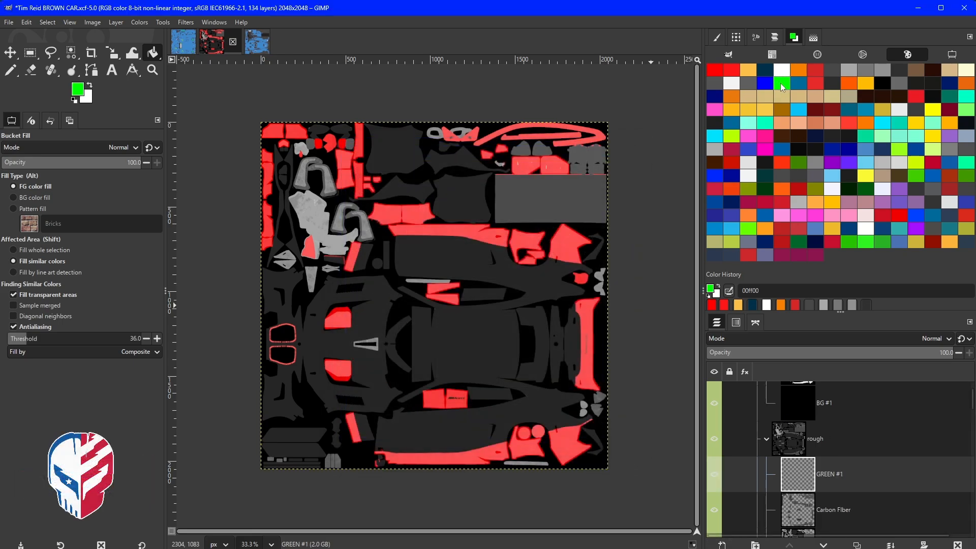
click(484, 296)
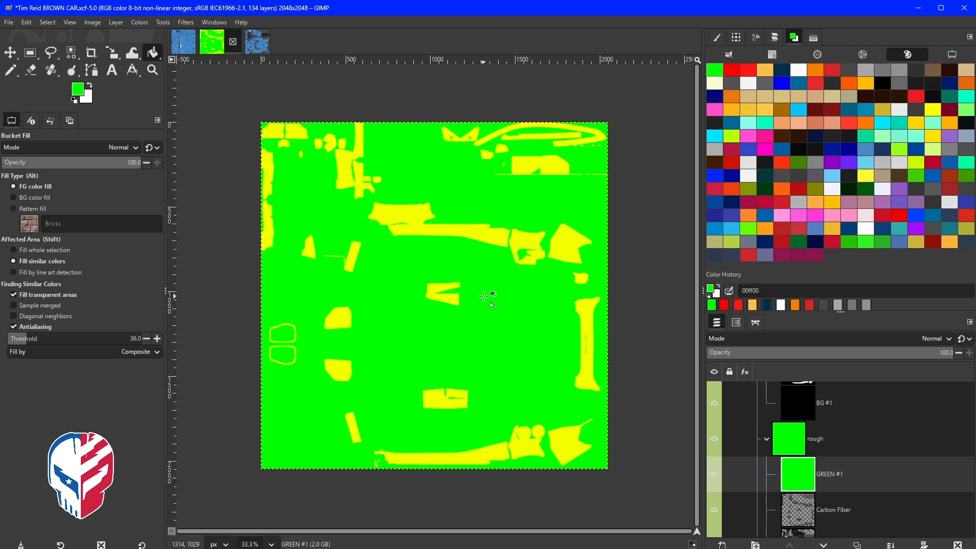
click(931, 338)
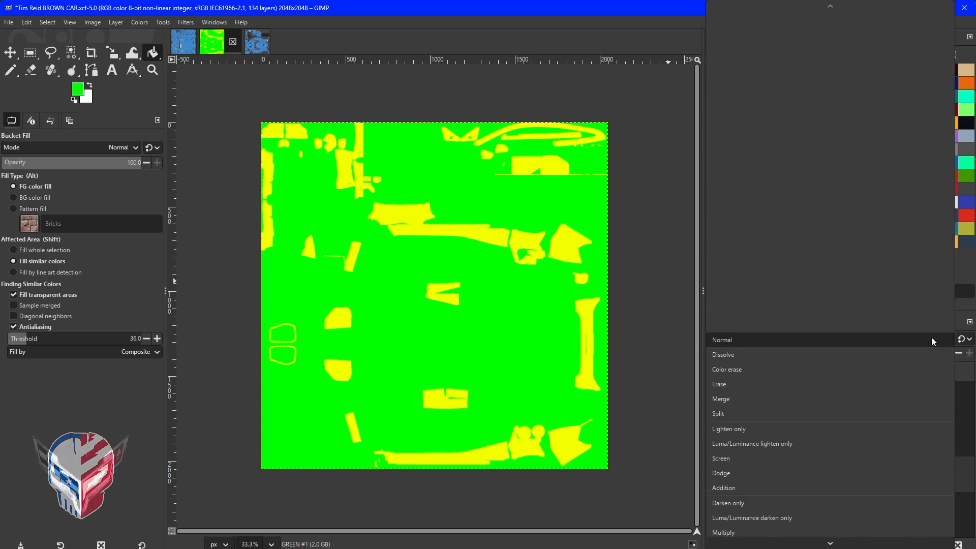
click(737, 529)
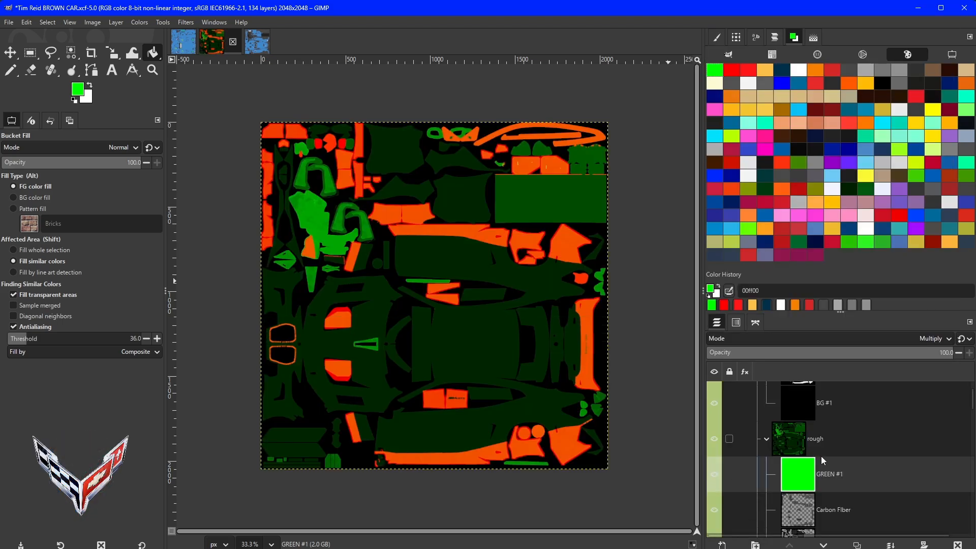
- Add a transparent layer named BLUE above Base Paint in the Blue Channel Clearcoat group
scroll(821, 456, down, 3)
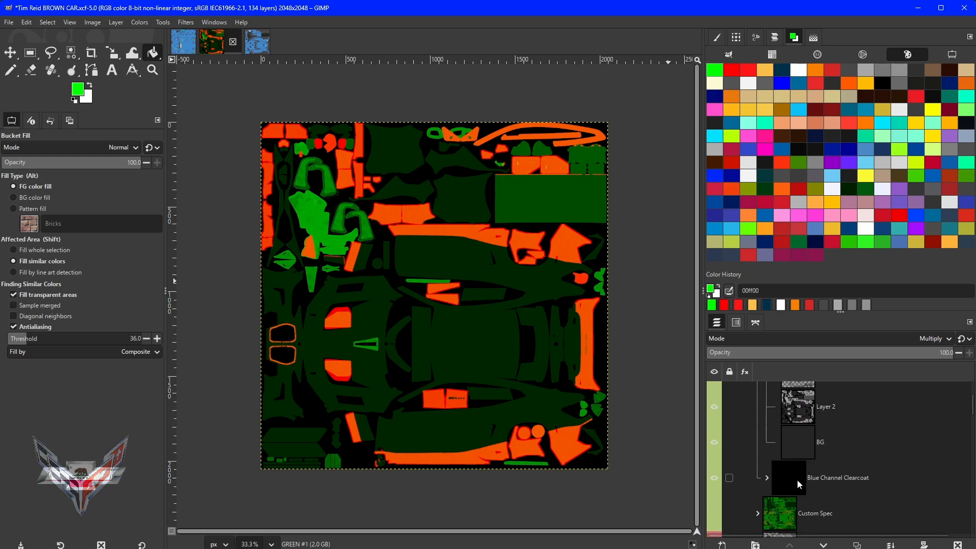
click(794, 480)
click(768, 481)
scroll(800, 484, down, 2)
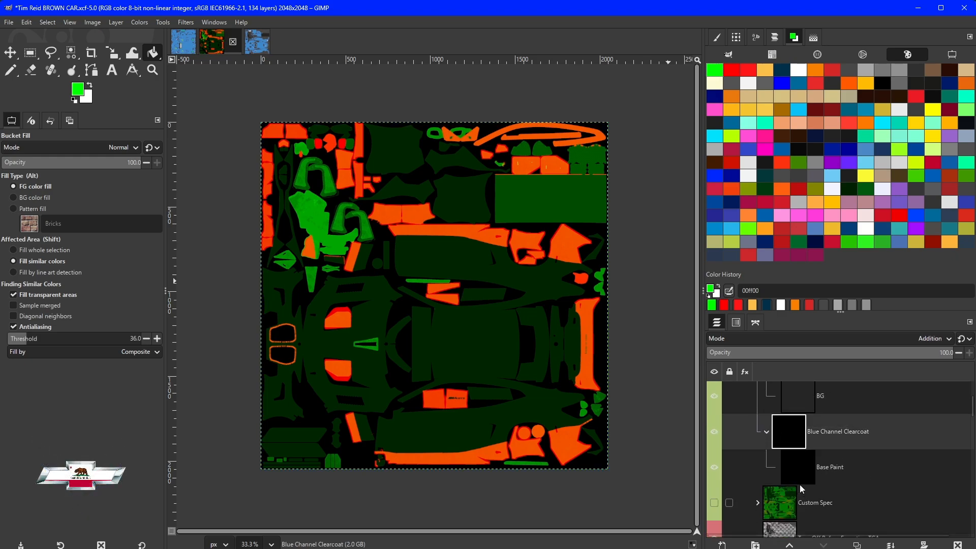
click(798, 467)
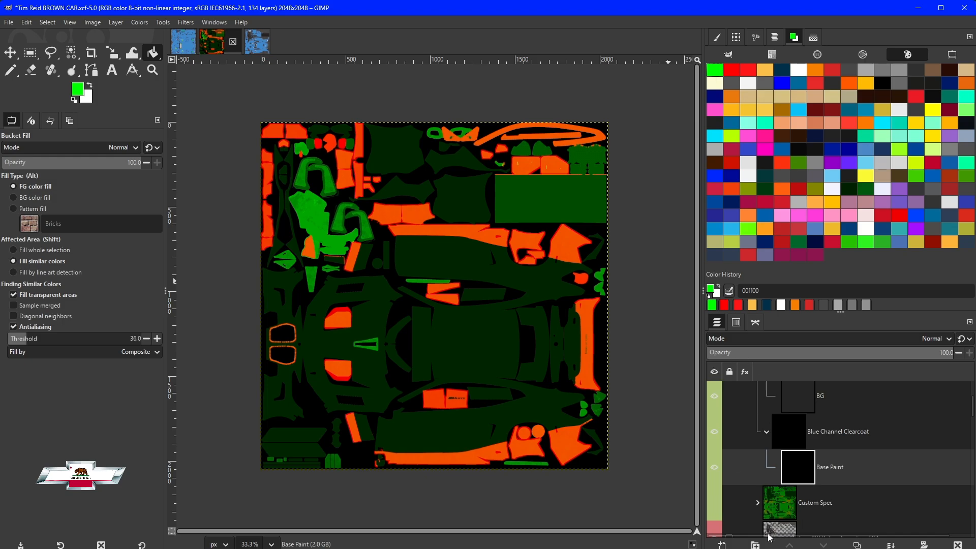
click(722, 545)
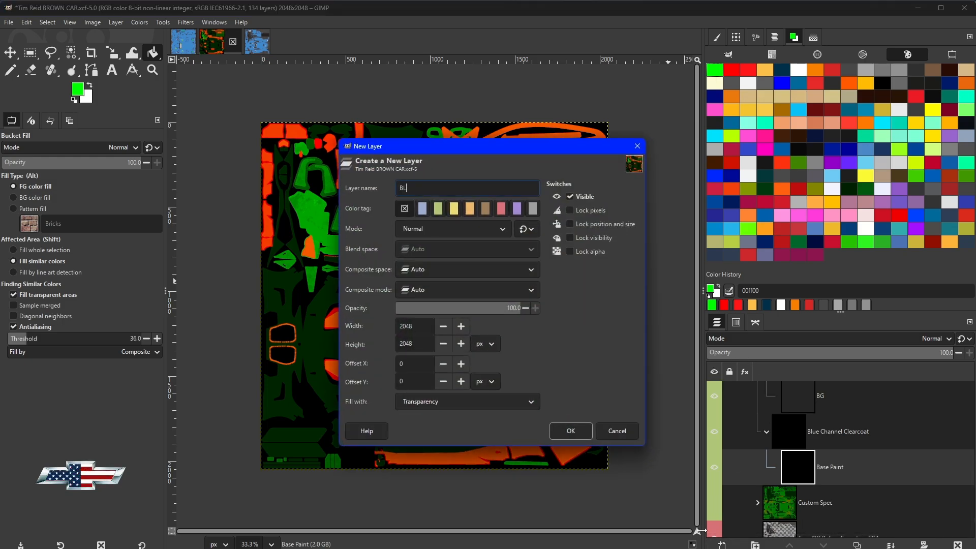
key(Return)
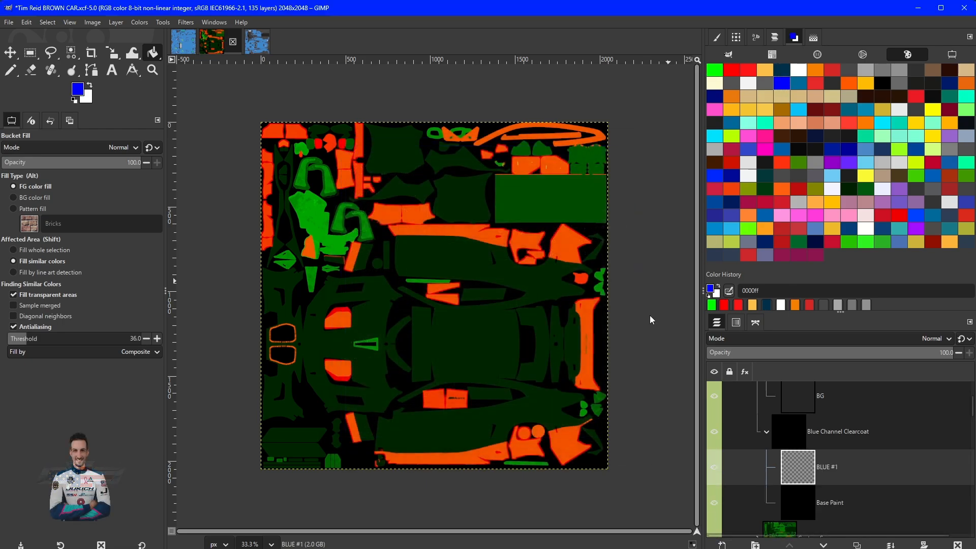
- Bucket-fill the BLUE layer with pure blue 0000ff and set its blend mode to Multiply
click(478, 330)
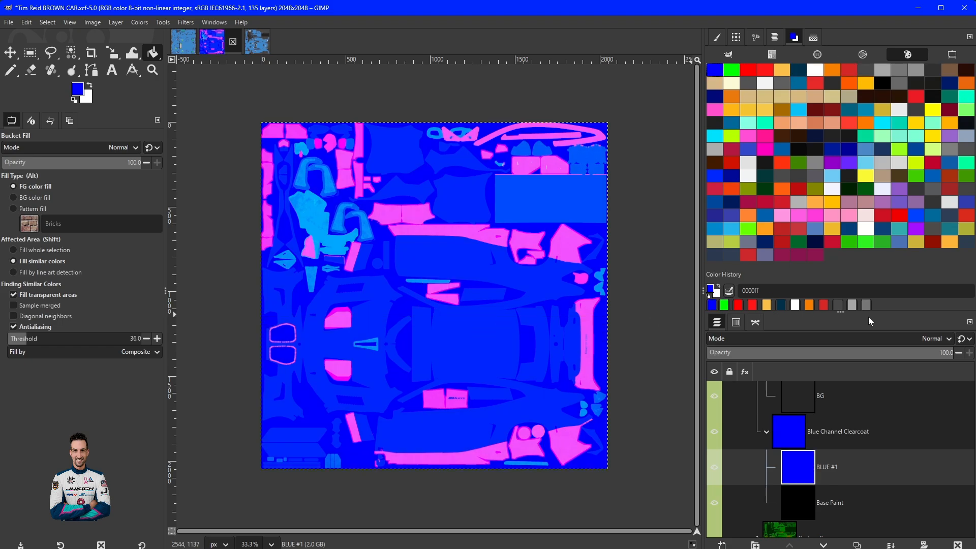
click(938, 339)
click(745, 531)
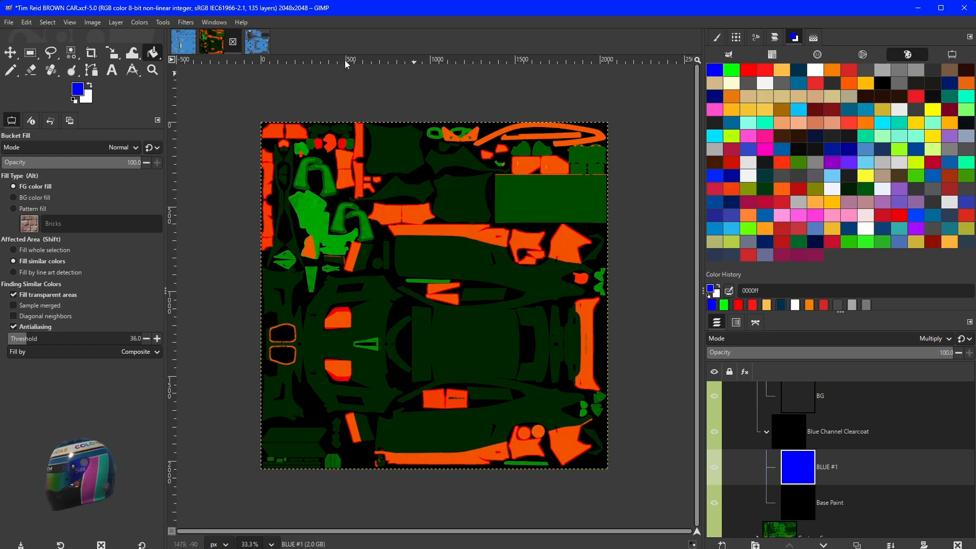
- Switch to the iRacing Paint Shop and rotate the BMW M4 GT3 EVO to inspect its finish, then return to GIMP
scroll(783, 443, down, 5)
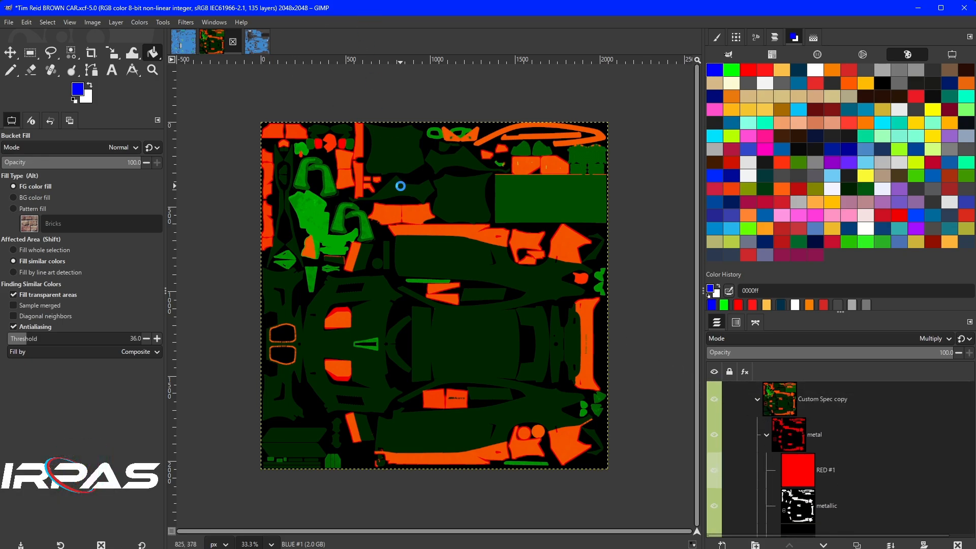
key(alt+Tab)
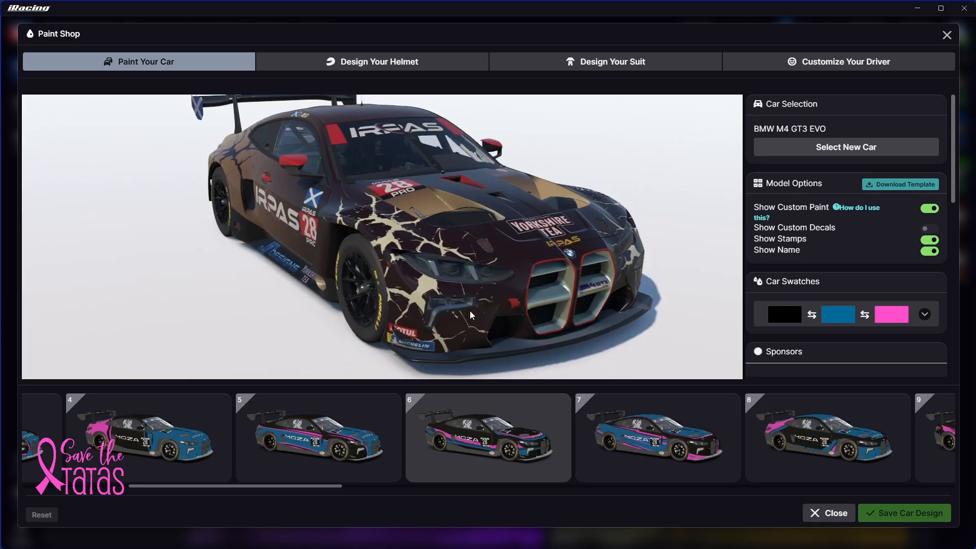
mouse_move(471, 316)
mouse_down()
mouse_move(303, 298)
mouse_move(553, 284)
mouse_move(313, 285)
mouse_move(548, 279)
mouse_move(488, 277)
mouse_up()
key(alt+Tab)
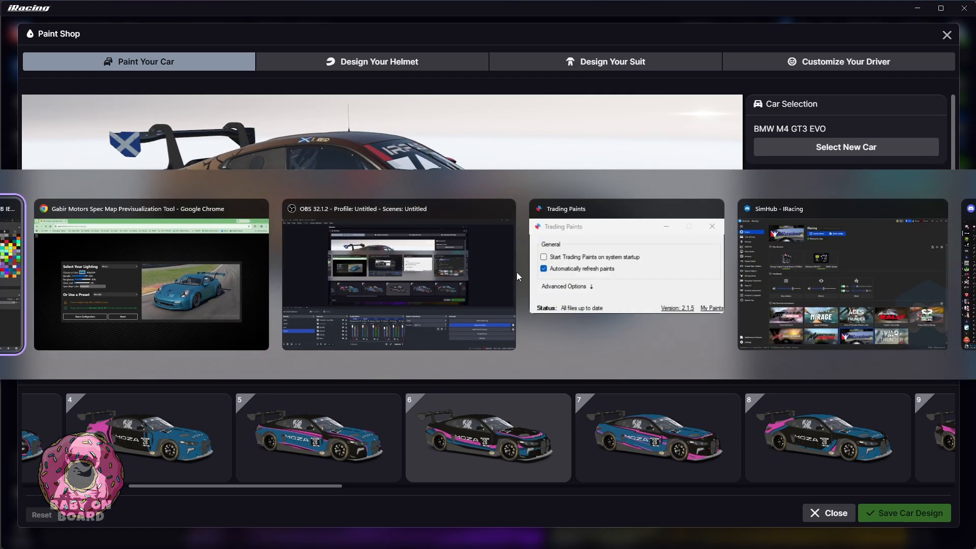
- Add a transparent layer named METALLIC BASE directly above the BG #1 layer in the metal group
scroll(795, 425, down, 1)
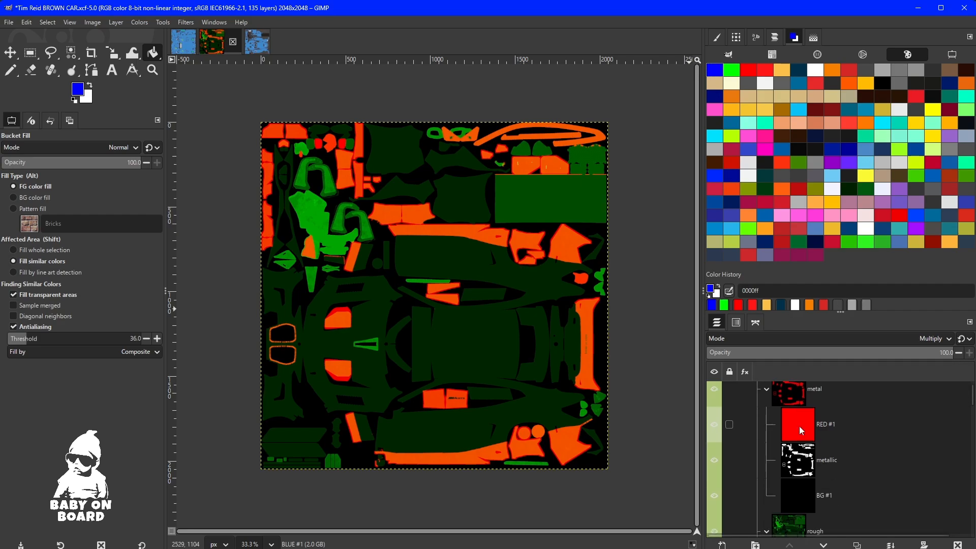
scroll(782, 420, up, 1)
scroll(793, 437, down, 3)
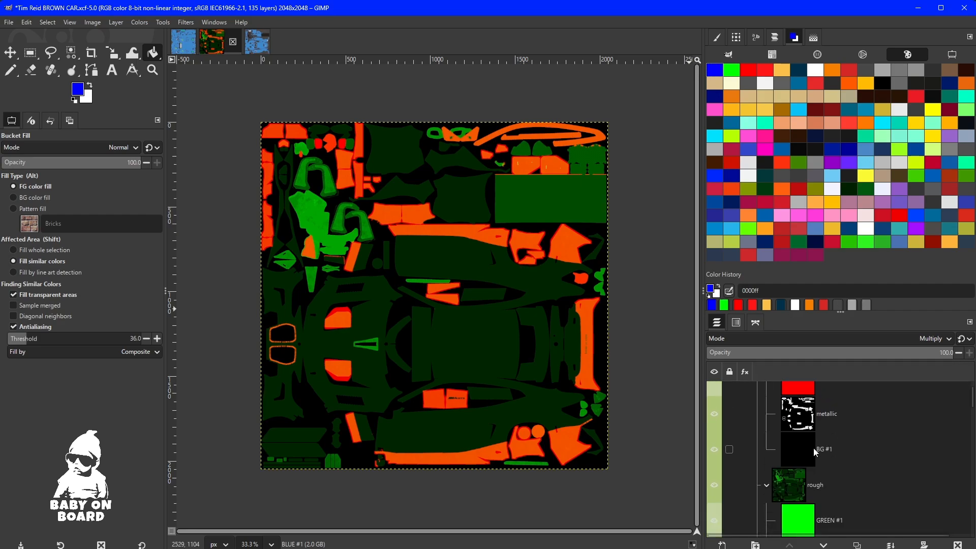
scroll(800, 434, up, 2)
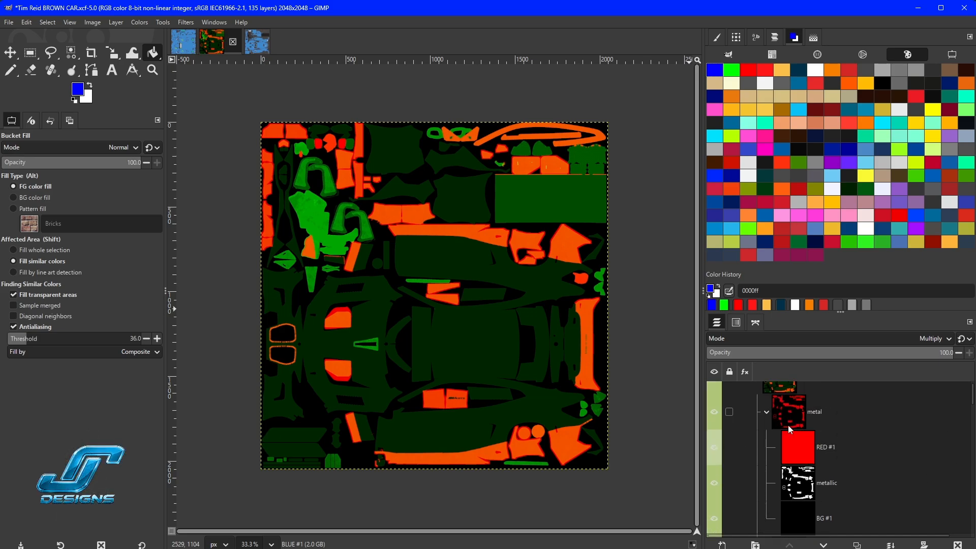
scroll(834, 488, down, 2)
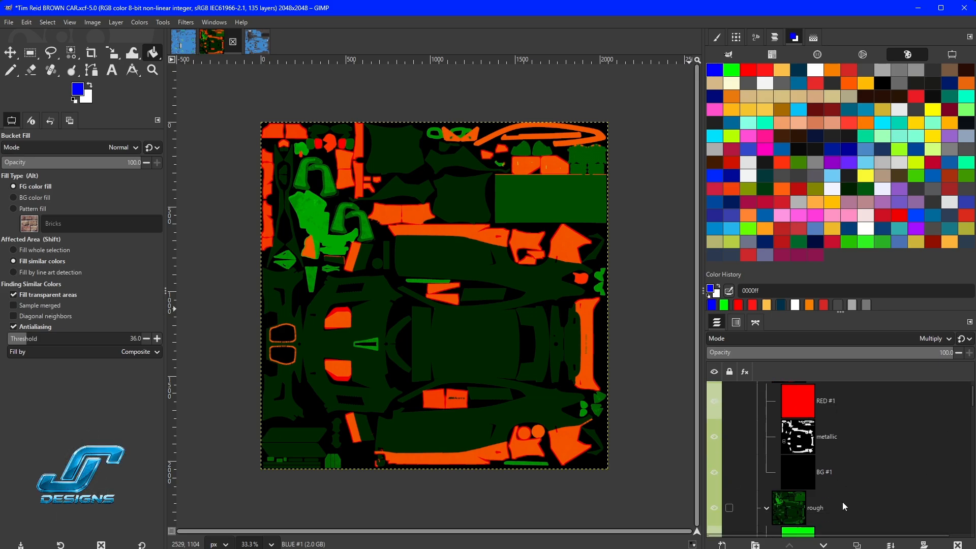
click(804, 476)
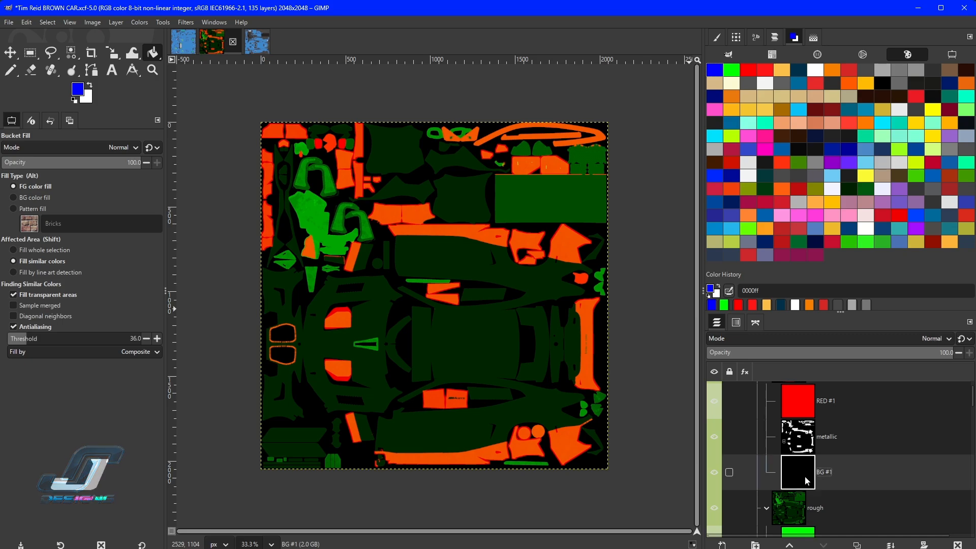
click(722, 544)
text(r)
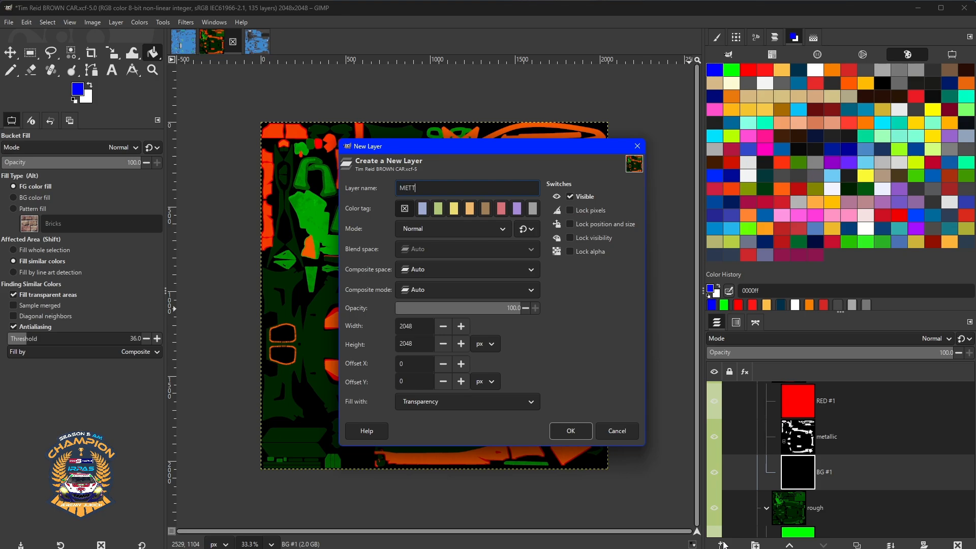
text(ETALLIC BASE)
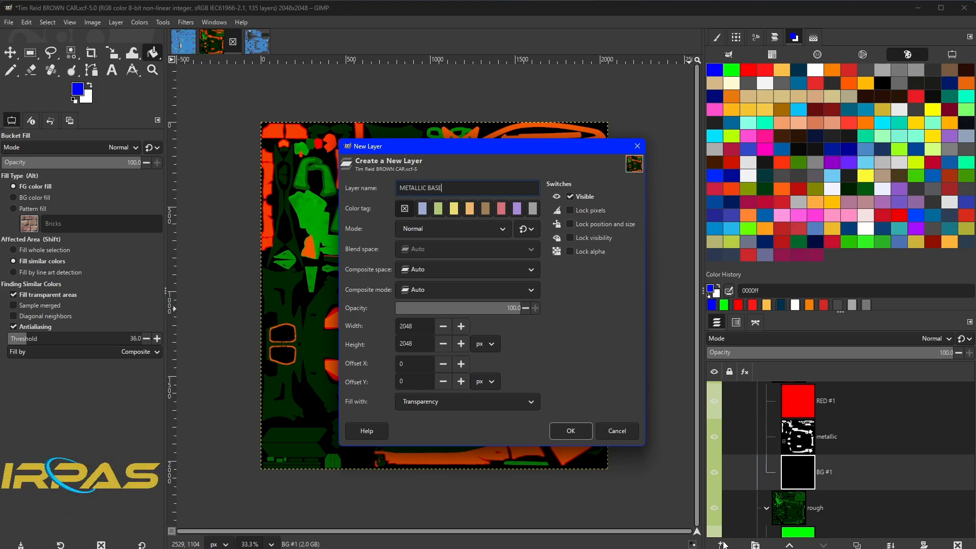
key(Return)
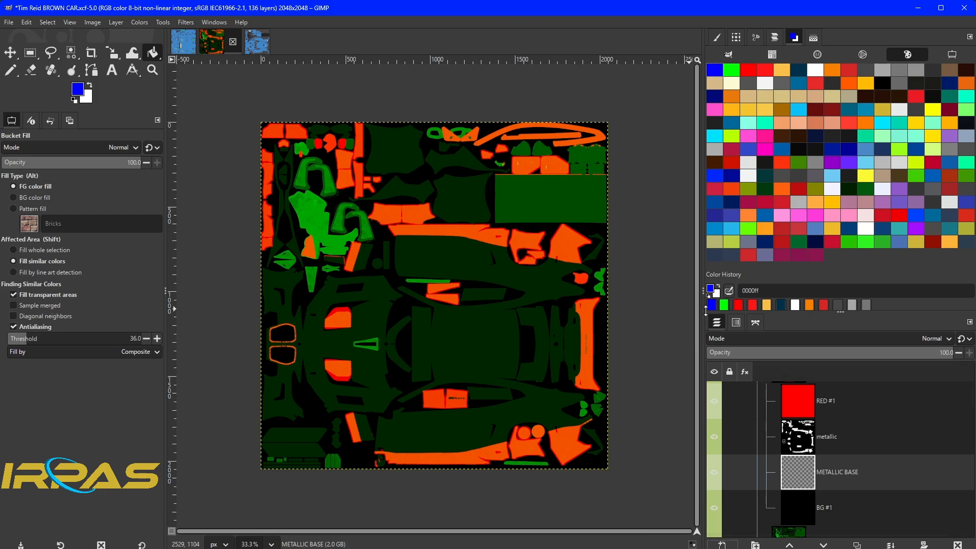
- Add a transparent layer named GREEN MATTE BASE directly above the BG layer in the rough group
scroll(883, 465, down, 5)
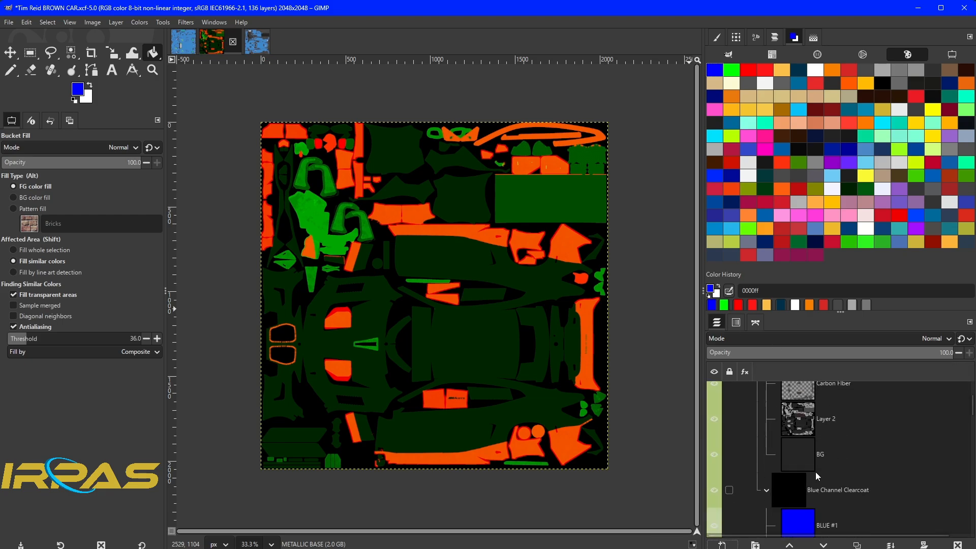
click(813, 454)
click(722, 544)
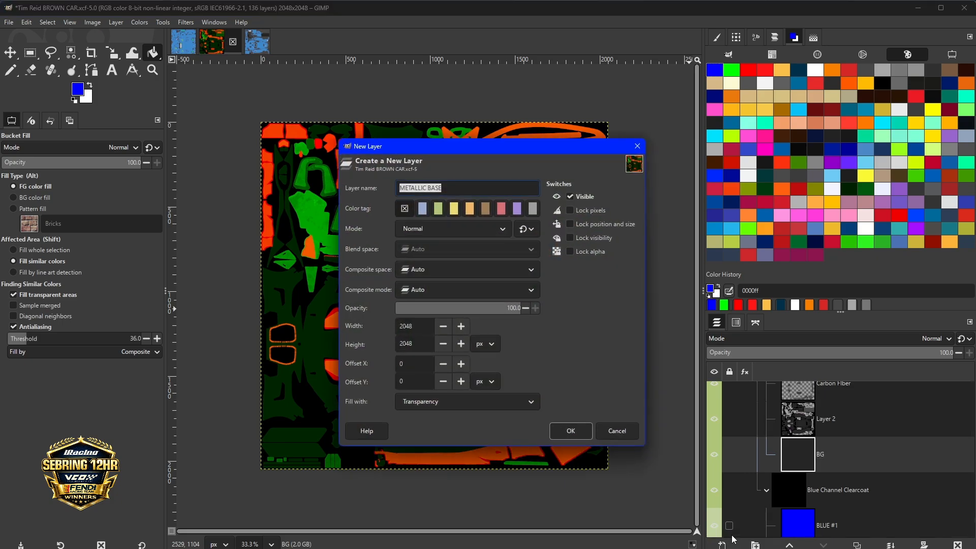
text(GREEN MATTE)
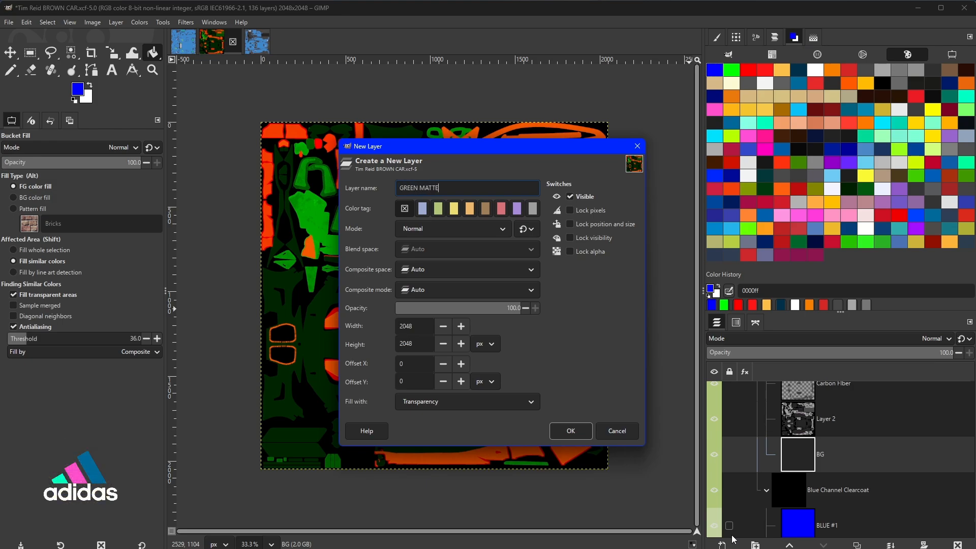
text( BASE)
key(Return)
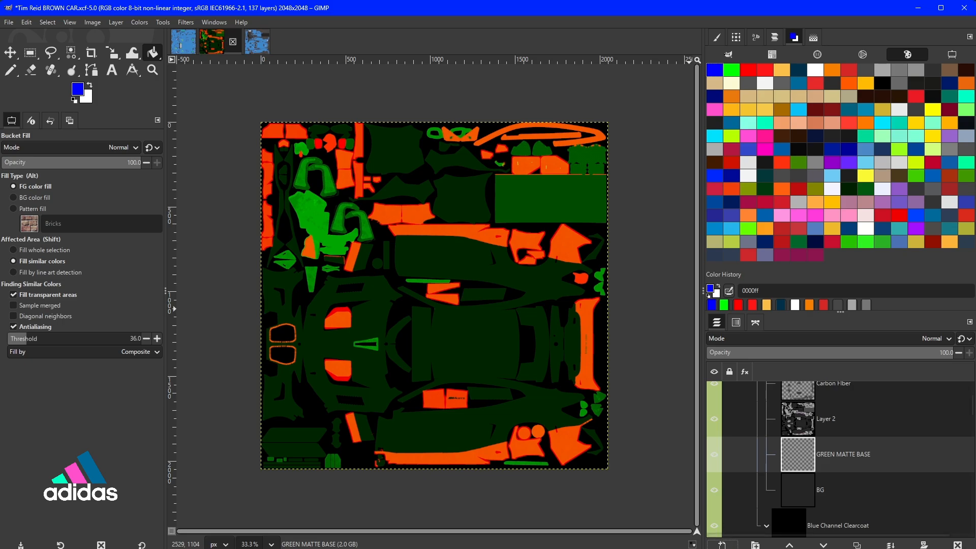
- Add a transparent layer named GREEN METALLIC BASE directly above GREEN MATTE BASE
click(721, 545)
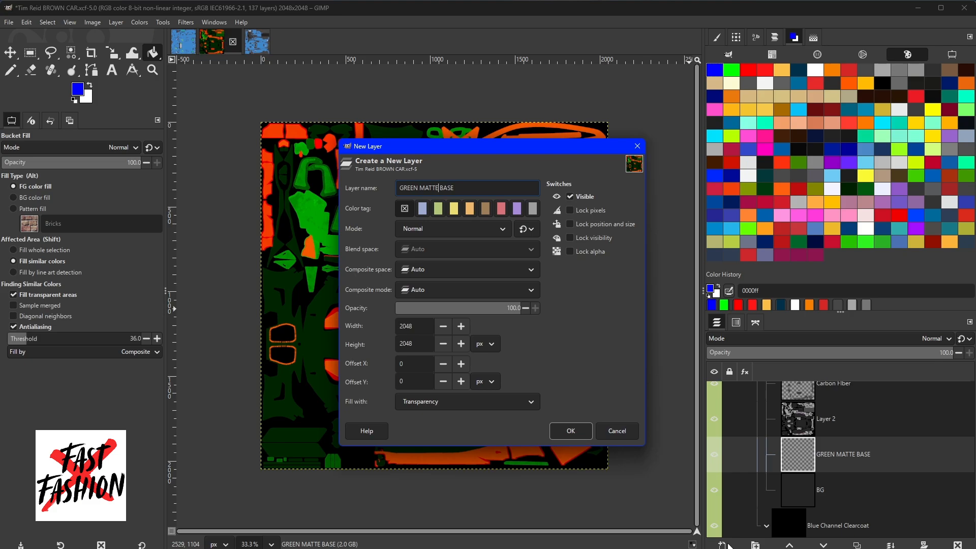
text(ETALLIC)
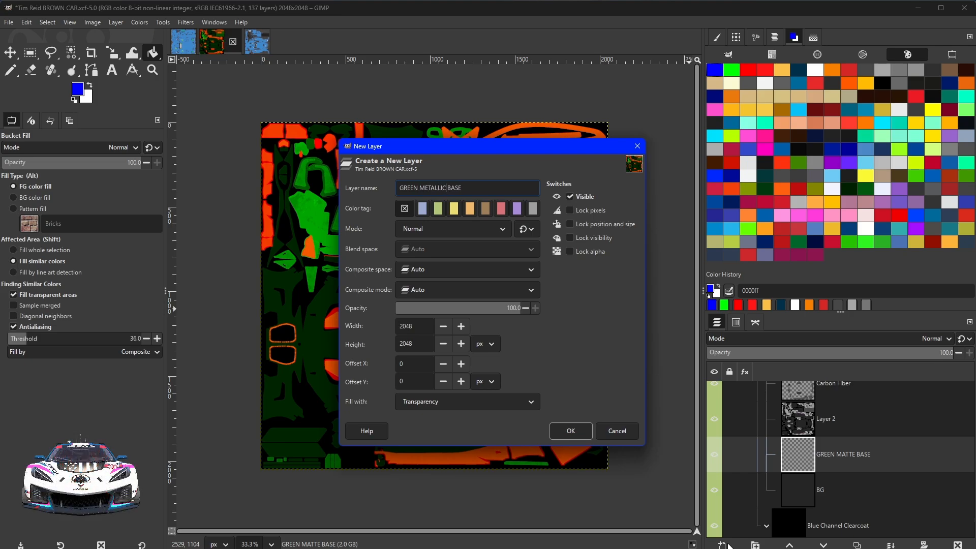
key(Return)
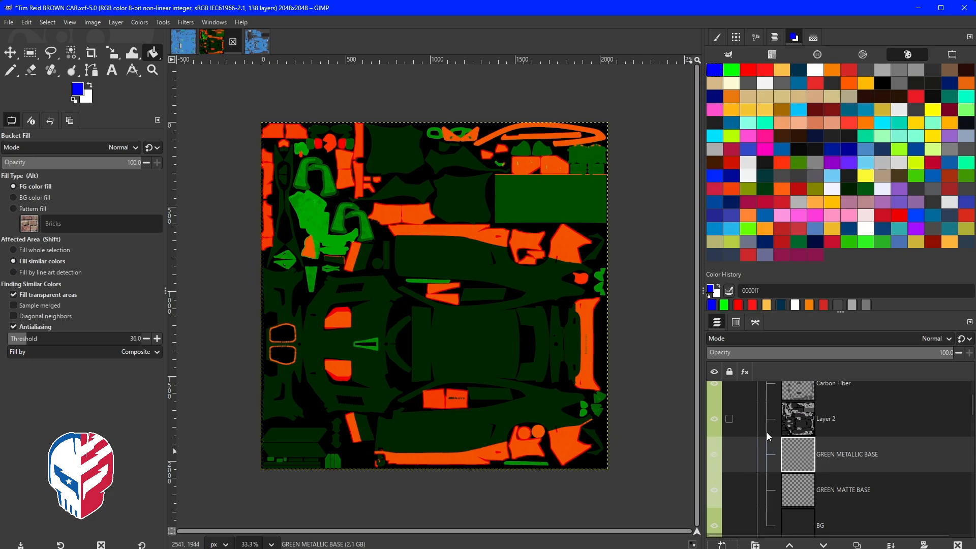
- Hide and reshow the Custom Spec copy group to compare it with the livery, and review the layers in its channel groups
scroll(783, 457, up, 5)
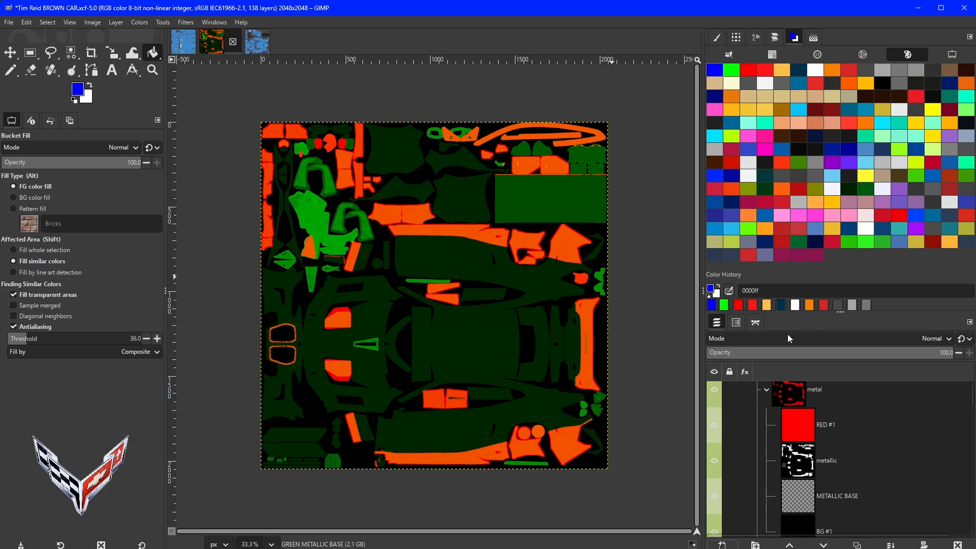
scroll(715, 404, up, 1)
click(712, 399)
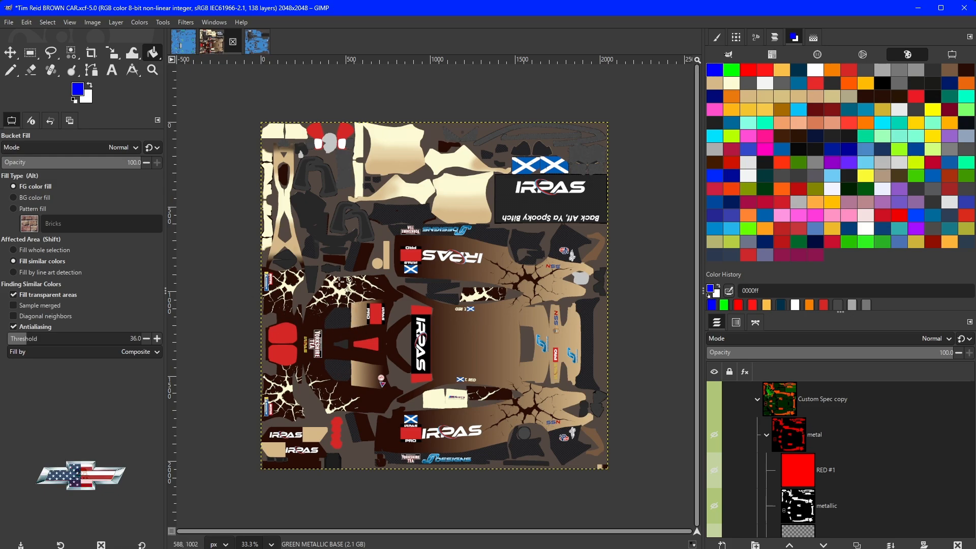
click(714, 400)
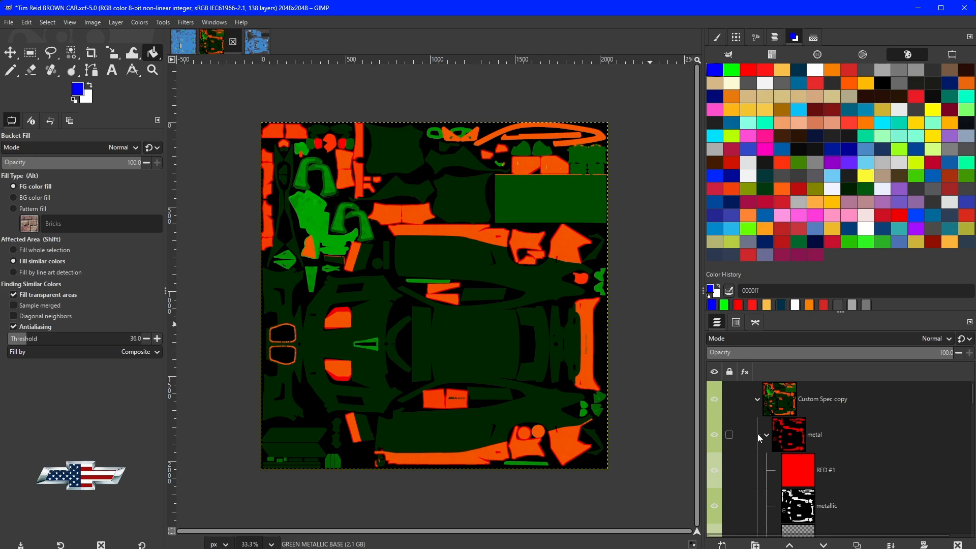
scroll(757, 434, down, 5)
scroll(804, 441, down, 10)
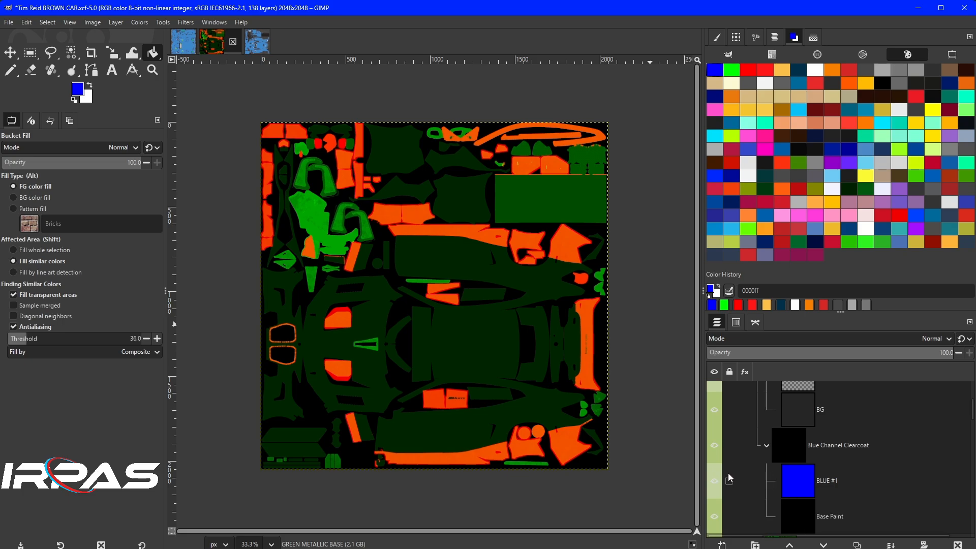
scroll(796, 471, up, 5)
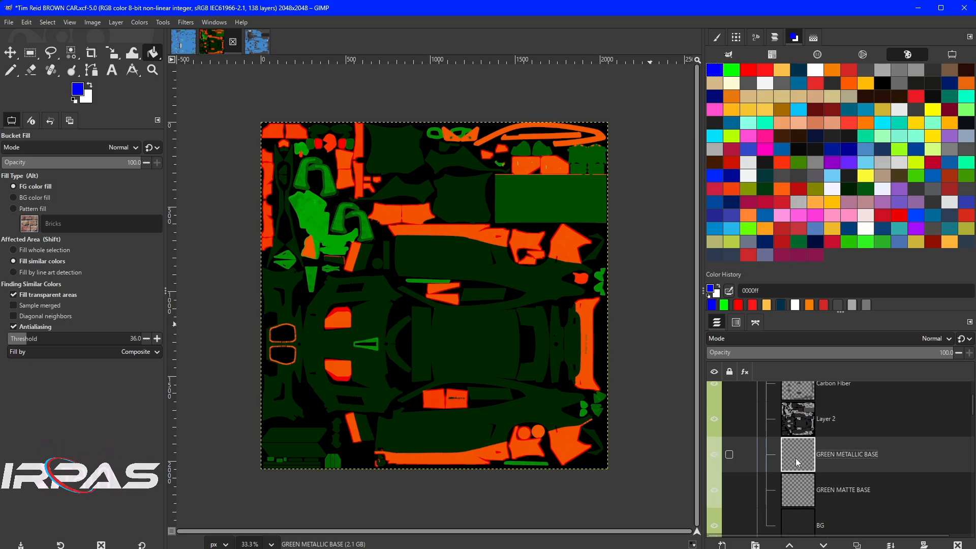
scroll(725, 407, up, 2)
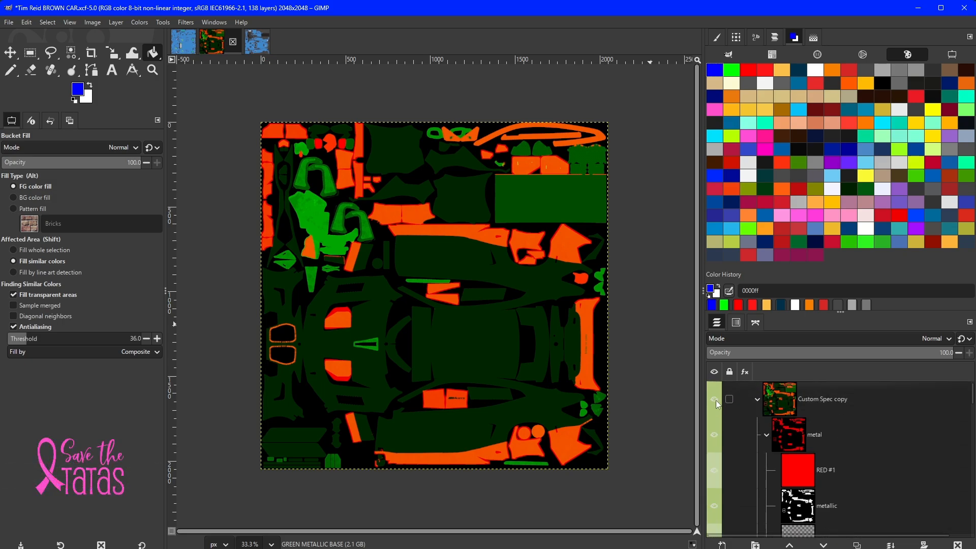
- Hide the Custom Spec copy group, look through the livery's paint and decal layers below it, and show the group again
click(714, 399)
scroll(798, 436, down, 10)
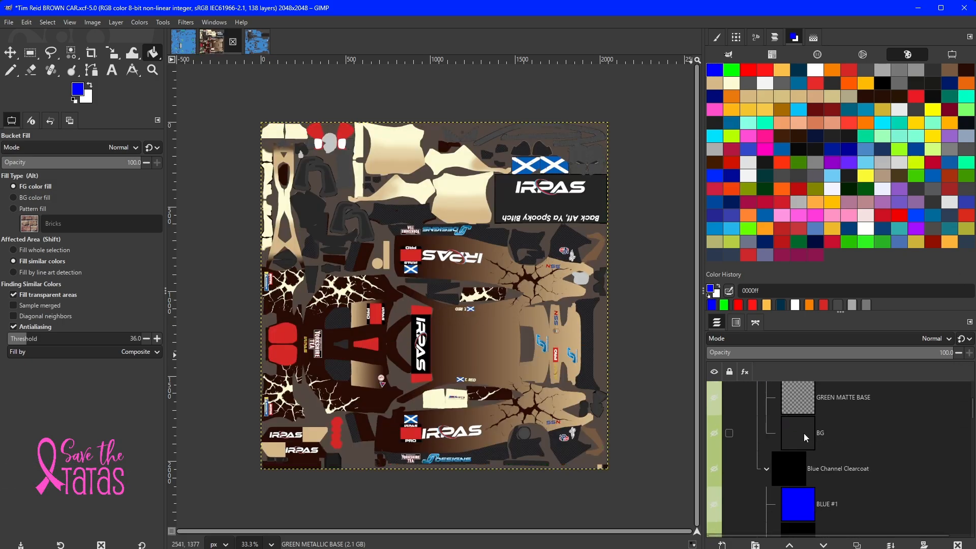
scroll(808, 438, down, 10)
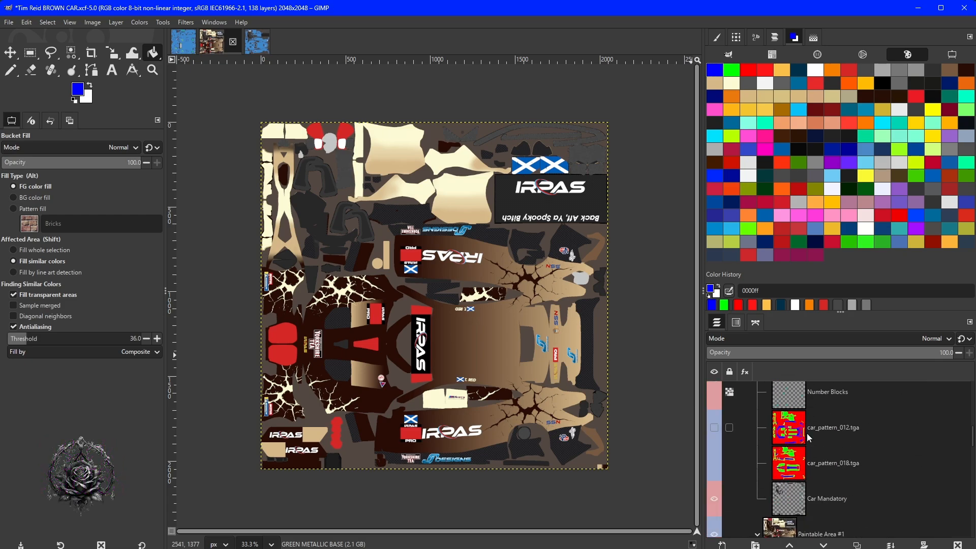
scroll(809, 437, down, 8)
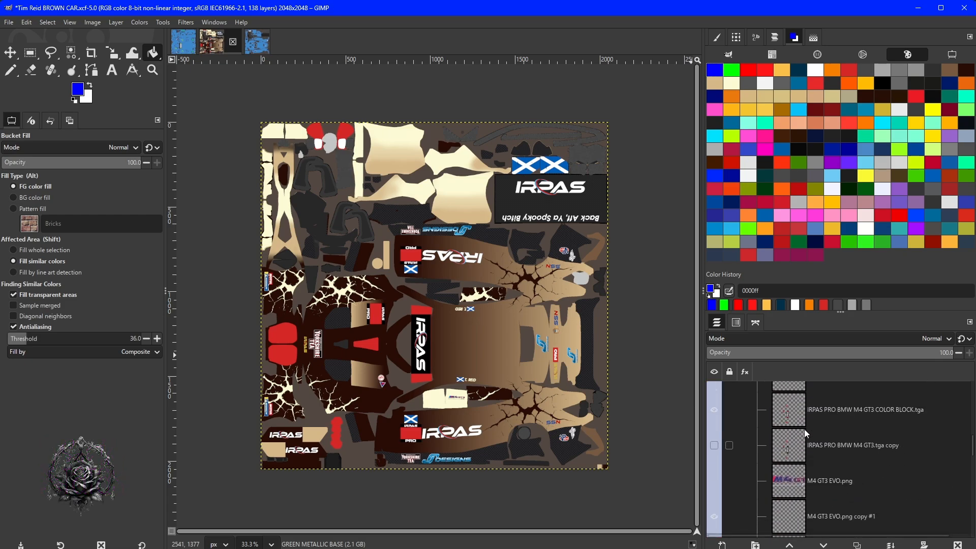
scroll(803, 429, down, 5)
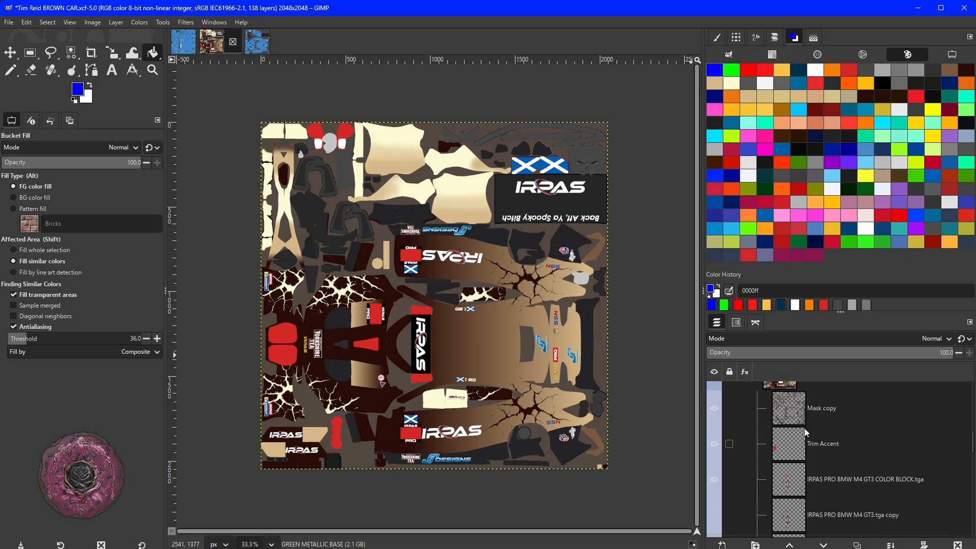
scroll(796, 414, down, 6)
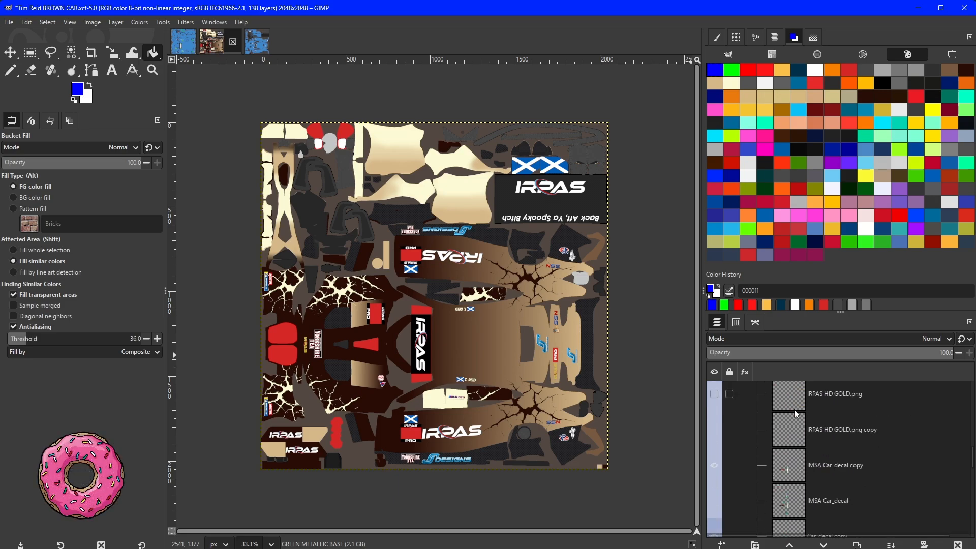
click(715, 399)
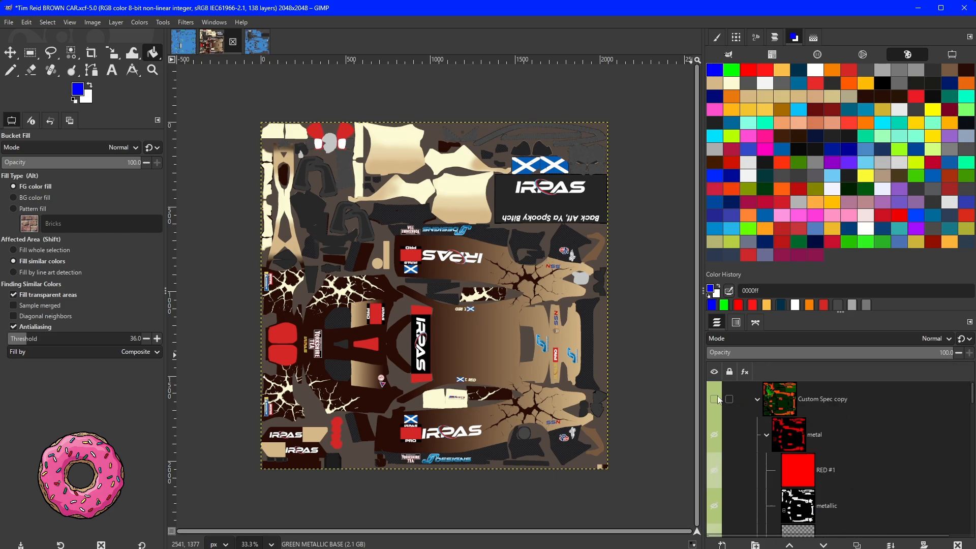
- Select the GREEN MATTE BASE layer, set the foreground colour to grey 777777 and display its values as colour scales
scroll(822, 446, down, 4)
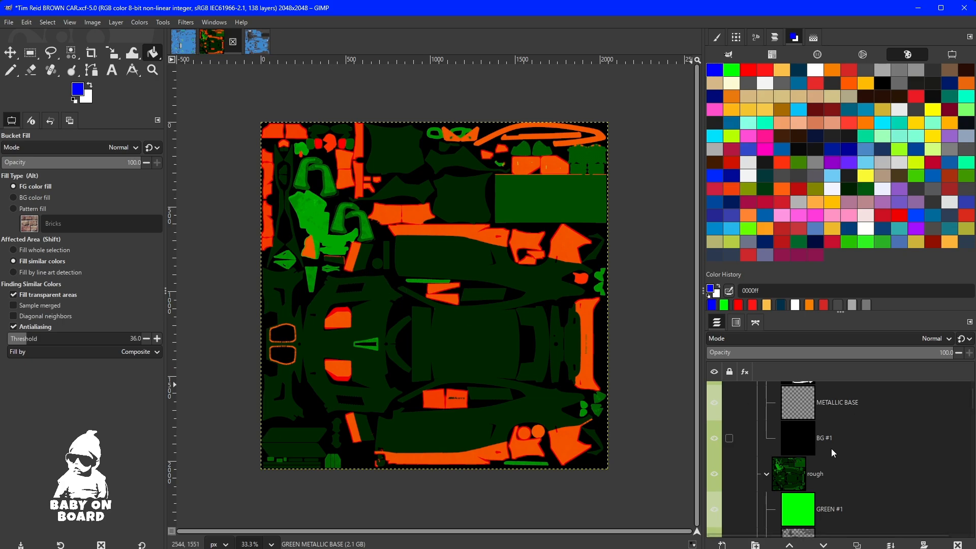
scroll(824, 452, down, 6)
click(810, 468)
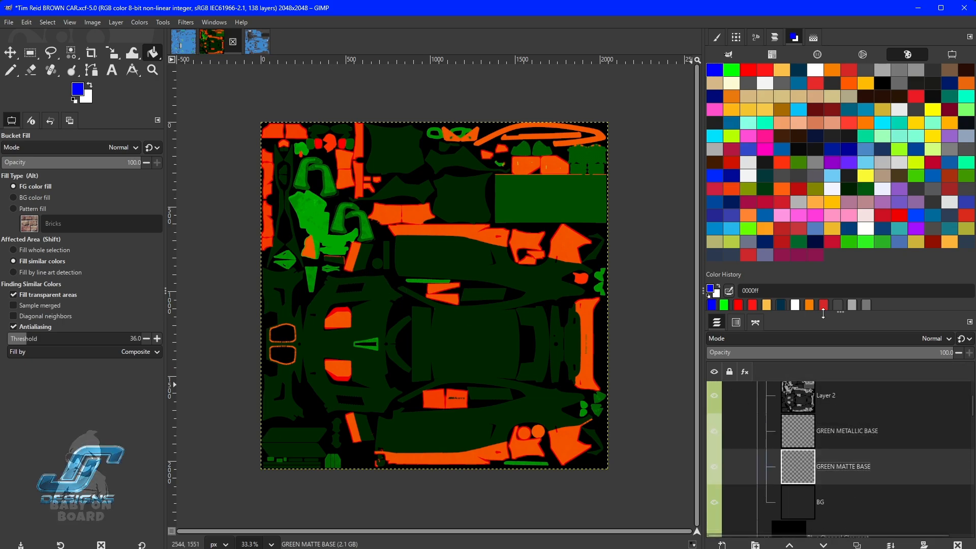
click(853, 304)
click(865, 304)
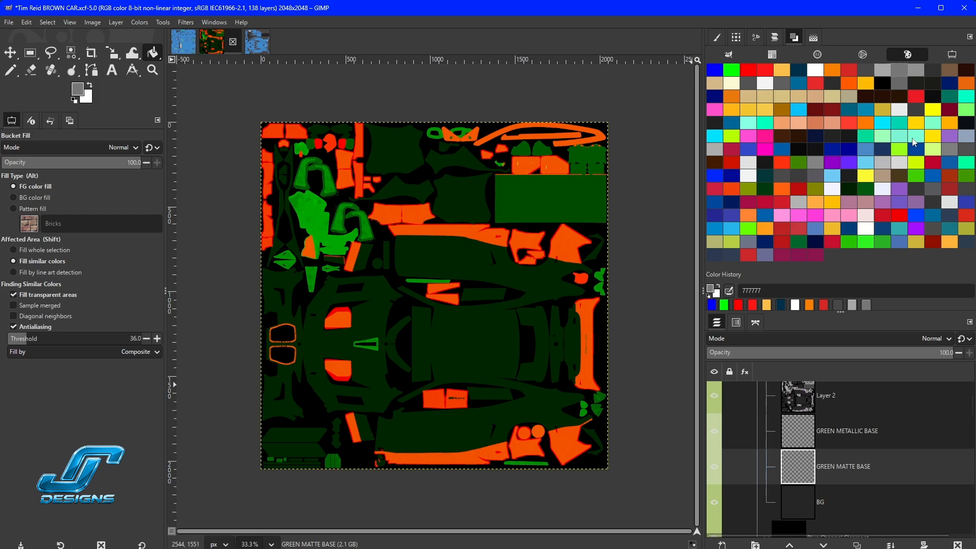
click(963, 58)
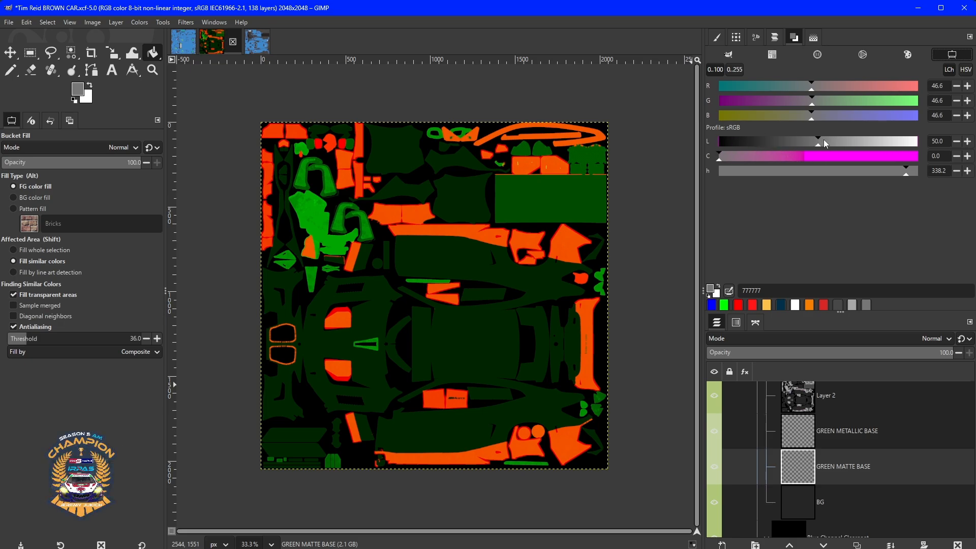
- Switch to the Gabir Motors spec map preview in the browser and load the Matte preset to check its roughness value
key(alt+Tab)
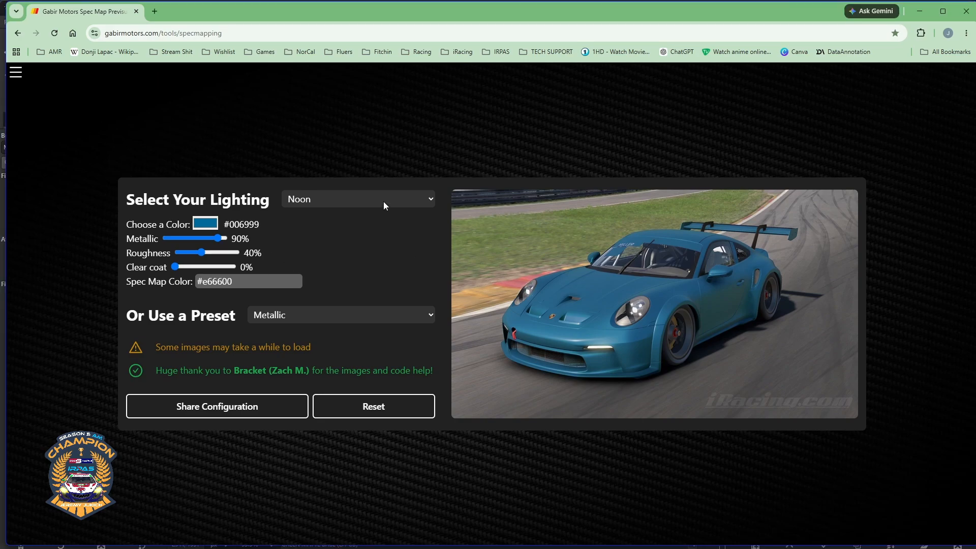
click(329, 320)
click(286, 362)
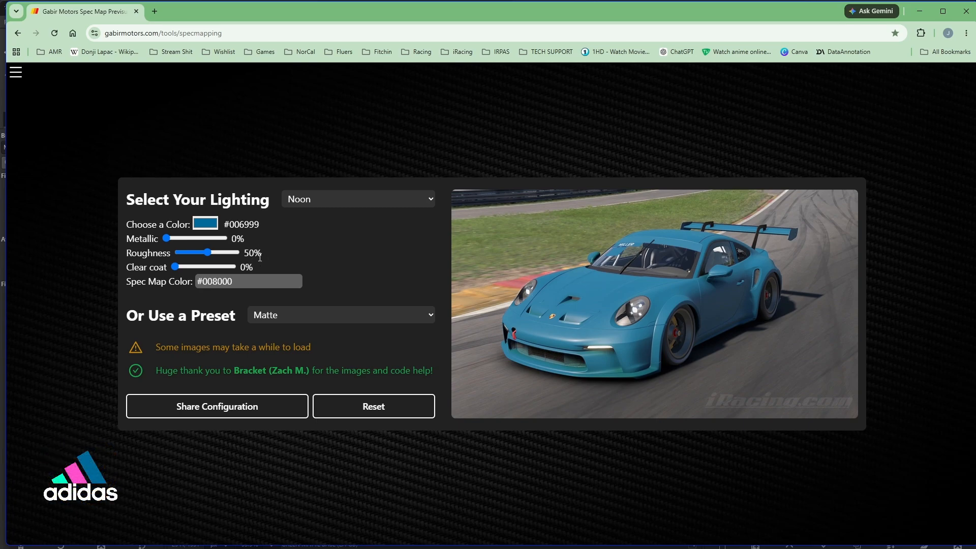
- Return to GIMP and bucket-fill the GREEN MATTE BASE layer with grey 777777
key(alt+Tab)
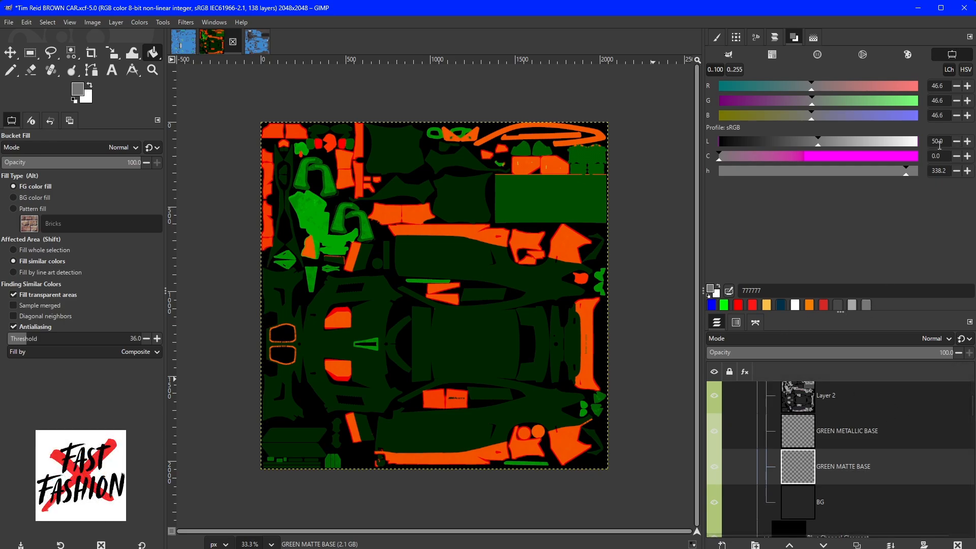
click(467, 257)
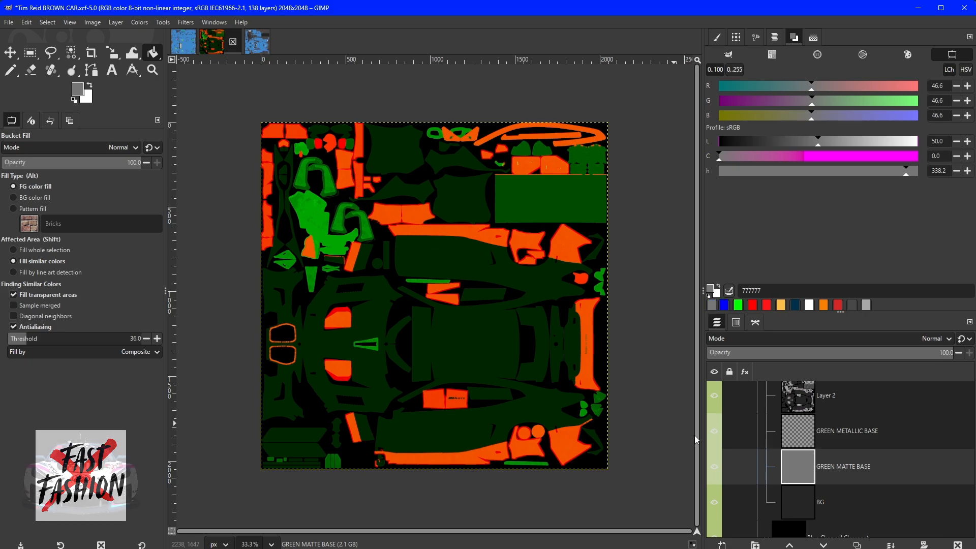
- Hide Layer 2 in the rough group and the metallic layer in the metal group
scroll(794, 482, up, 2)
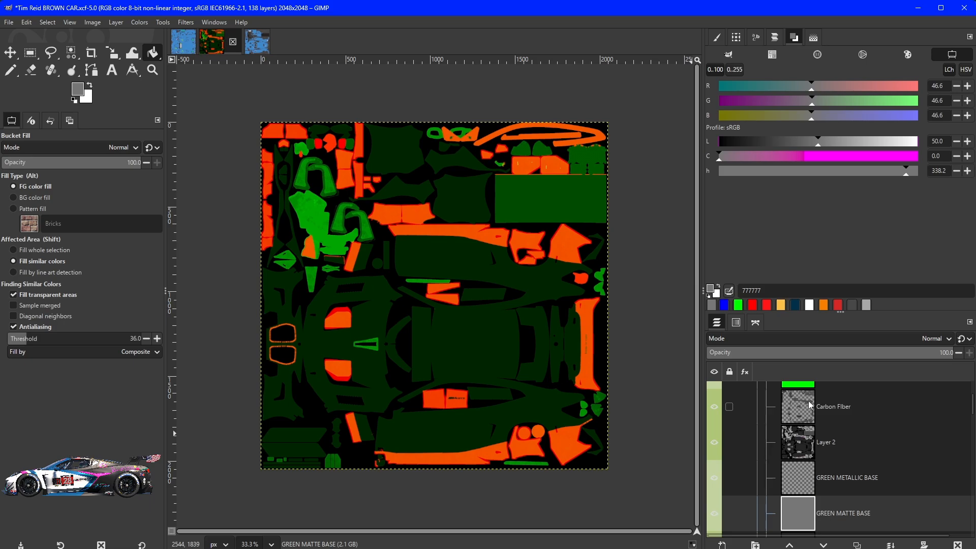
click(716, 443)
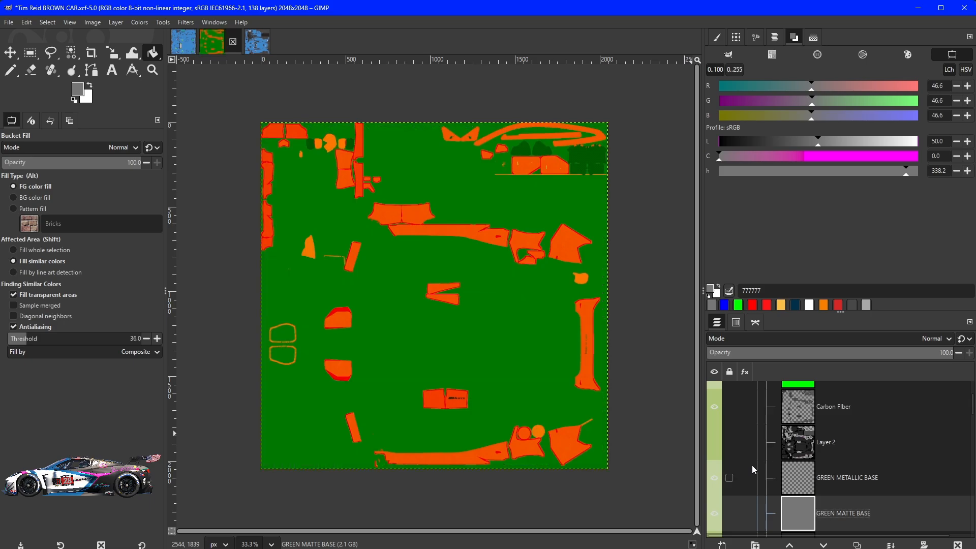
scroll(836, 478, up, 3)
scroll(837, 478, up, 3)
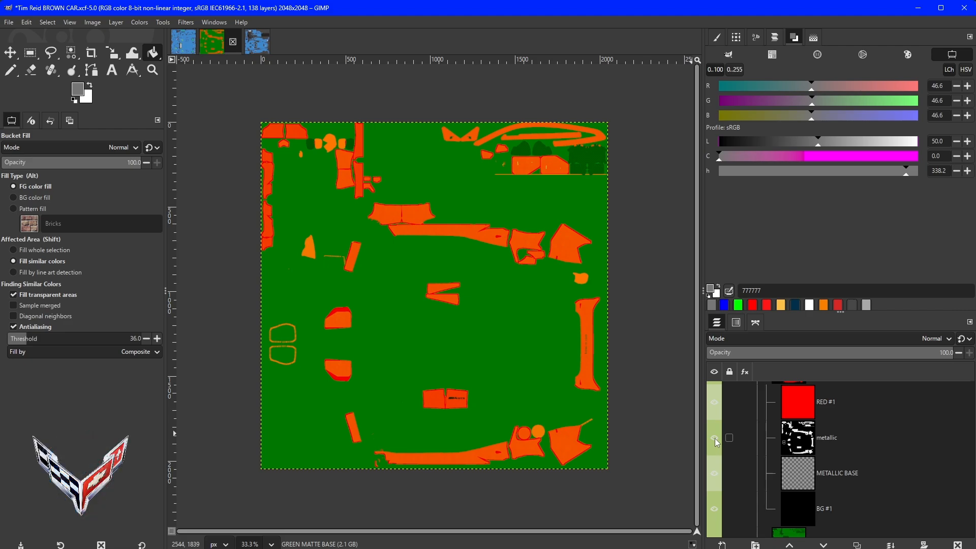
click(714, 438)
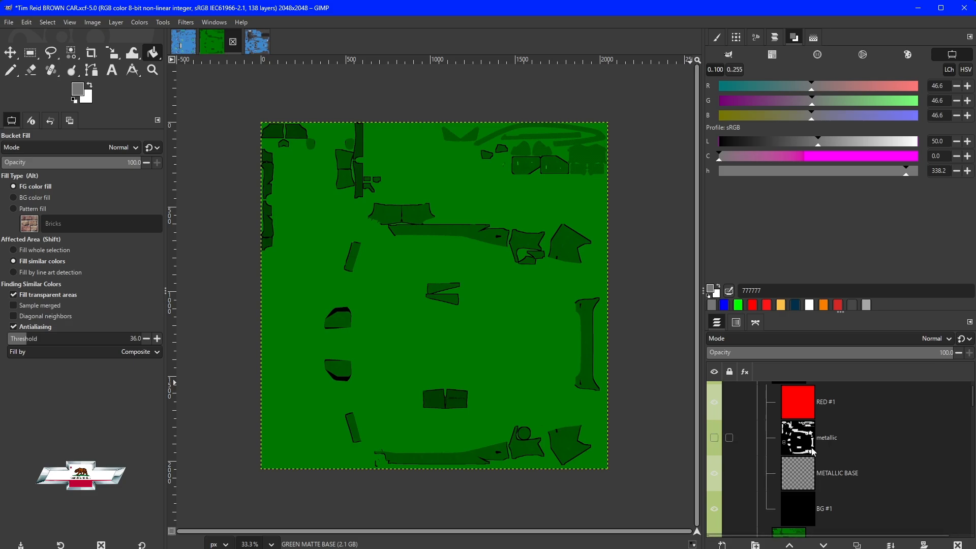
- Turn GREEN MATTE BASE off and on to check its effect, and inspect the image's colour channels before returning to the layers
scroll(813, 451, down, 5)
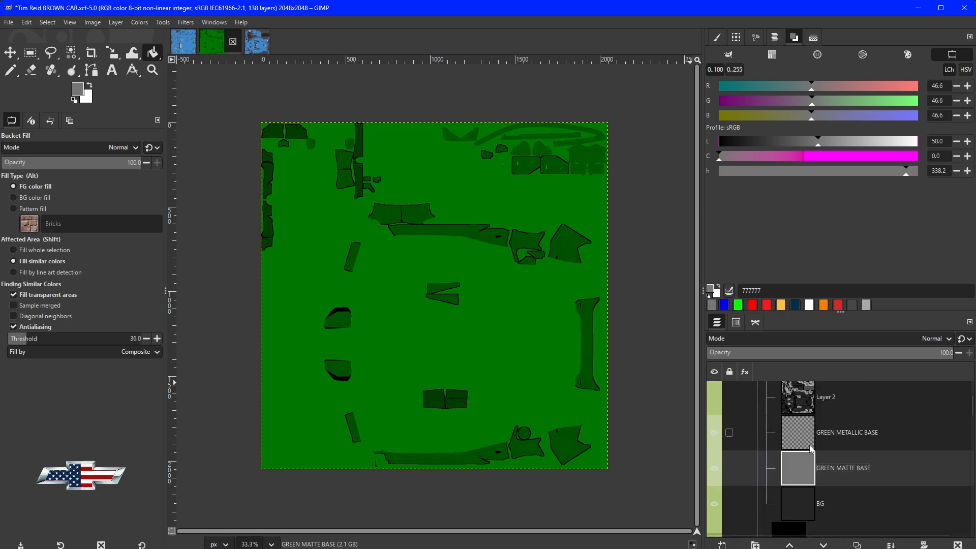
click(713, 469)
click(713, 469)
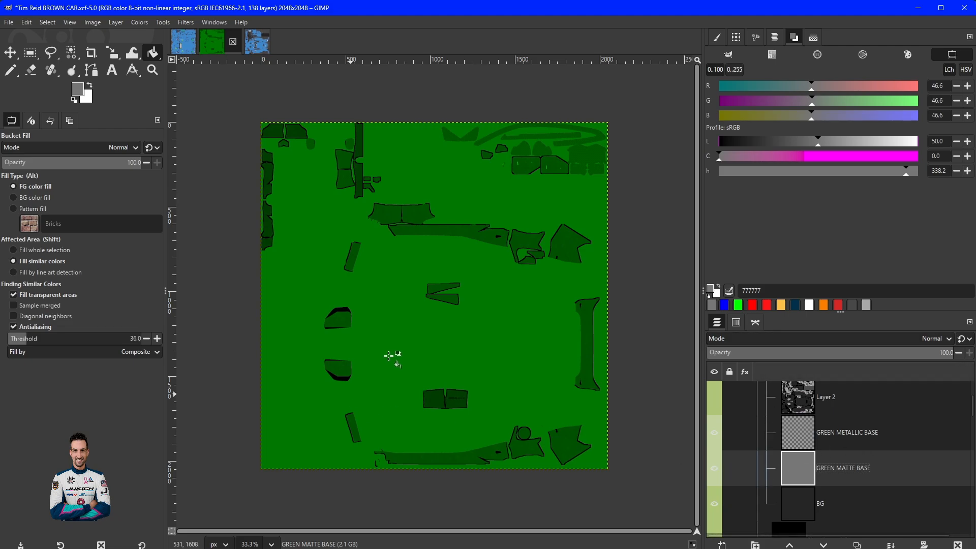
click(736, 322)
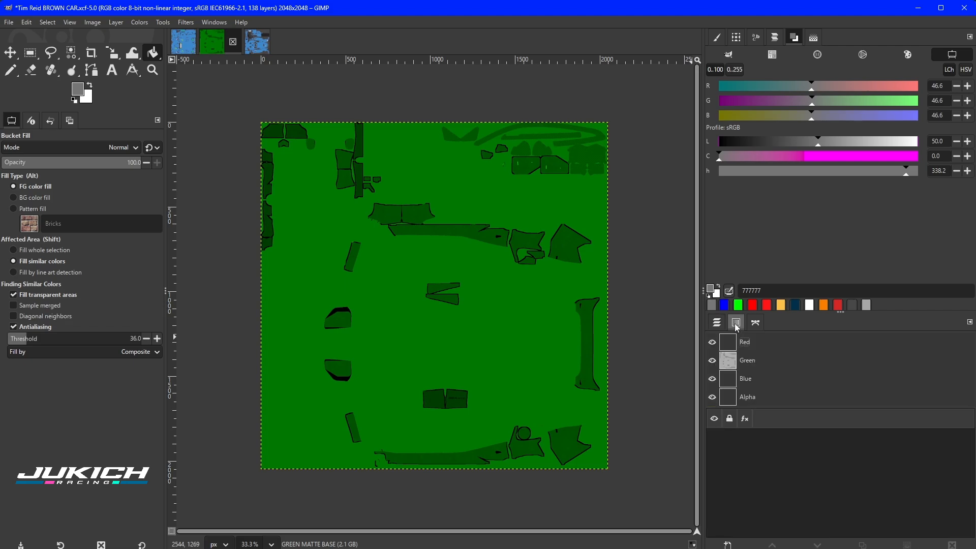
click(717, 322)
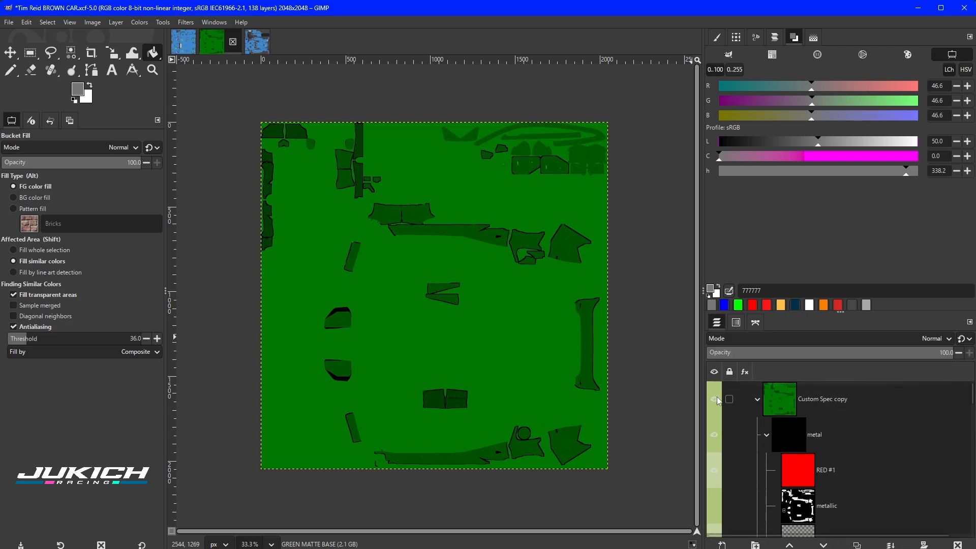
- Hide the Custom Spec copy group to examine the livery artwork, briefly showing the group again for comparison
click(715, 399)
scroll(781, 458, down, 5)
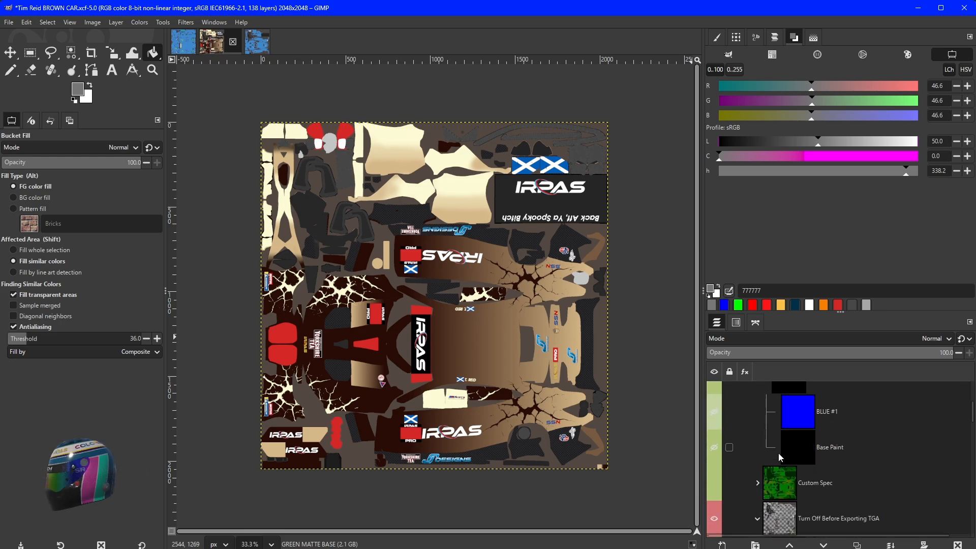
scroll(780, 457, down, 5)
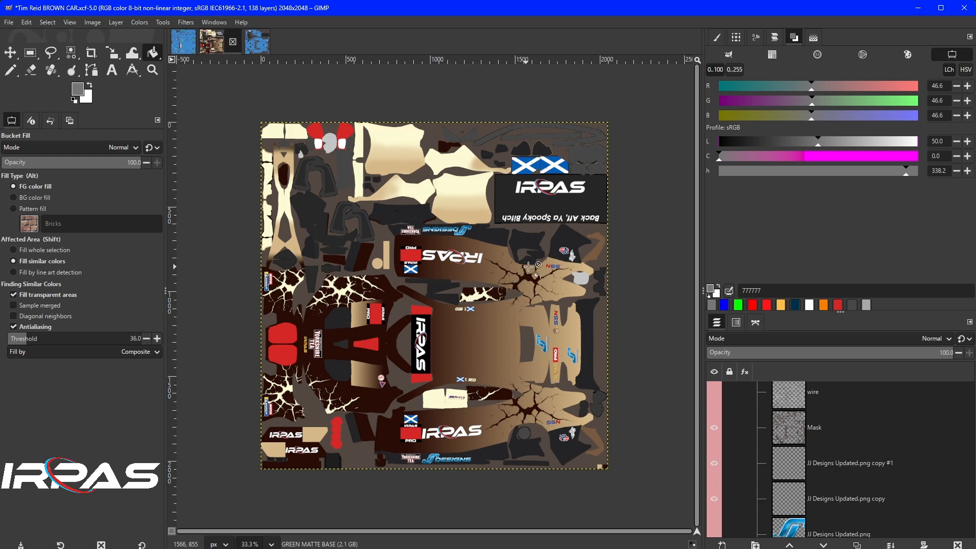
scroll(523, 271, up, 3)
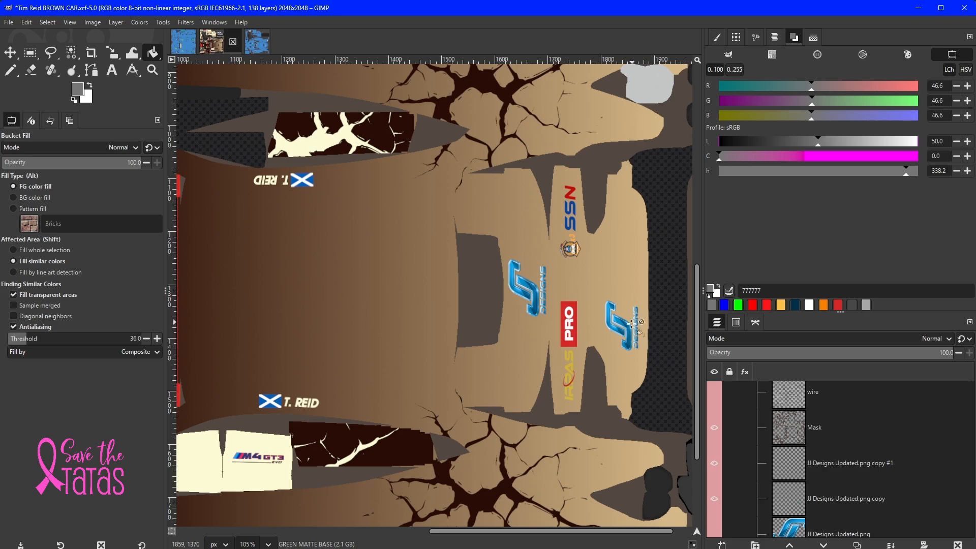
scroll(534, 279, down, 5)
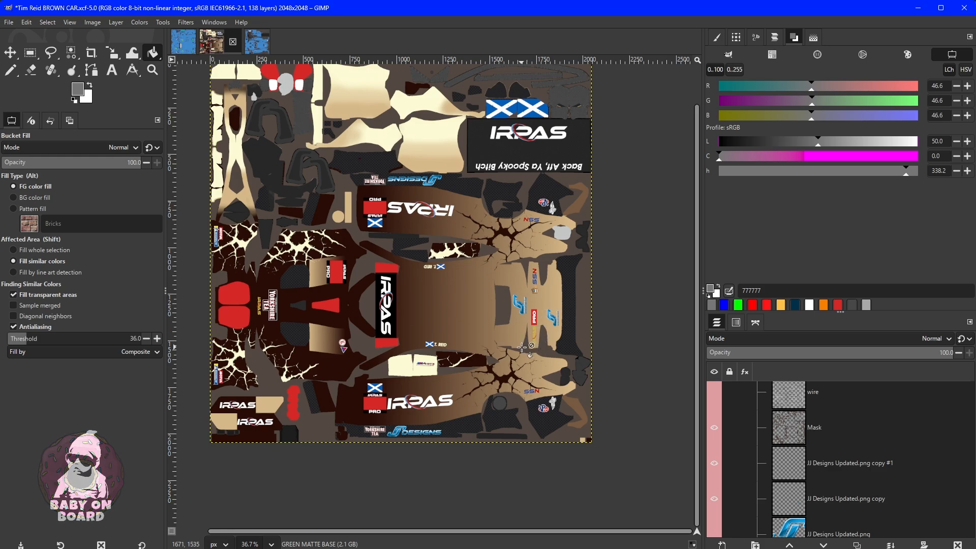
scroll(785, 429, up, 5)
scroll(791, 421, up, 3)
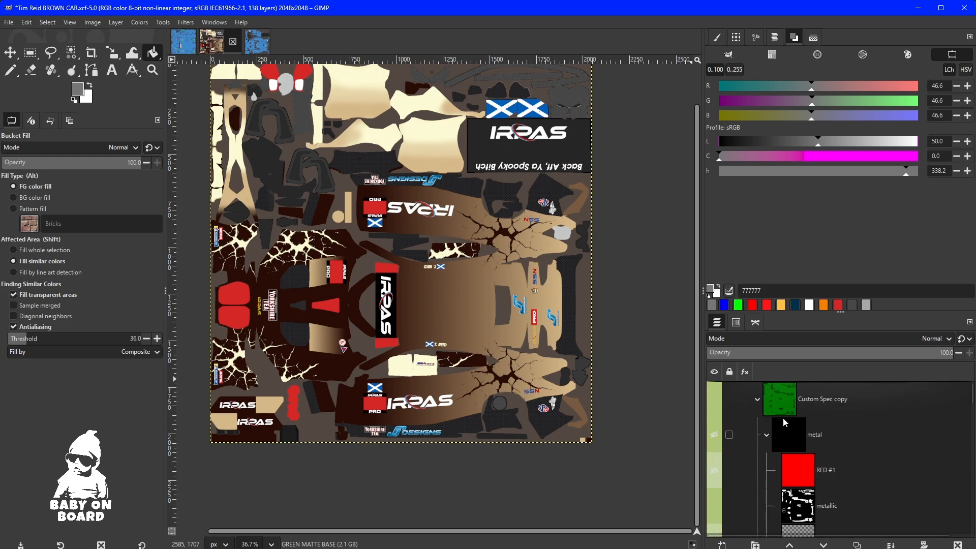
click(714, 398)
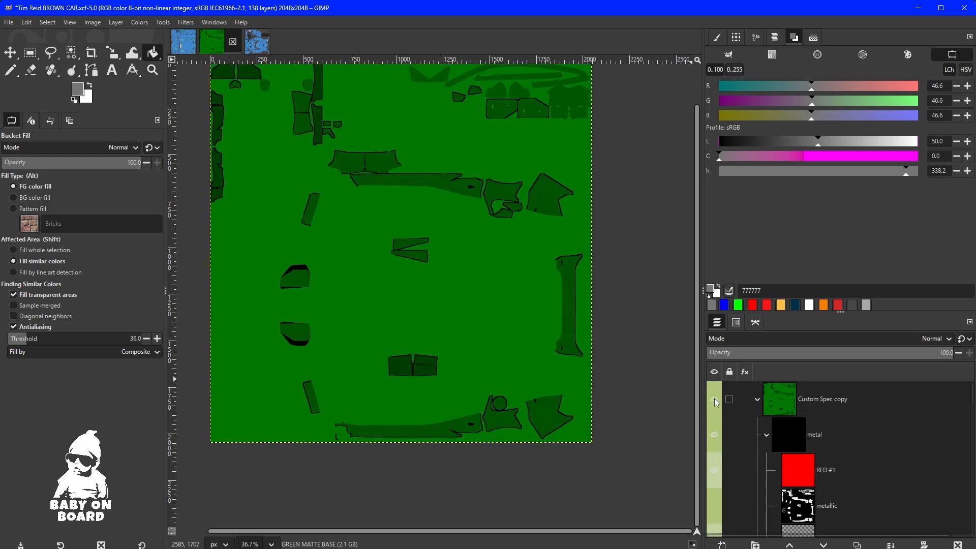
click(715, 398)
- Select the two JJ Designs Updated.png copies, the two JJ Designs Rectangle Logo.png copies and the Midnight Butt.png copy layer together
scroll(822, 468, down, 3)
scroll(813, 475, down, 2)
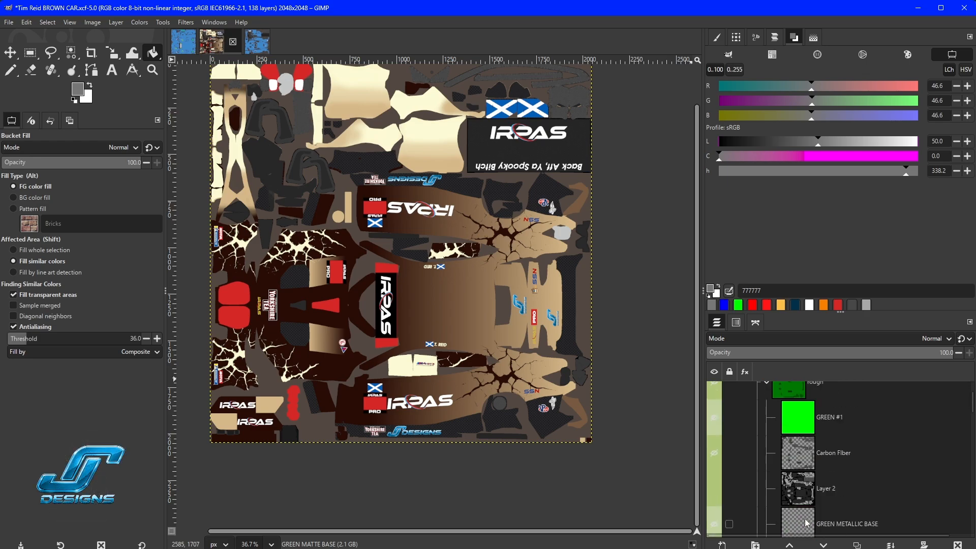
scroll(805, 457, down, 5)
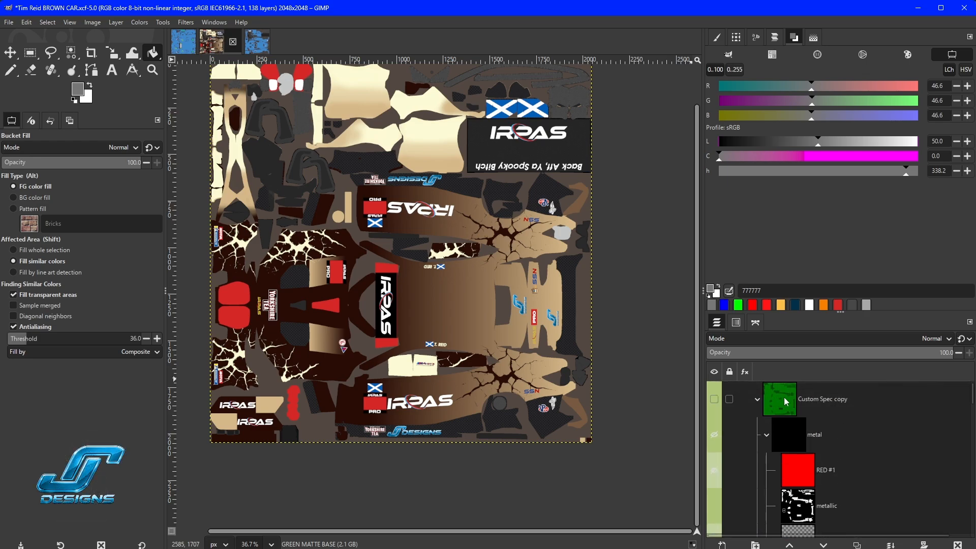
scroll(805, 433, down, 5)
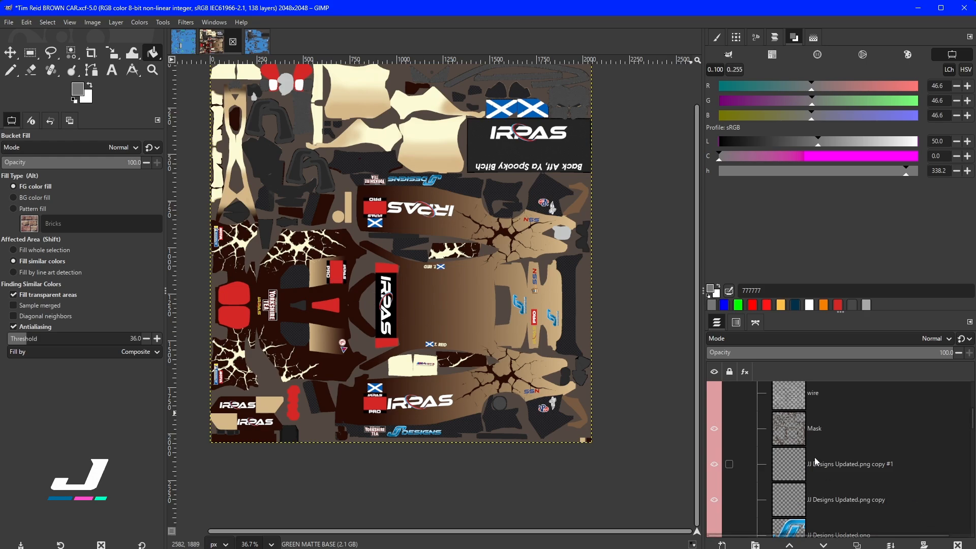
scroll(815, 461, down, 2)
click(793, 417)
shift+click(791, 457)
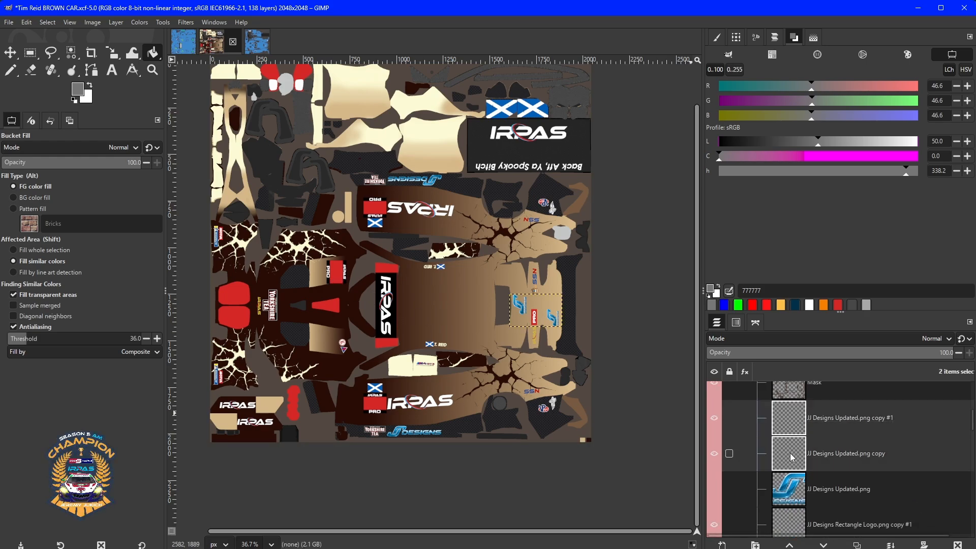
scroll(791, 456, down, 3)
shift+click(791, 456)
scroll(788, 492, down, 1)
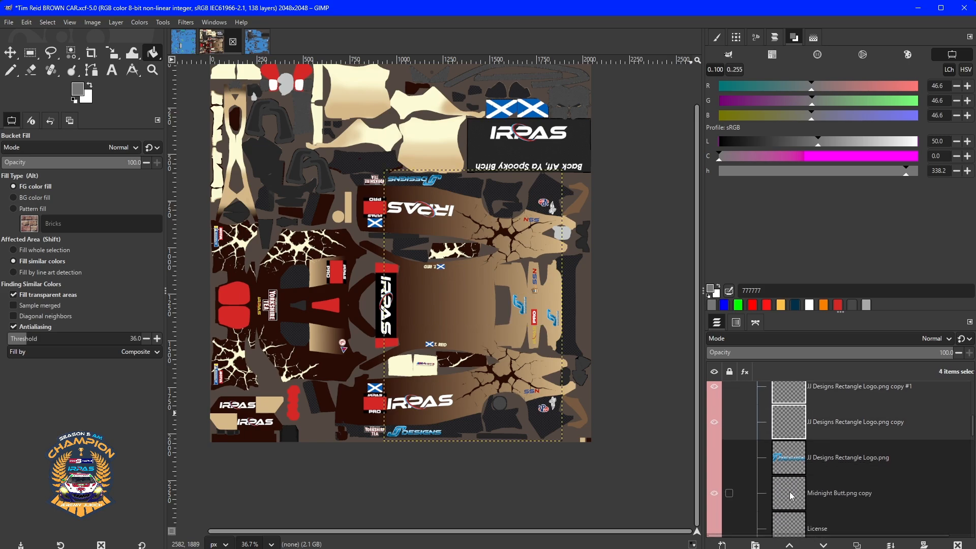
shift+click(790, 491)
scroll(791, 478, up, 4)
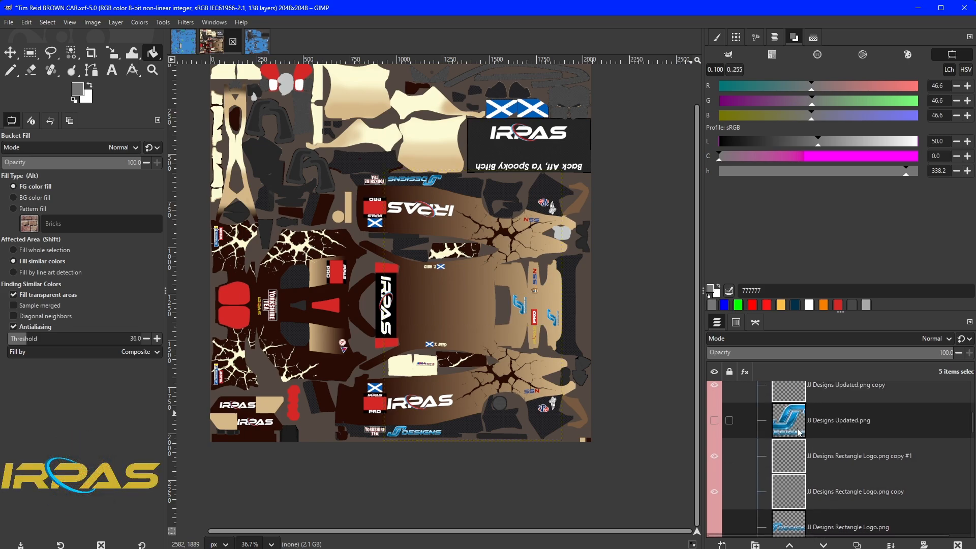
scroll(798, 434, up, 4)
scroll(799, 434, down, 8)
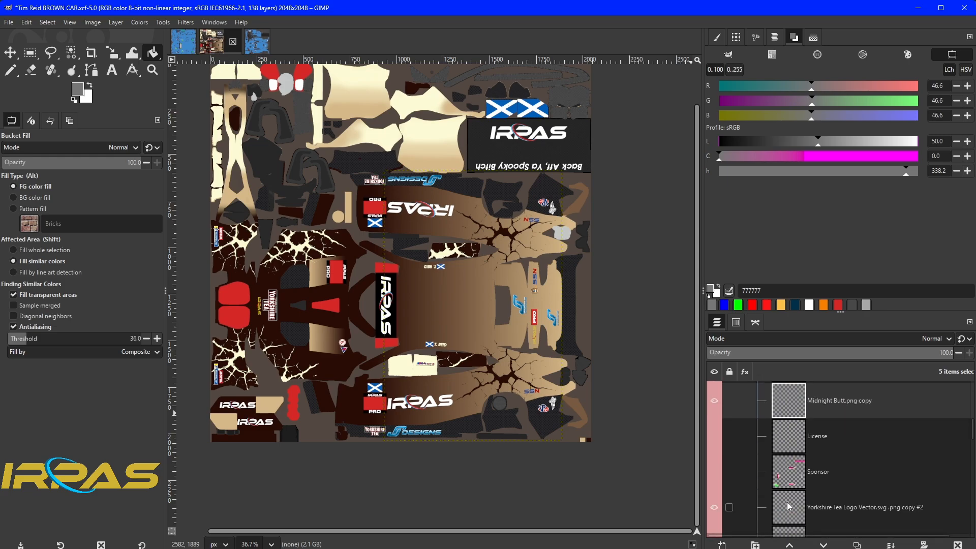
- Add IRPAS PRO CHAMP Logo Next Generation.png copy and copy #1 from the Paintable Area #1 group to the layer selection
scroll(790, 501, down, 8)
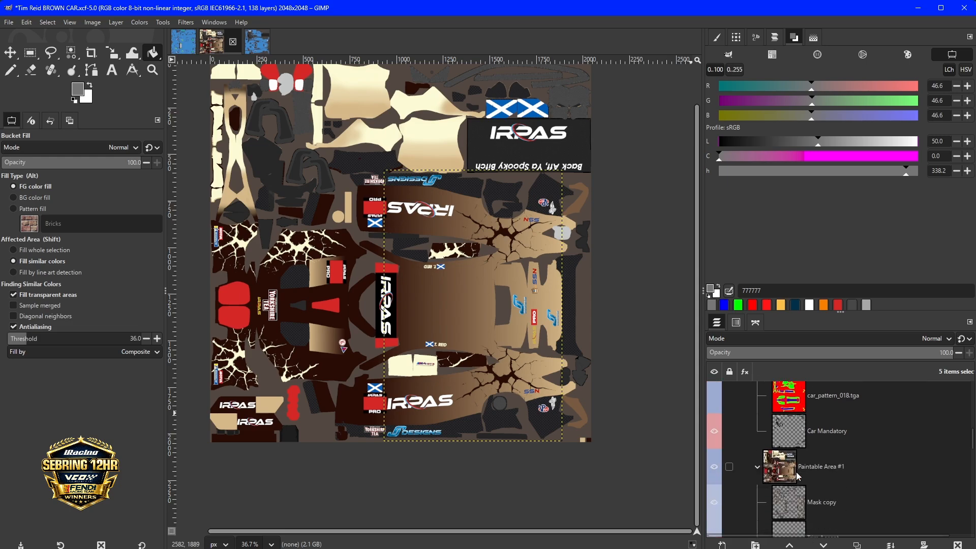
scroll(798, 476, down, 3)
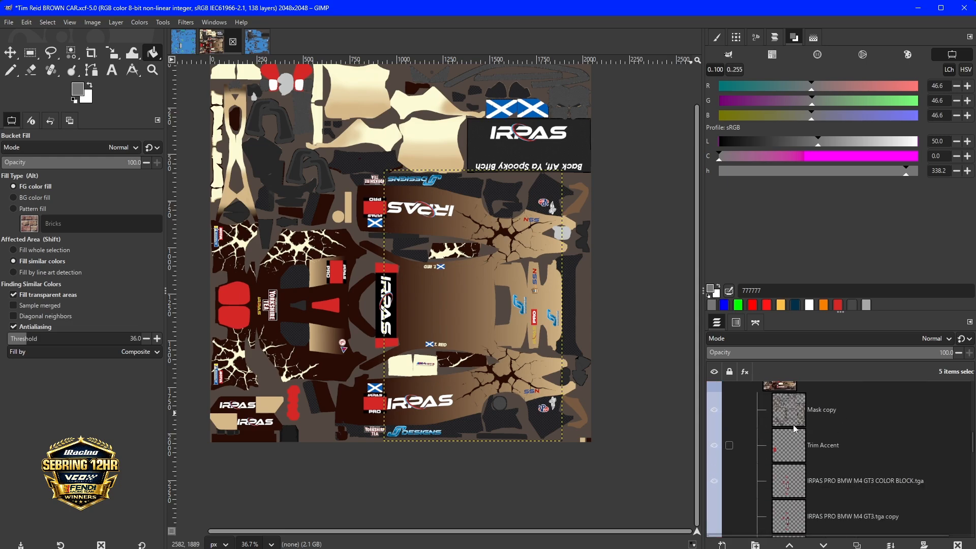
scroll(797, 437, down, 6)
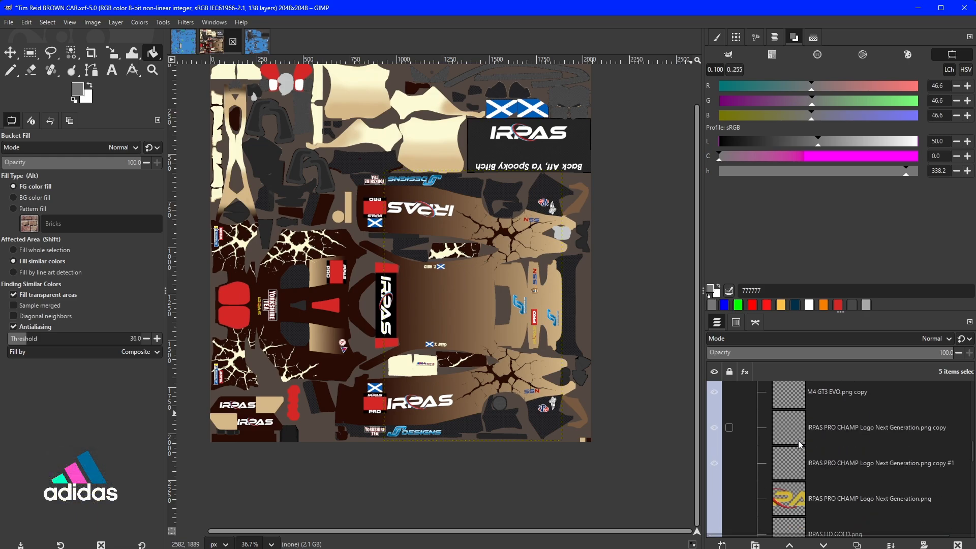
ctrl+click(801, 436)
ctrl+click(798, 467)
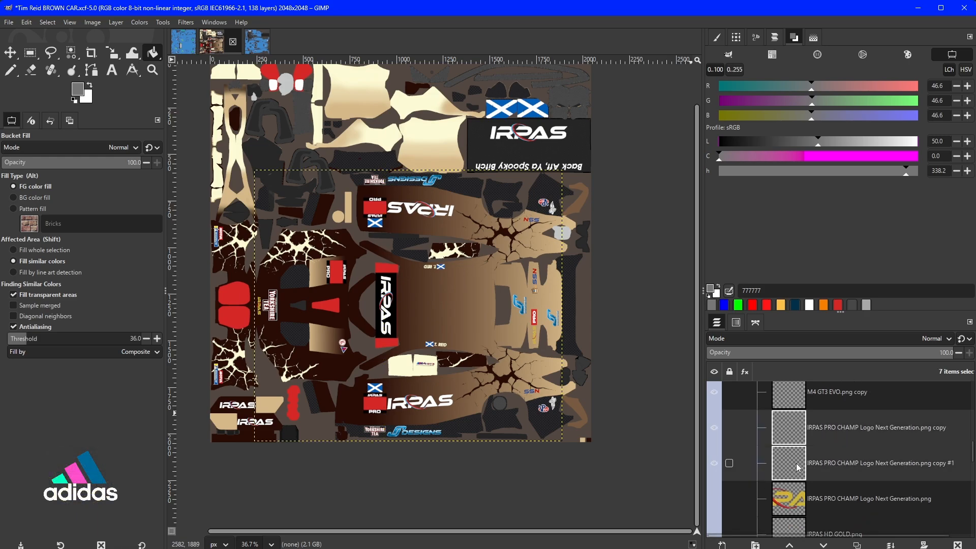
- Add the crack artwork layers copy #9, #8, #5, #10 and #6 to the selected layers
scroll(798, 468, down, 5)
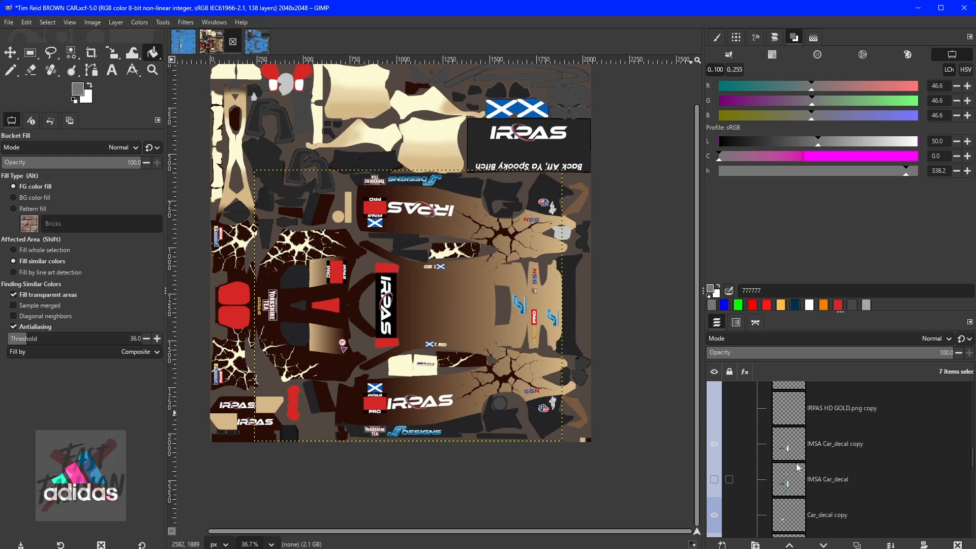
scroll(798, 468, down, 6)
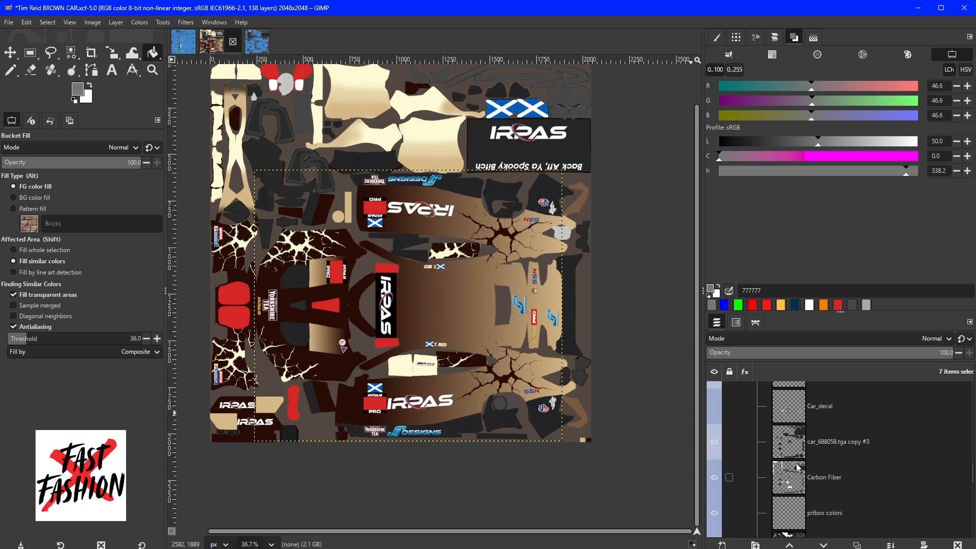
scroll(798, 468, down, 8)
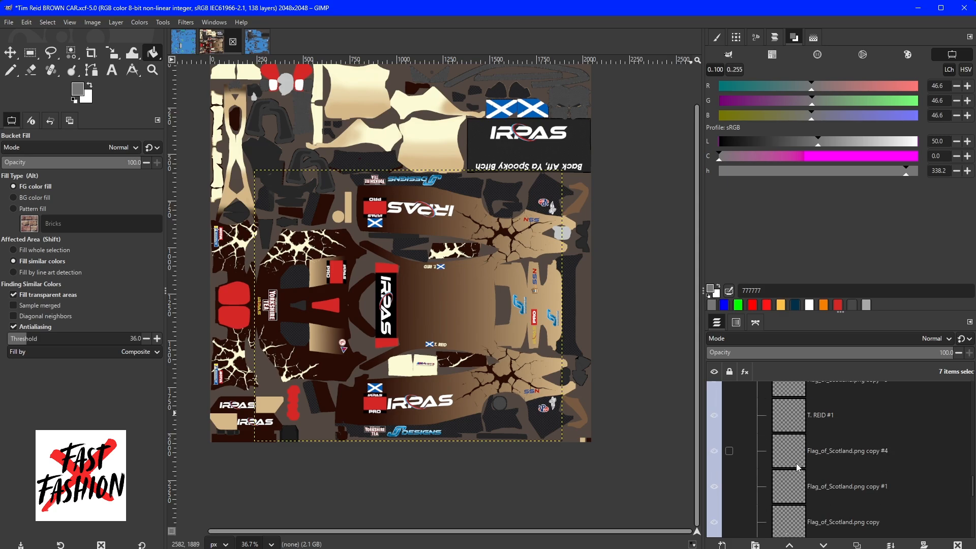
scroll(798, 468, down, 6)
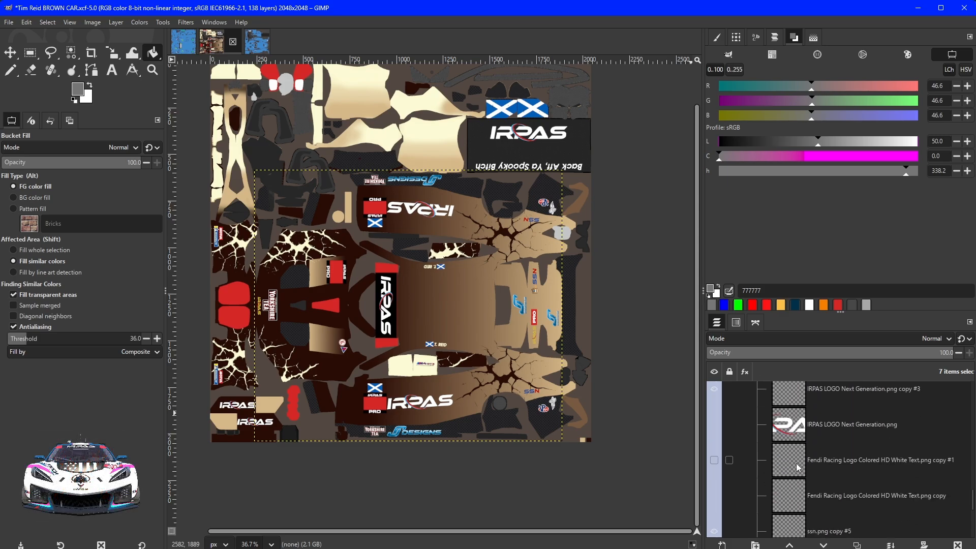
scroll(797, 467, down, 6)
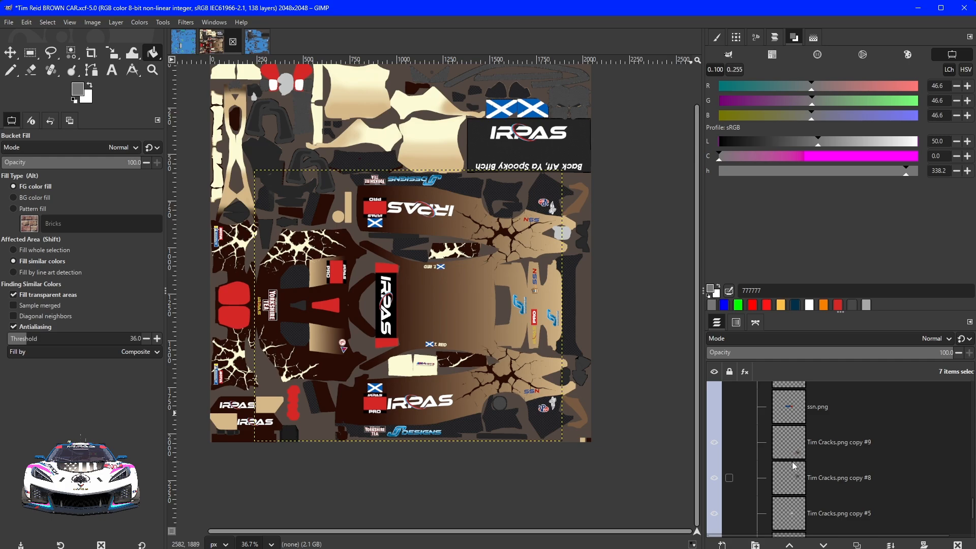
scroll(792, 447, down, 1)
ctrl+click(792, 407)
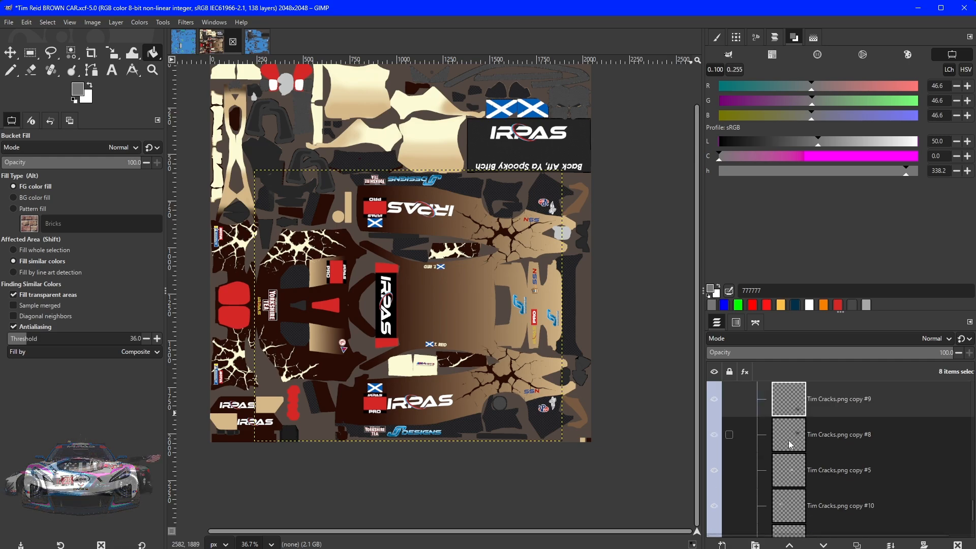
ctrl+click(792, 431)
ctrl+click(791, 467)
scroll(795, 468, down, 1)
ctrl+click(797, 468)
ctrl+click(799, 492)
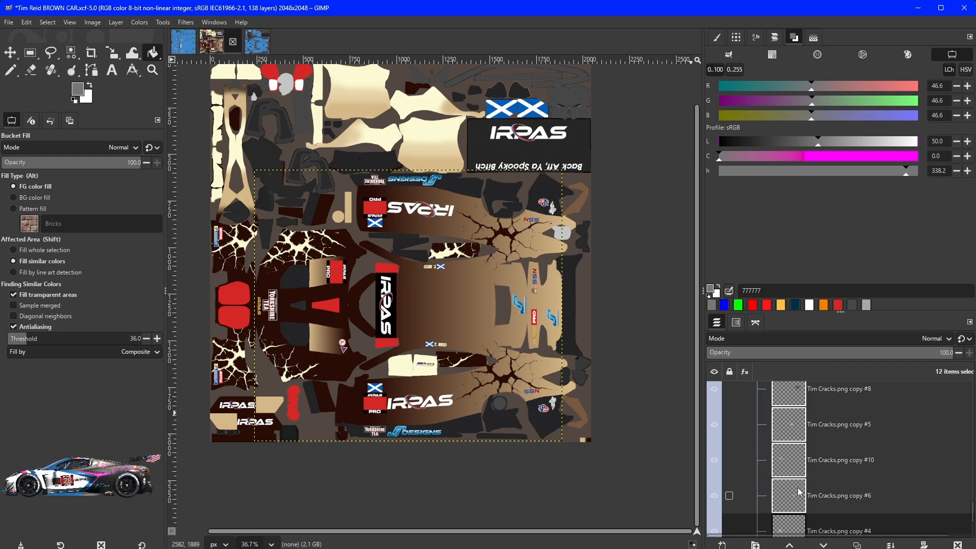
- Extend the layer selection with the crack artwork layers copy #4, #2, #11, #3 and #1
scroll(799, 491, down, 2)
ctrl+click(792, 468)
ctrl+click(794, 492)
scroll(794, 492, down, 1)
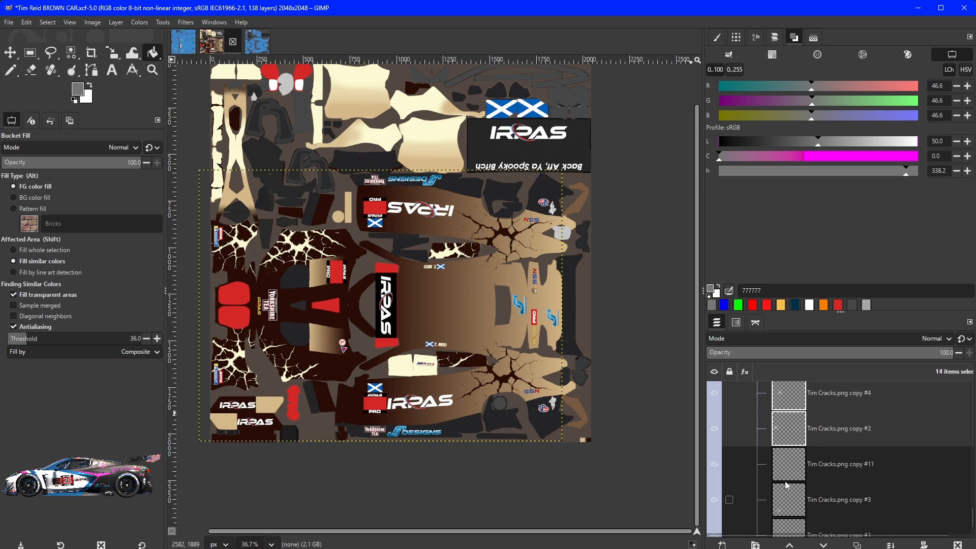
ctrl+click(790, 492)
scroll(790, 492, down, 1)
ctrl+click(785, 492)
scroll(782, 495, down, 1)
ctrl+click(783, 495)
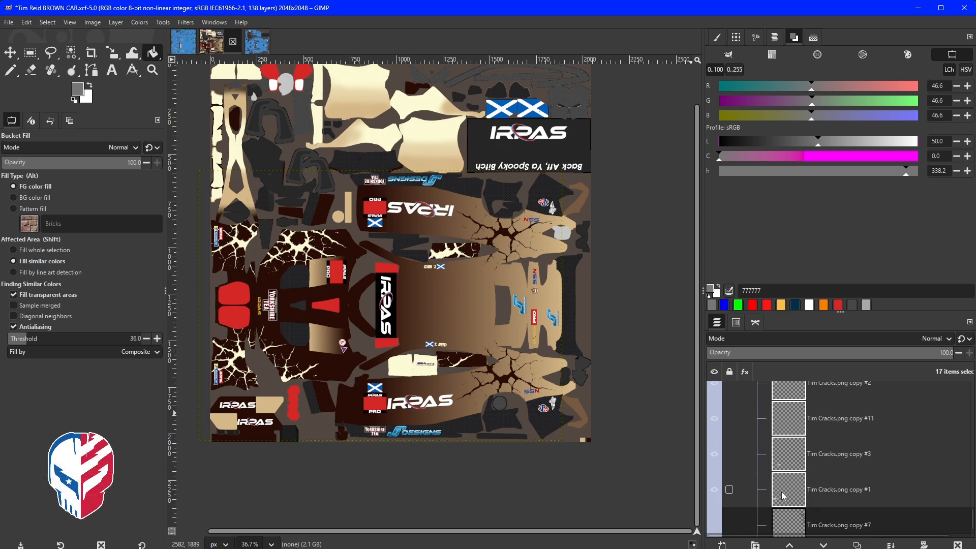
scroll(783, 496, down, 1)
scroll(798, 478, down, 1)
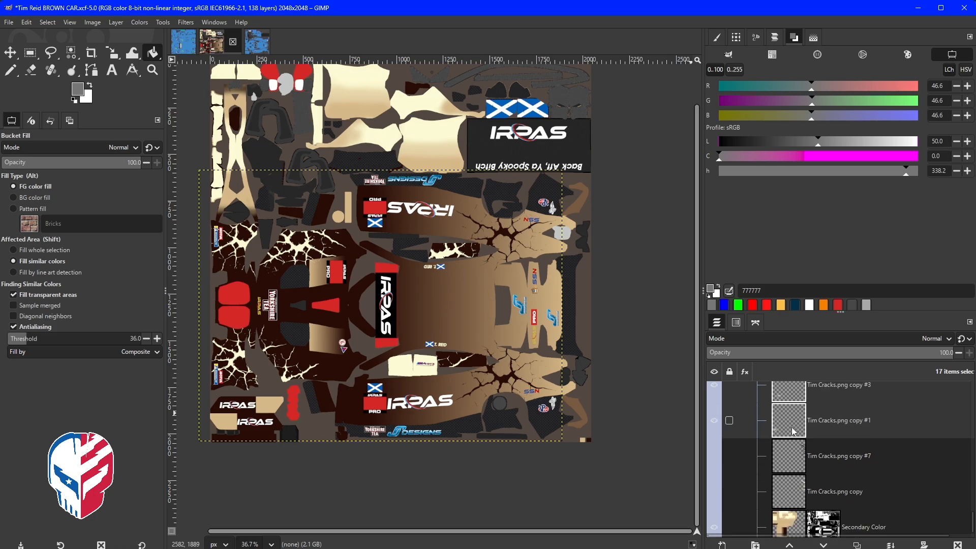
- Create a canvas selection from the alpha of all the selected logo and crack layers
scroll(794, 431, up, 5)
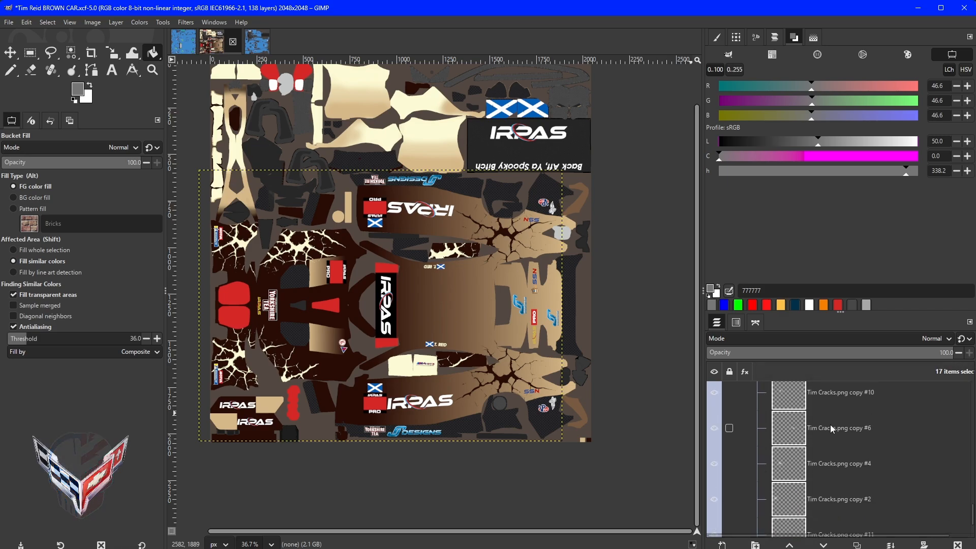
scroll(835, 424, up, 3)
right_click(836, 452)
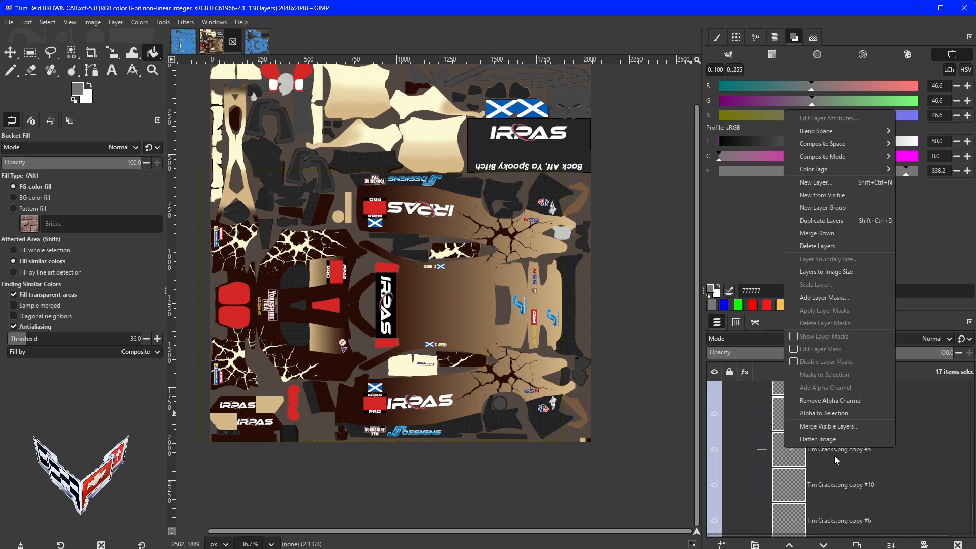
click(825, 414)
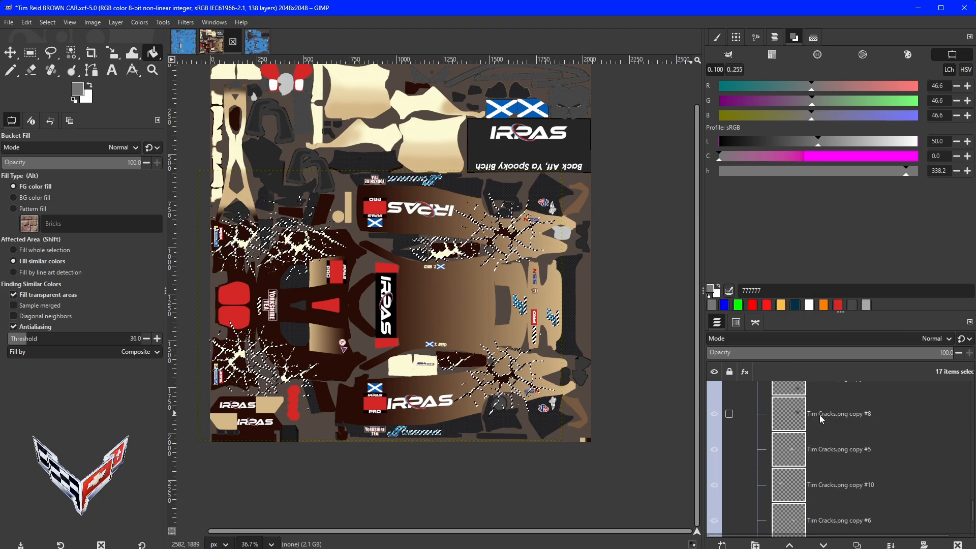
- Make METALLIC BASE in the metal group the active layer and show the Custom Spec copy group again
drag(971, 505, 945, 386)
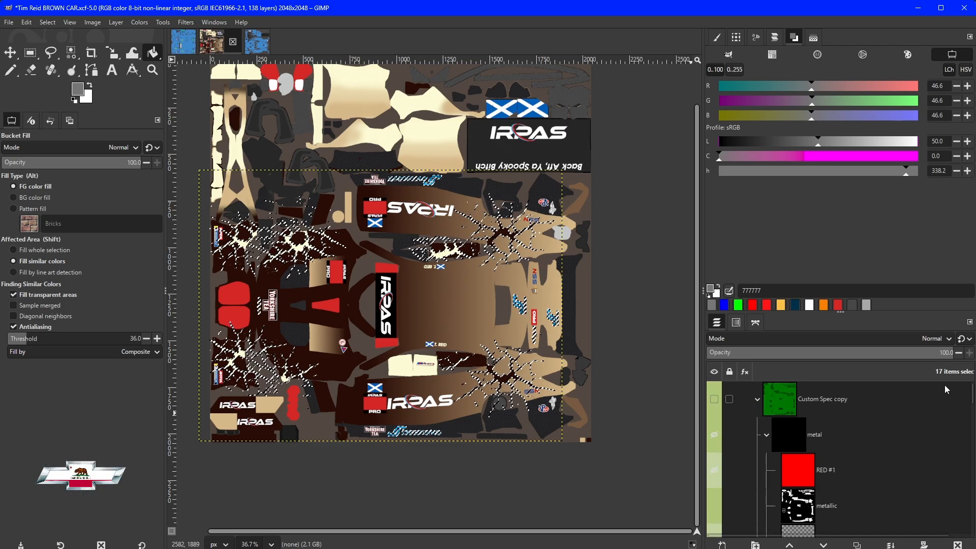
scroll(879, 419, down, 2)
click(799, 471)
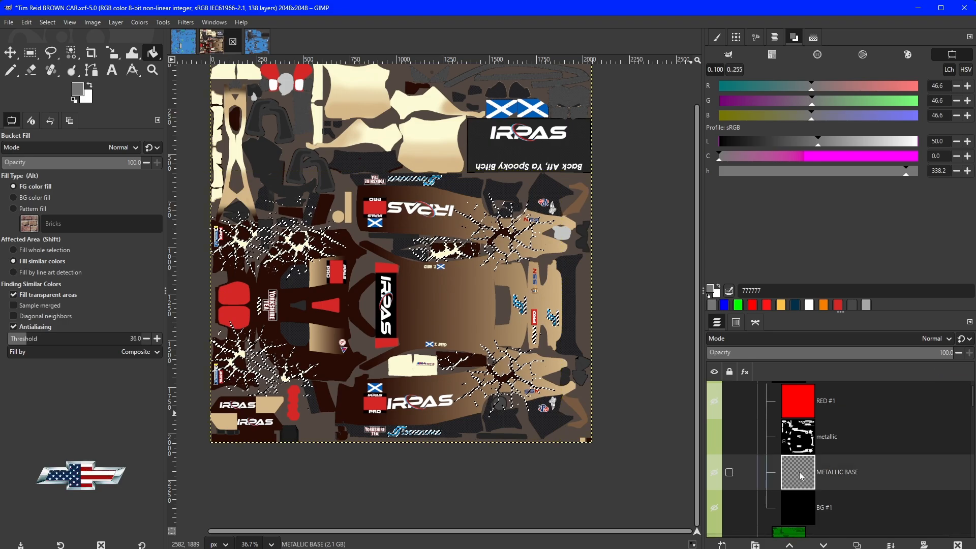
scroll(730, 413, up, 2)
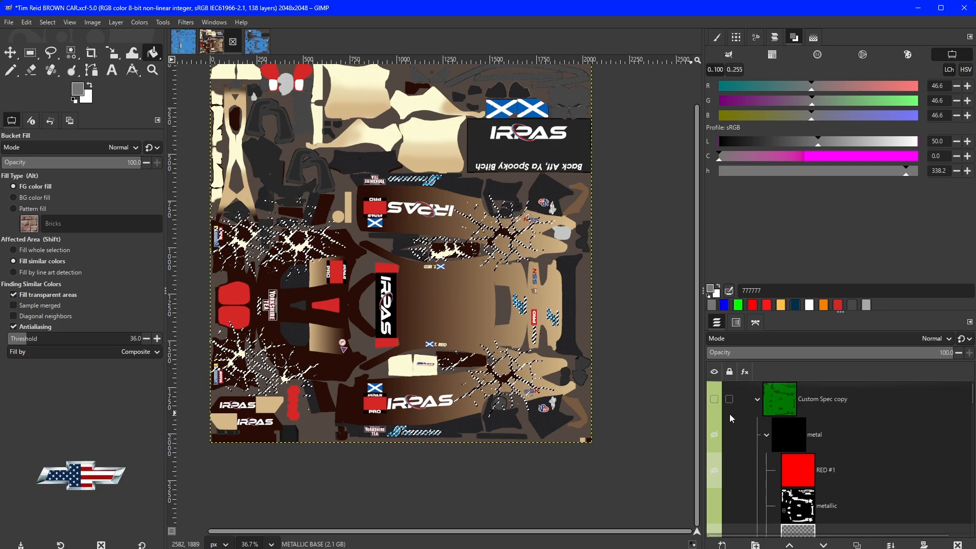
click(714, 399)
scroll(799, 439, down, 3)
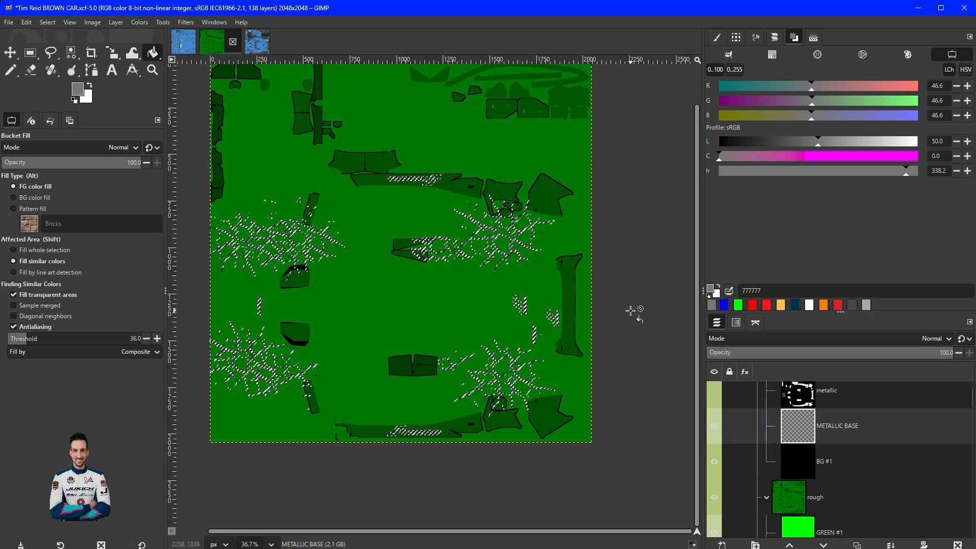
- In the Gabir Motors spec map tool in Chrome, apply the Metallic preset to look up its channel values
key(alt+Tab)
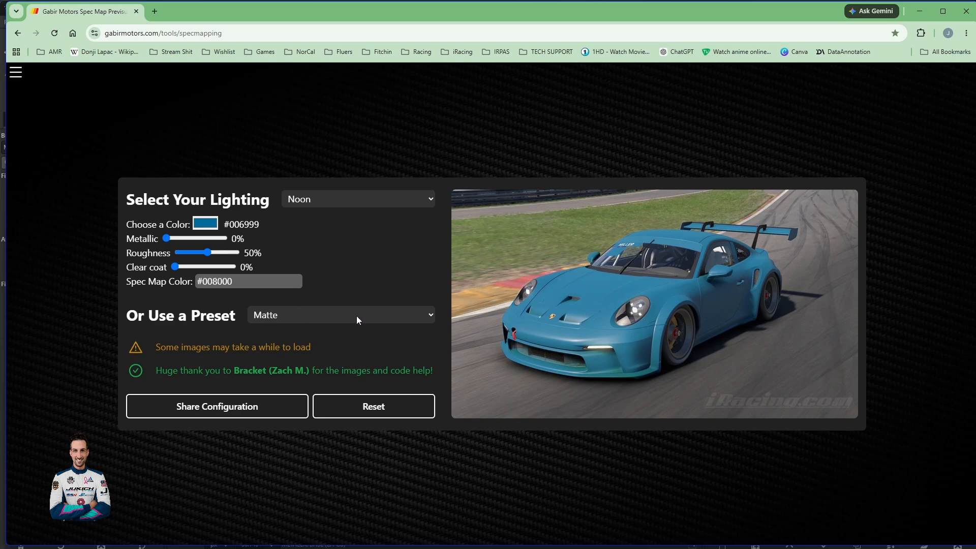
click(357, 316)
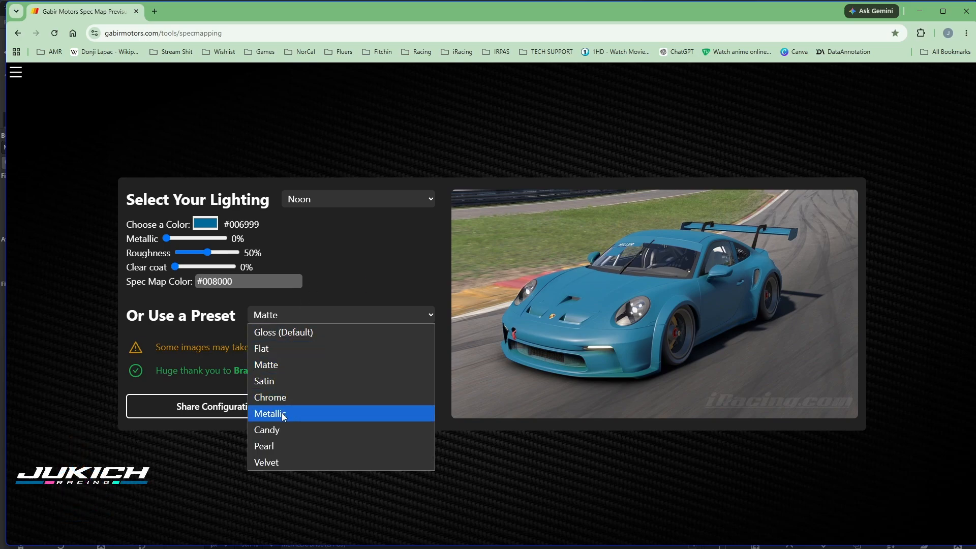
click(303, 410)
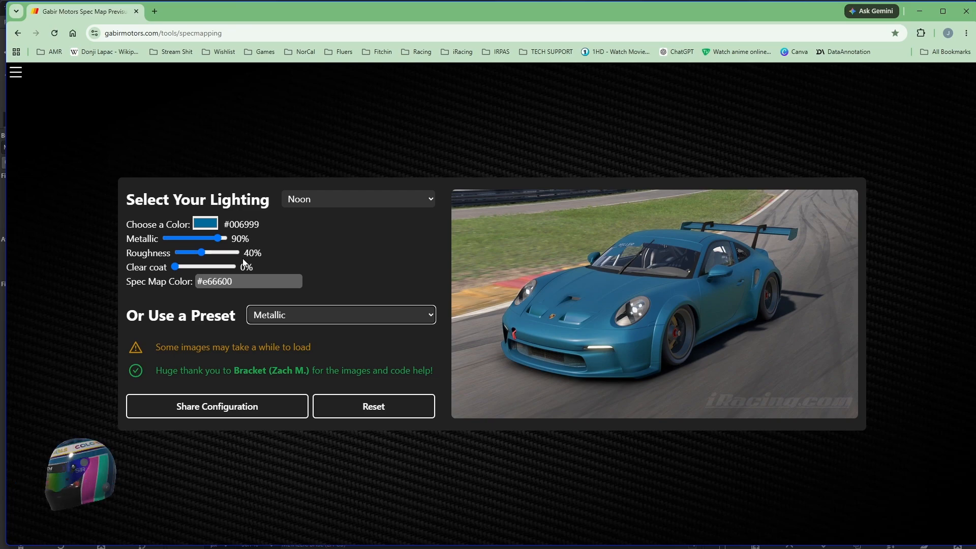
key(alt+Tab)
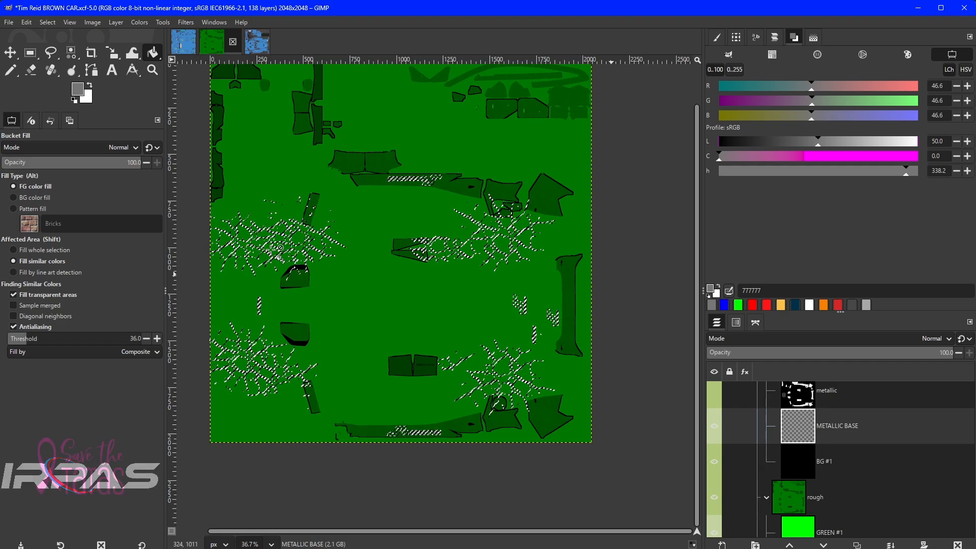
- Back in GIMP, set the foreground colour to 474747 and make GREEN METALLIC BASE in the rough group the active layer
click(854, 306)
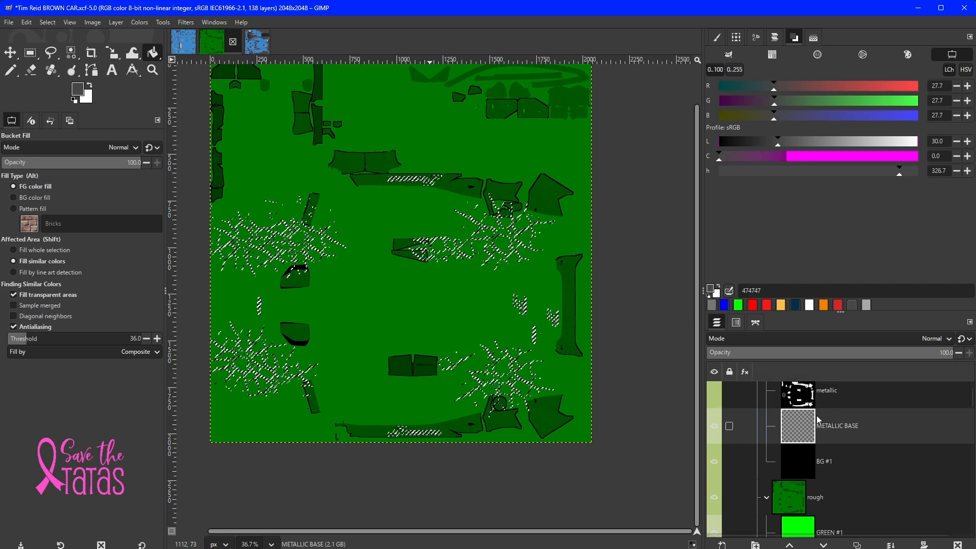
scroll(817, 422, down, 3)
scroll(804, 468, down, 1)
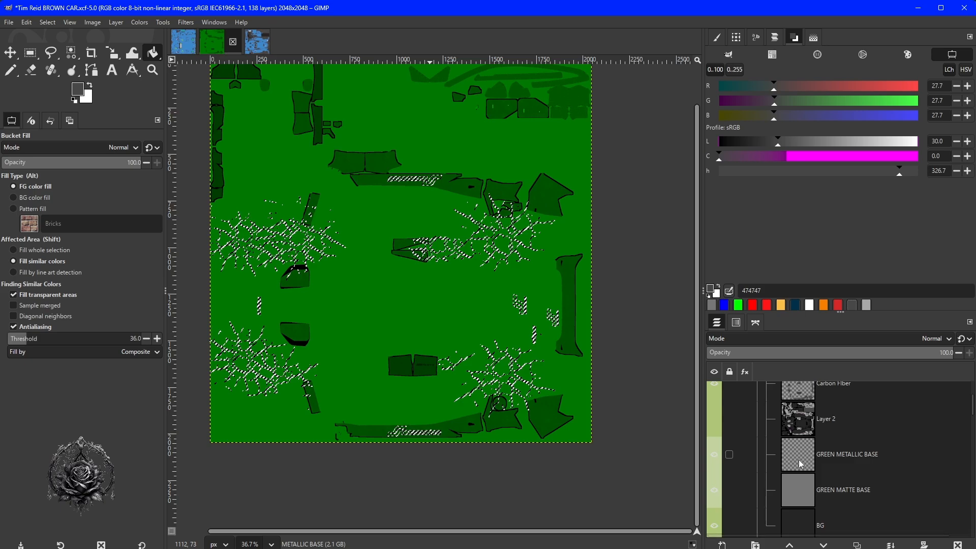
click(842, 461)
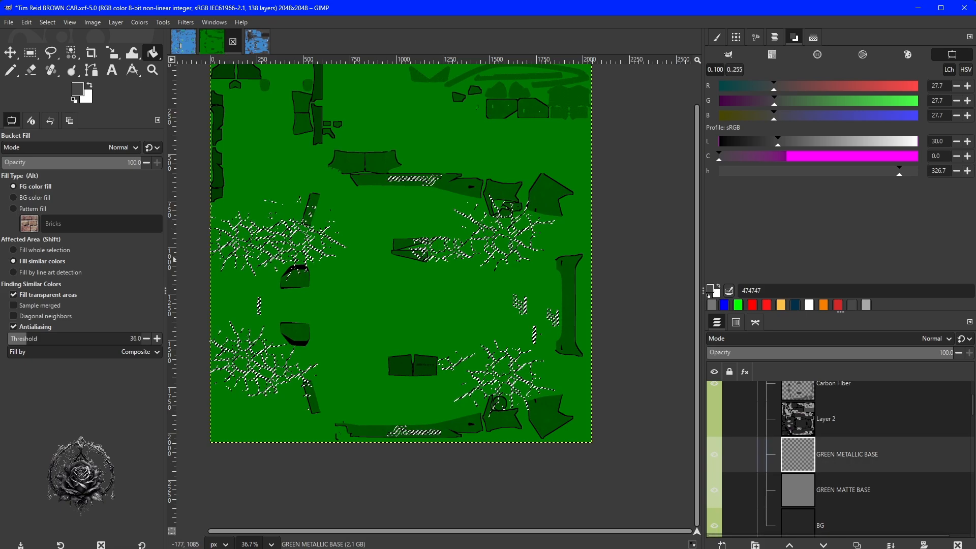
- Paint the selected logos and cracks on GREEN METALLIC BASE with the Pencil at size 435 and hardness 100
click(10, 69)
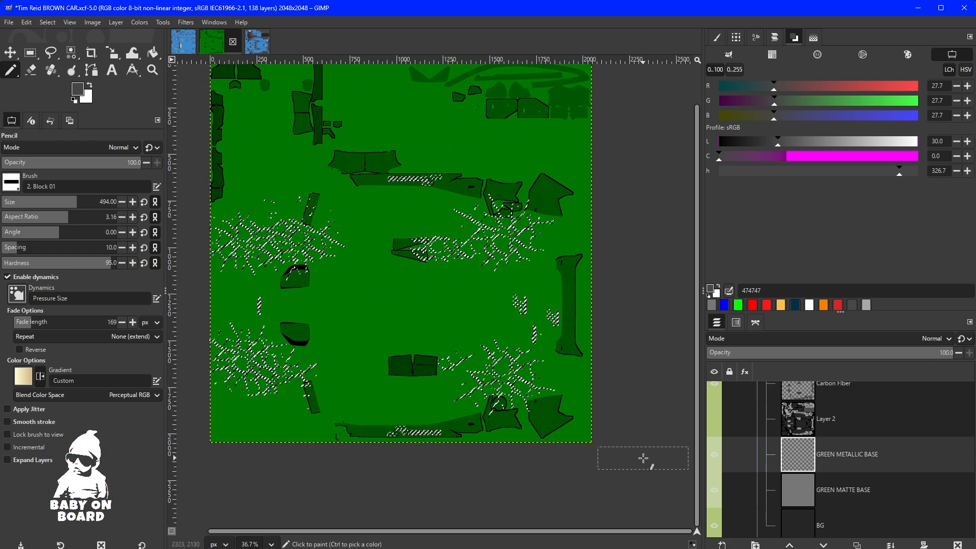
click(71, 203)
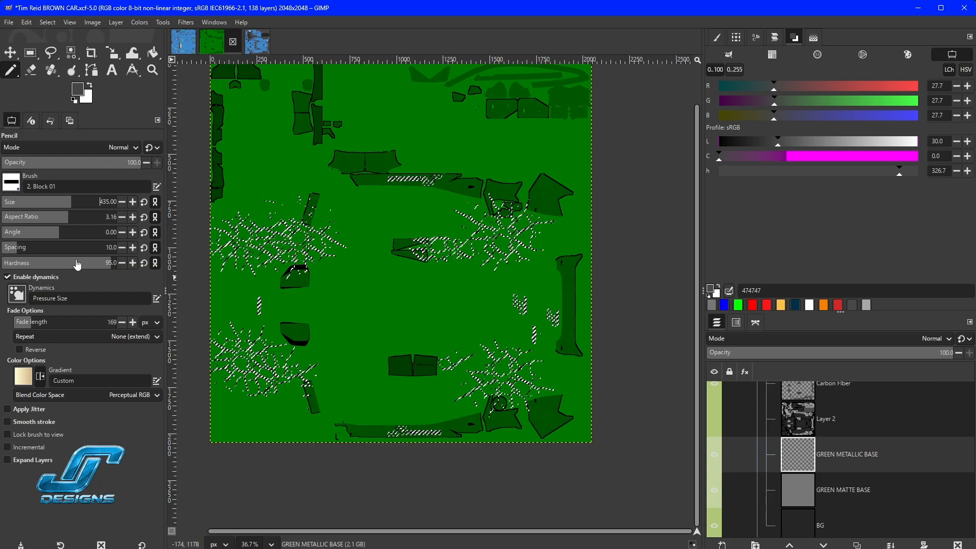
drag(82, 263, 120, 261)
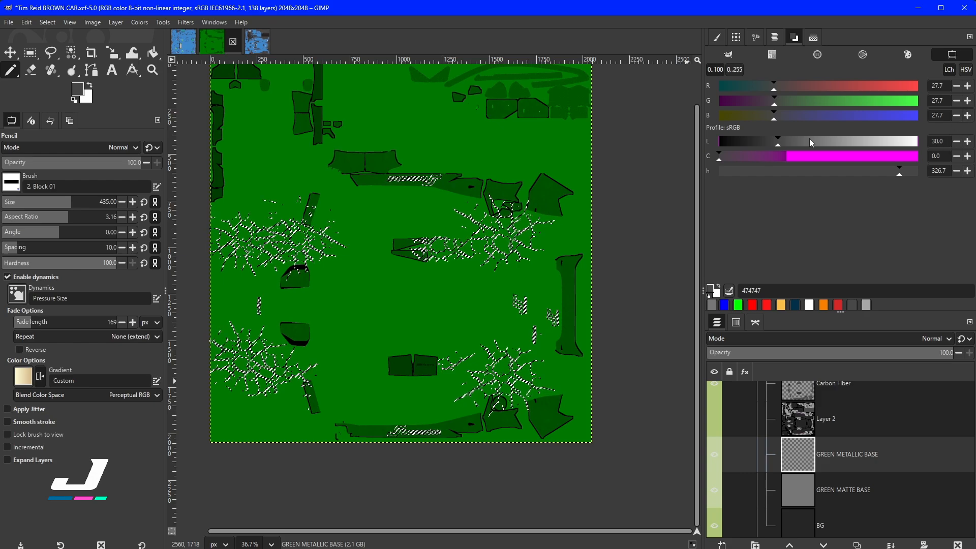
click(307, 184)
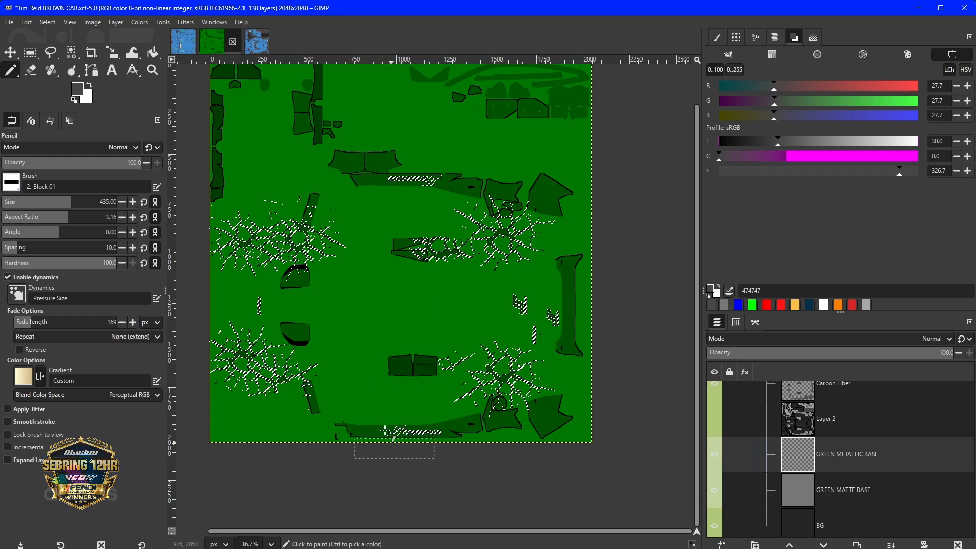
- Rename the METALLIC BASE layer in the metal group as RED METALLIC BASE
scroll(824, 474, up, 5)
click(824, 469)
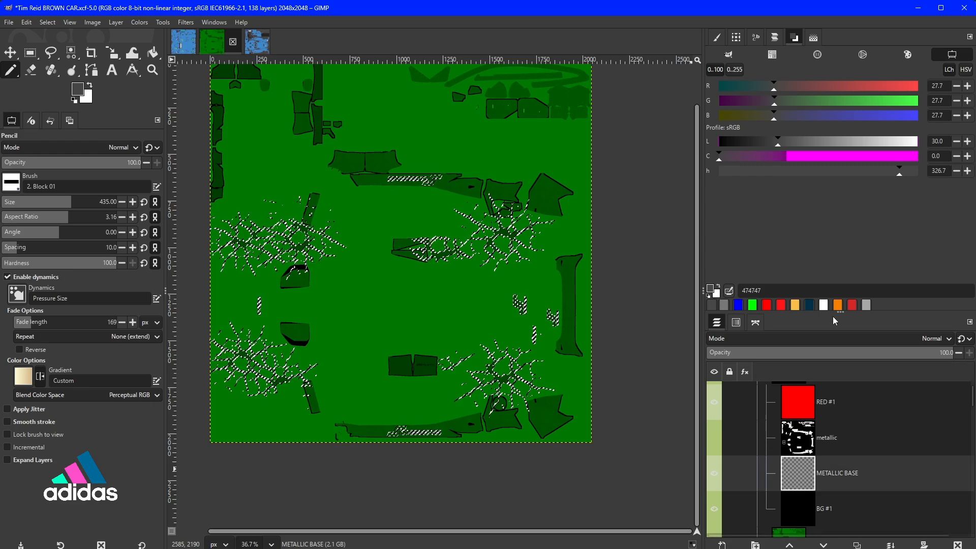
double_click(820, 473)
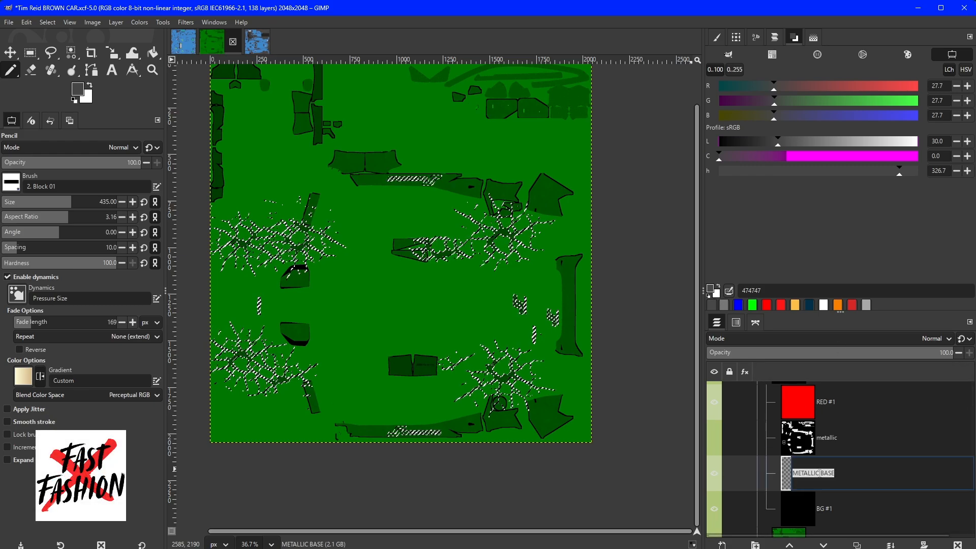
click(794, 472)
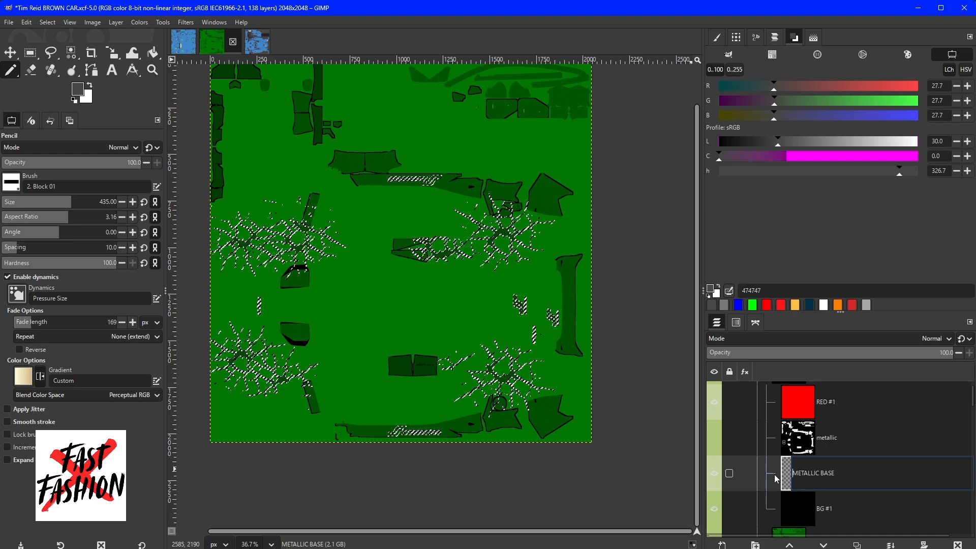
text(RED)
key(Return)
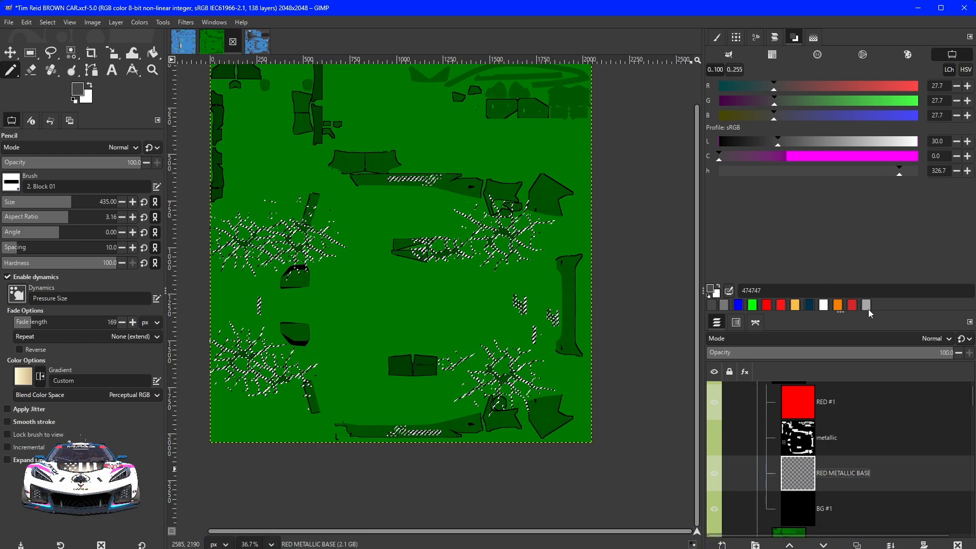
- Recheck the Metallic preset's values in the browser, and paint the selected logos and cracks on RED METALLIC BASE with colour a8a8a8
key(alt+Tab)
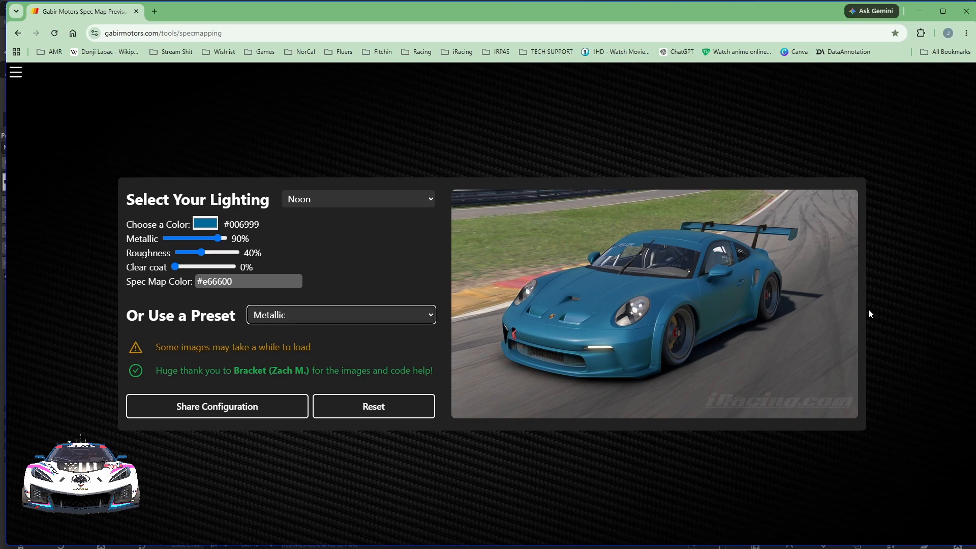
key(alt+Tab)
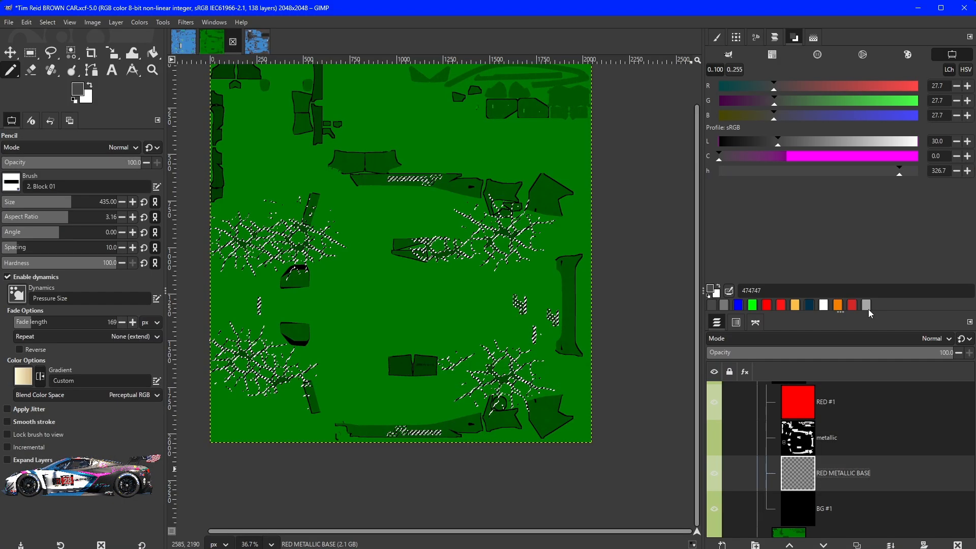
click(868, 309)
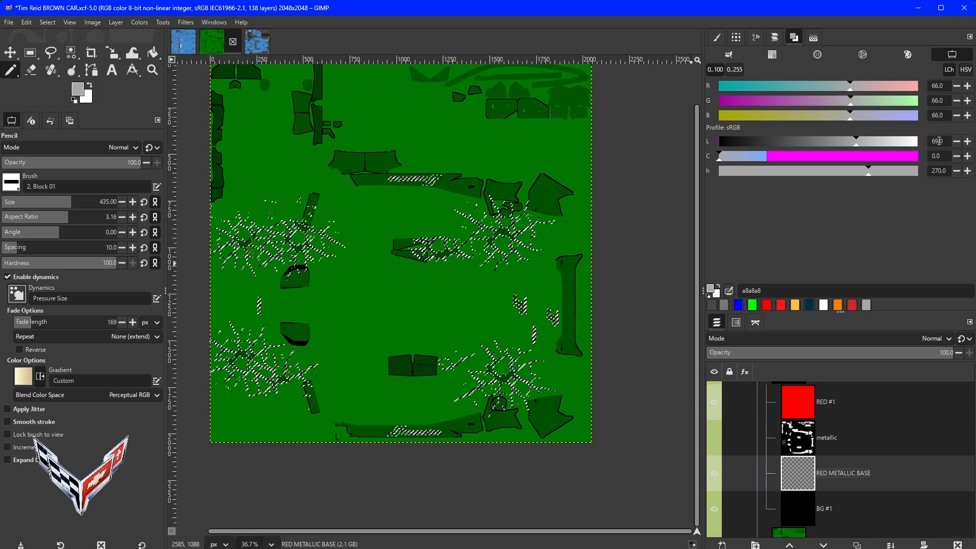
mouse_move(531, 224)
mouse_down()
mouse_move(508, 187)
mouse_move(490, 248)
mouse_move(434, 194)
mouse_up()
mouse_move(409, 156)
mouse_down()
mouse_move(306, 237)
mouse_move(323, 269)
mouse_move(245, 212)
mouse_move(237, 268)
mouse_up()
mouse_move(269, 334)
mouse_down()
mouse_move(239, 403)
mouse_move(284, 405)
mouse_move(295, 322)
mouse_move(300, 406)
mouse_up()
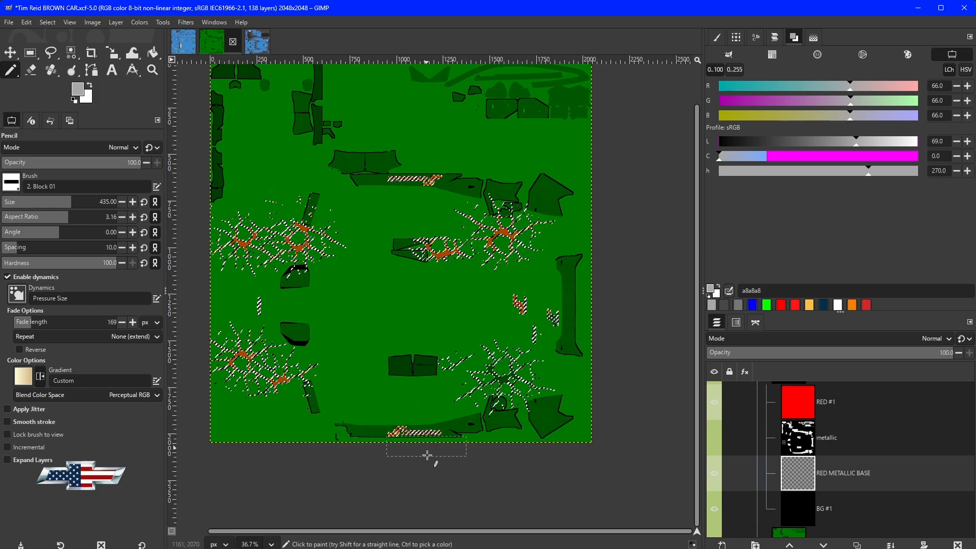
drag(470, 374, 529, 389)
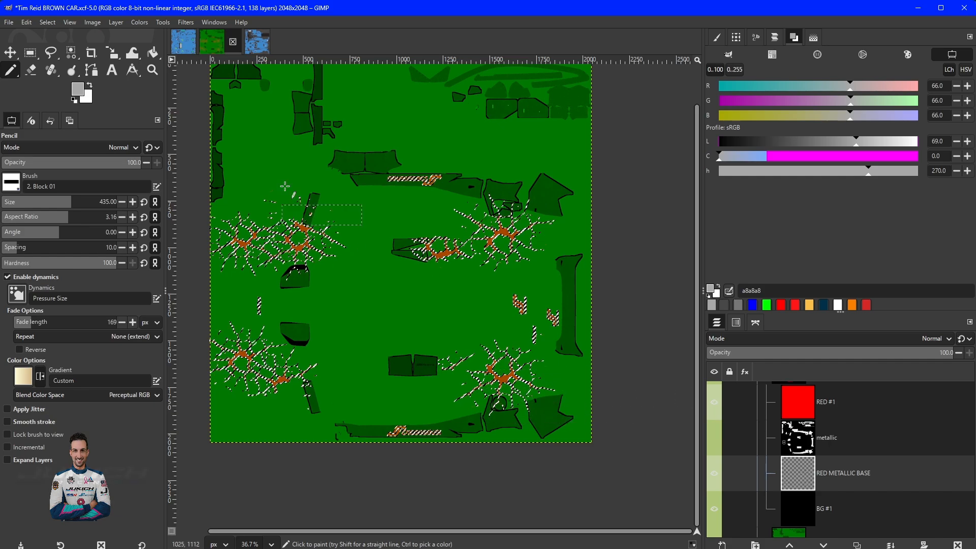
- Clear the canvas selection and re-export the spec map as a TGA to the bmwm4gt3 paint folder
click(48, 22)
click(58, 45)
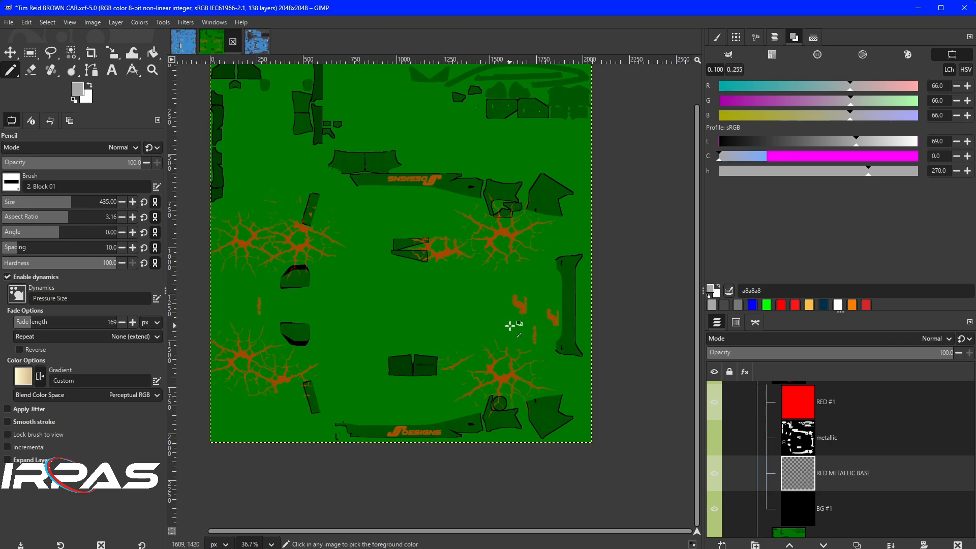
key(ctrl+e)
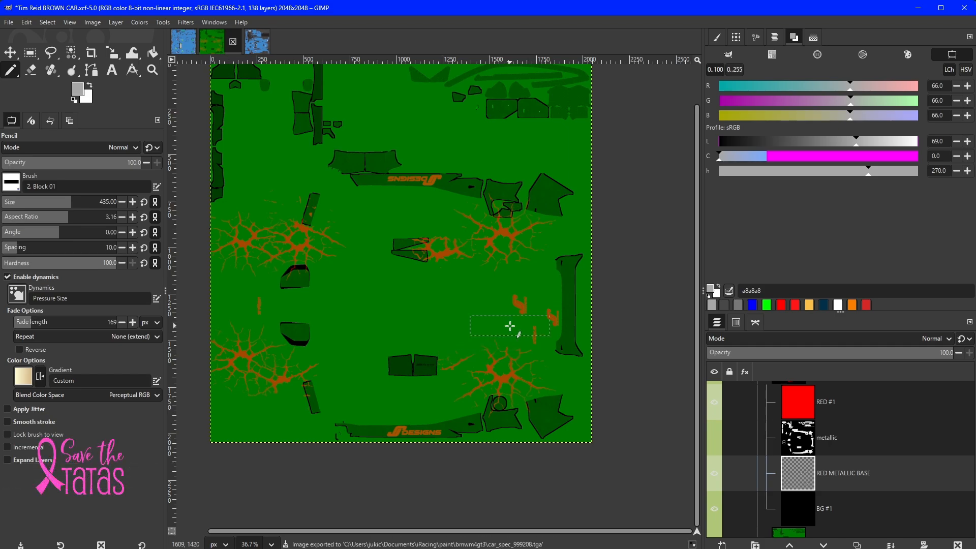
- Switch to the iRacing Paint Shop and examine the metallic cracks and logos on the hood, roof and both sides of the car
key(alt+Tab)
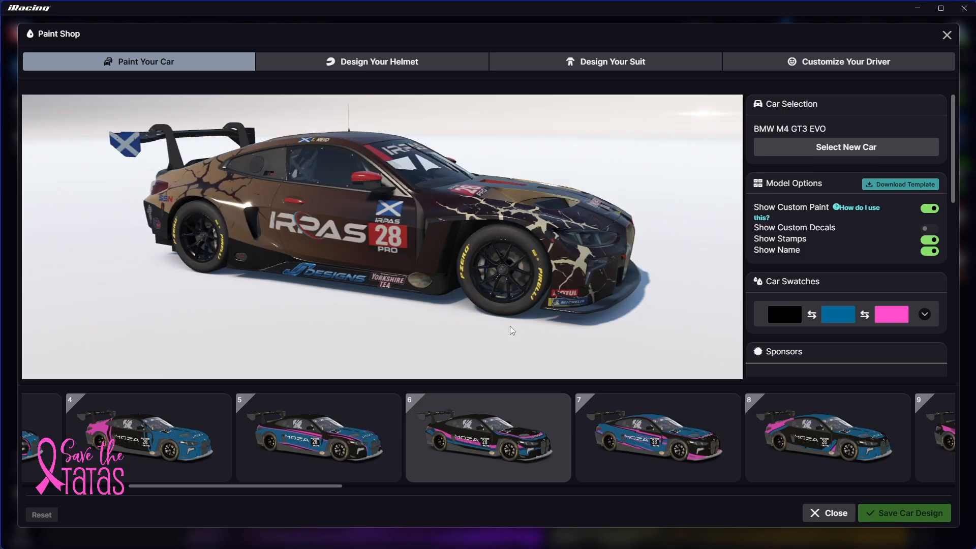
drag(548, 293, 368, 232)
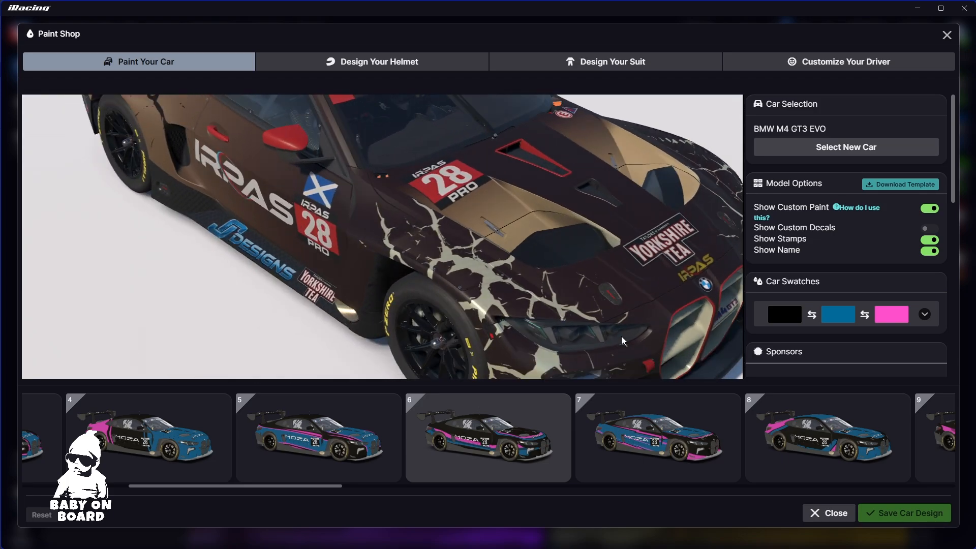
drag(623, 340, 631, 284)
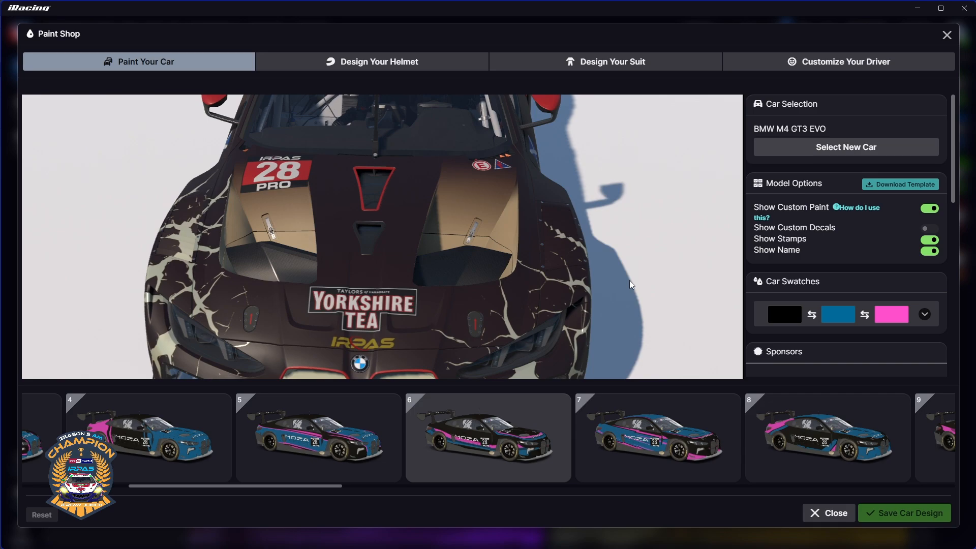
drag(630, 285, 394, 326)
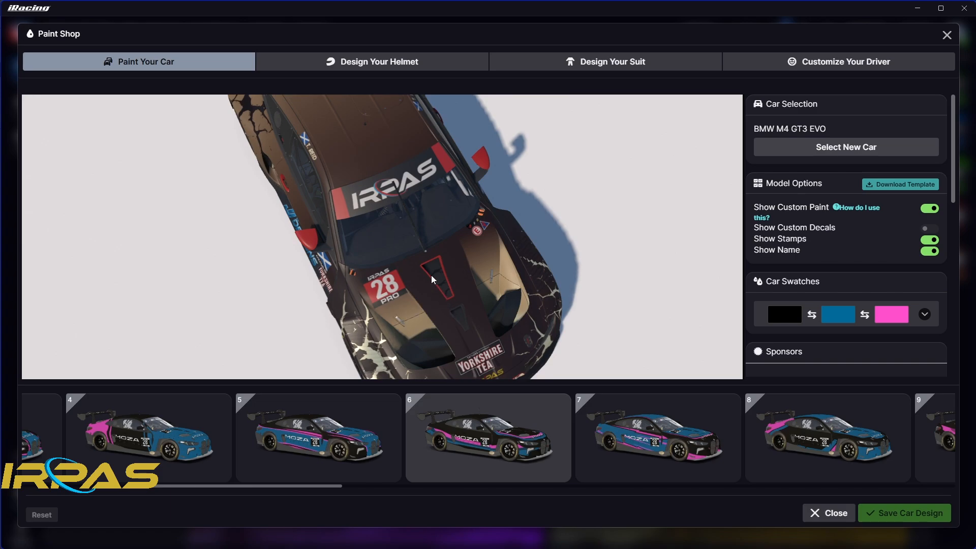
scroll(440, 277, up, 3)
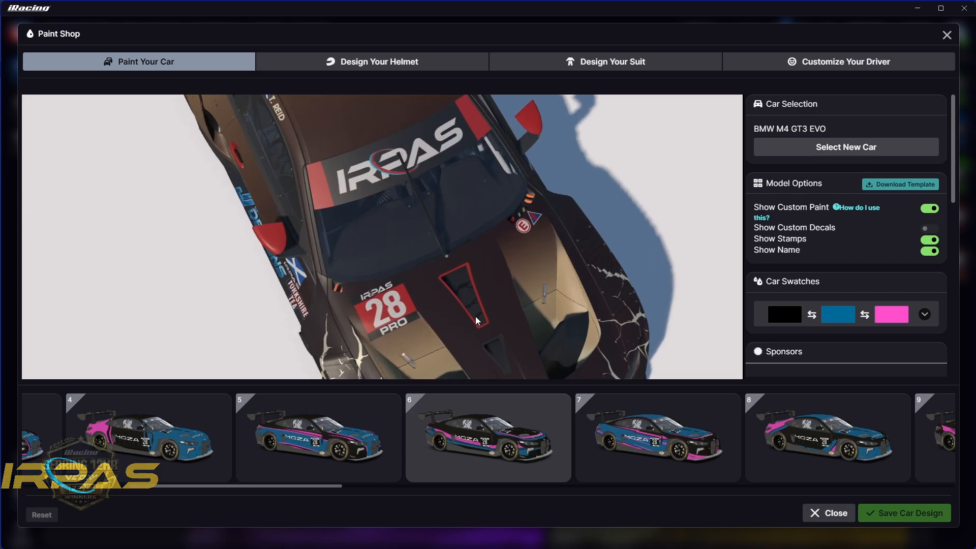
drag(483, 316, 518, 224)
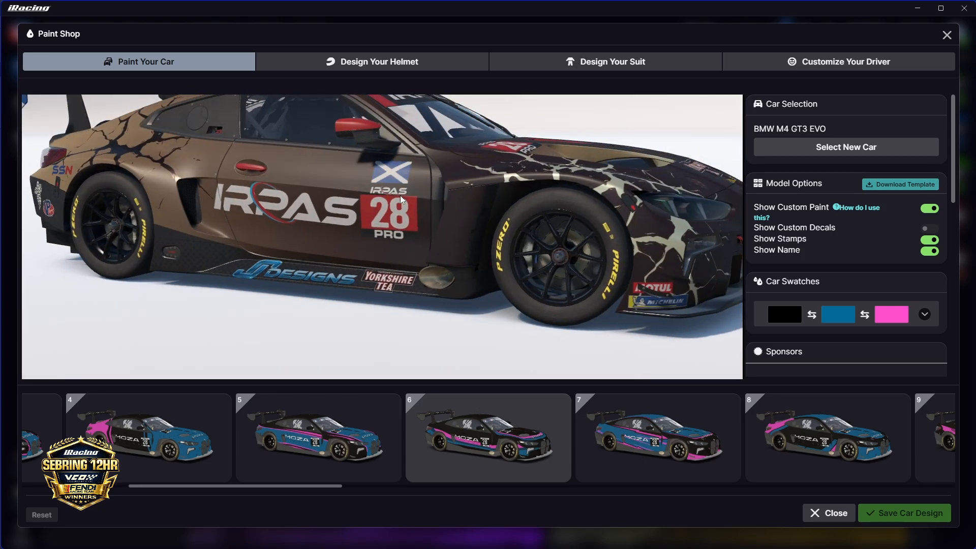
scroll(402, 200, down, 3)
drag(396, 243, 332, 281)
drag(347, 147, 582, 259)
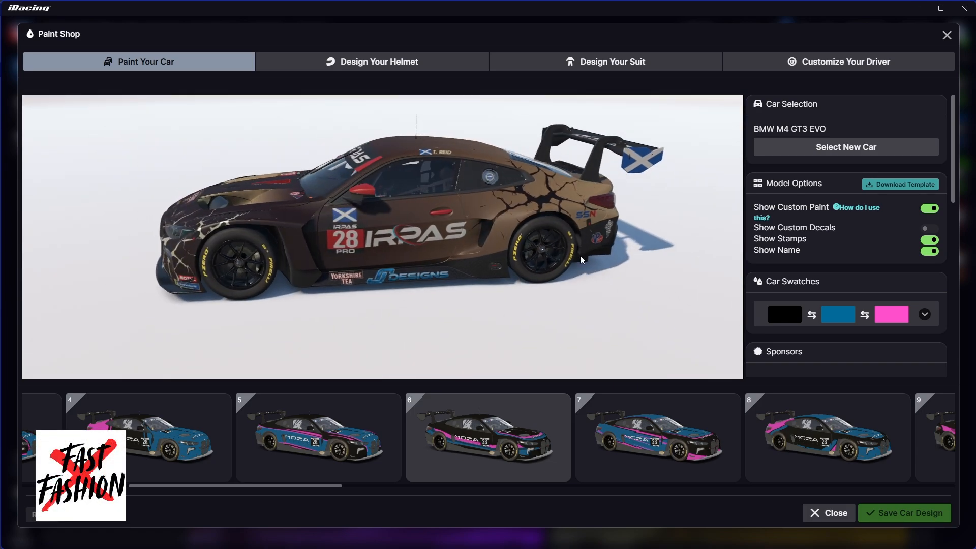
- Switch back to GIMP and hide the Custom Spec copy group so the livery shows
key(alt+Tab)
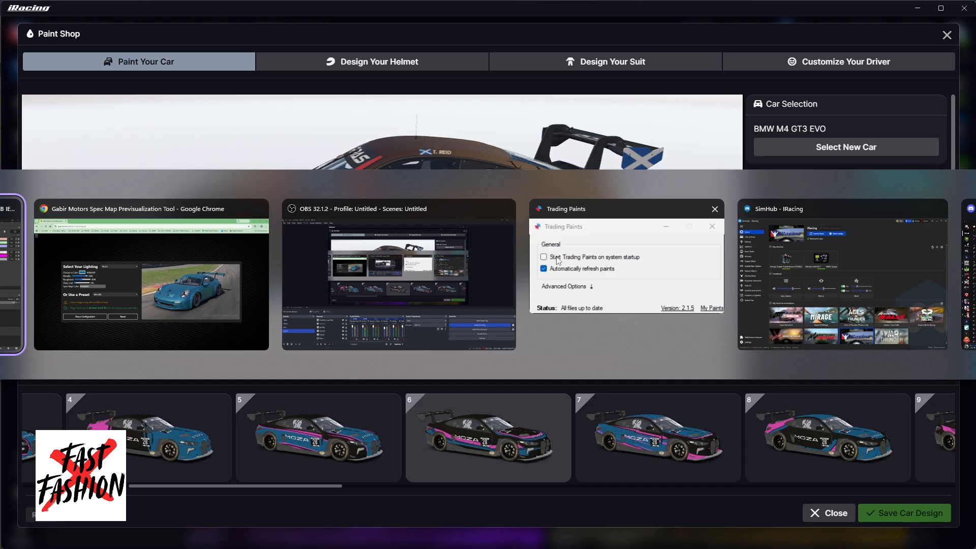
scroll(731, 396, up, 2)
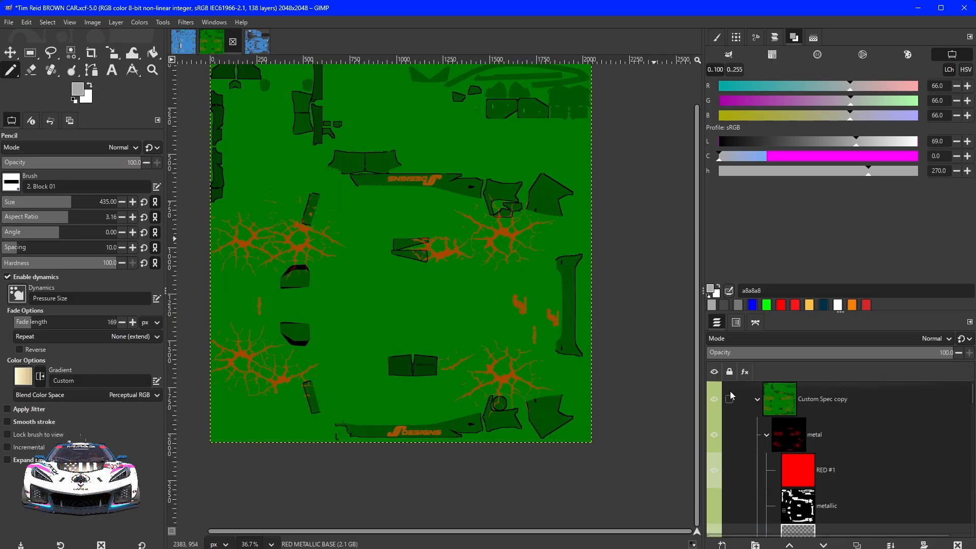
click(715, 400)
- Select Yorkshire Tea Logo Vector copies #2 and #1 together with the Car Mandatory layer
scroll(840, 438, down, 5)
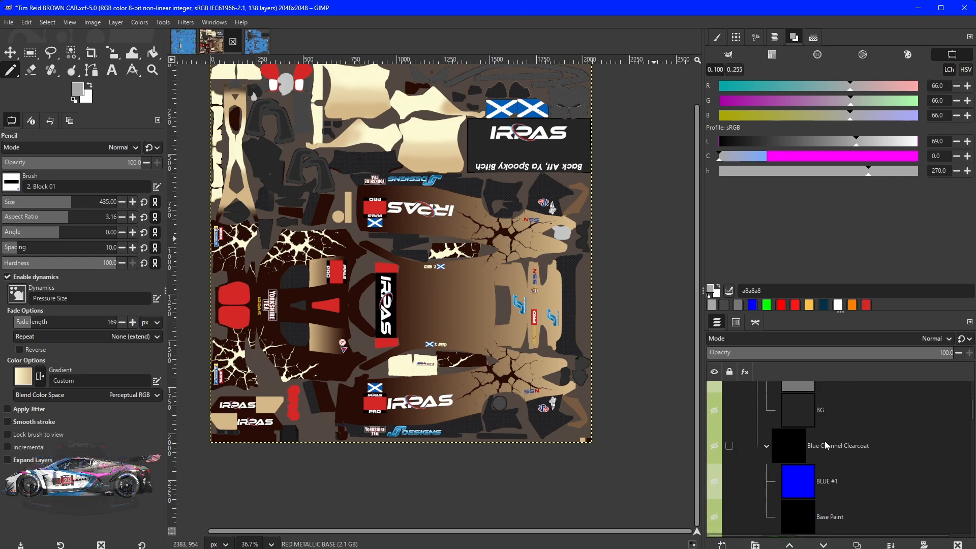
scroll(818, 447, down, 5)
scroll(819, 446, down, 4)
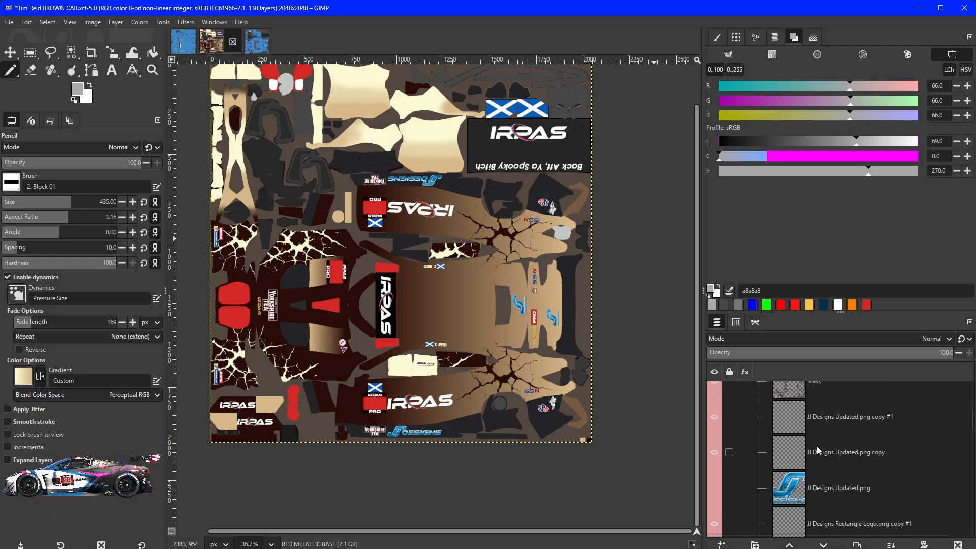
scroll(796, 426, down, 3)
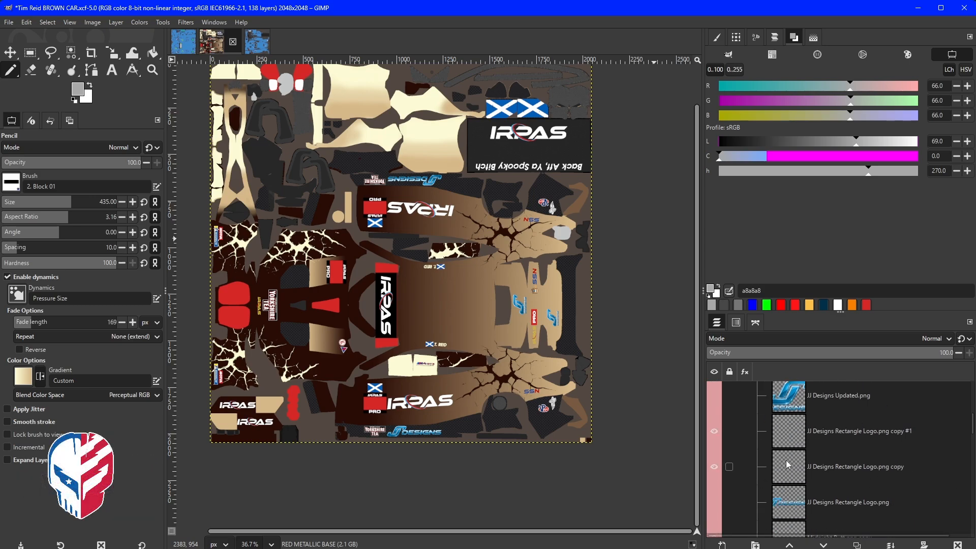
scroll(813, 448, down, 5)
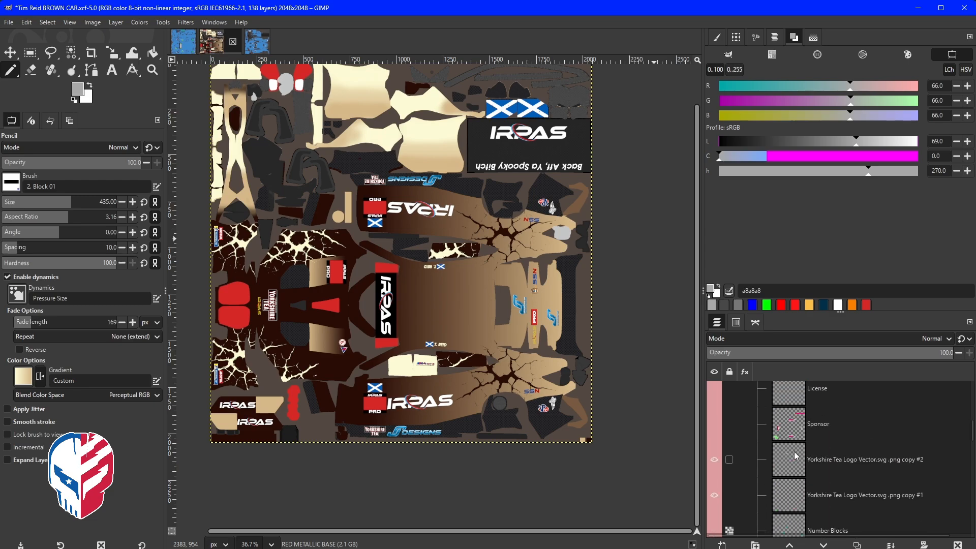
click(797, 427)
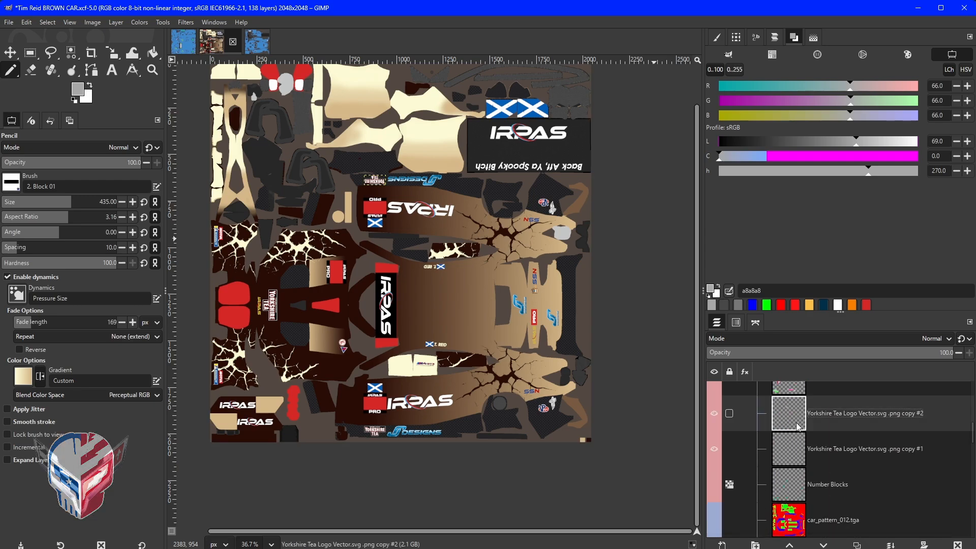
shift+click(796, 448)
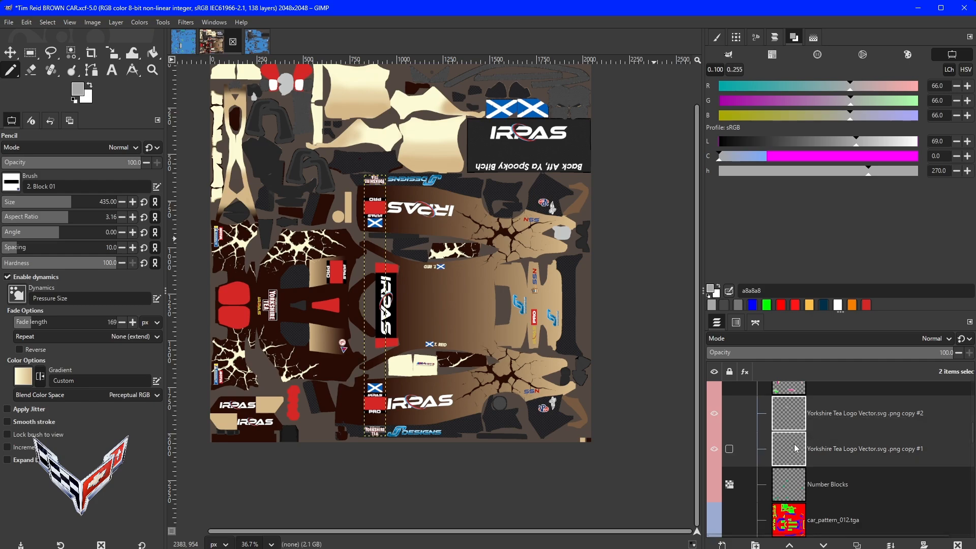
scroll(796, 448, down, 5)
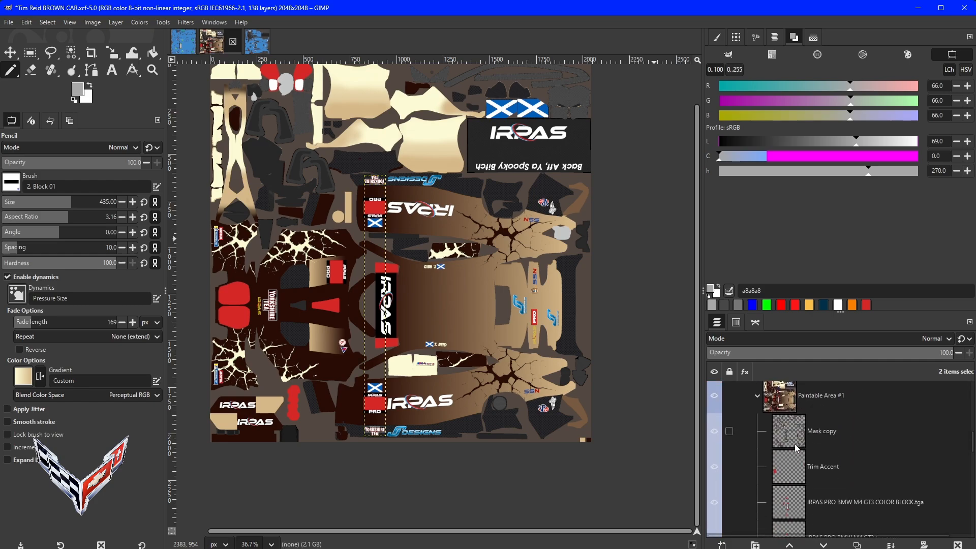
scroll(797, 449, up, 2)
ctrl+click(797, 460)
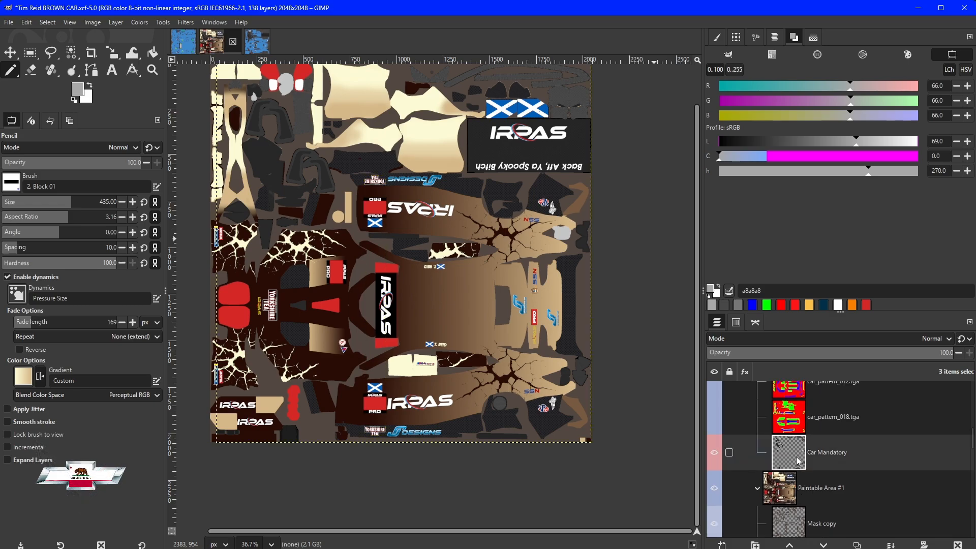
- Add IRPAS PRO BMW M4 GT3 COLOR BLOCK.tga and both M4 GT3 EVO.png copies to the layer selection
scroll(797, 460, up, 3)
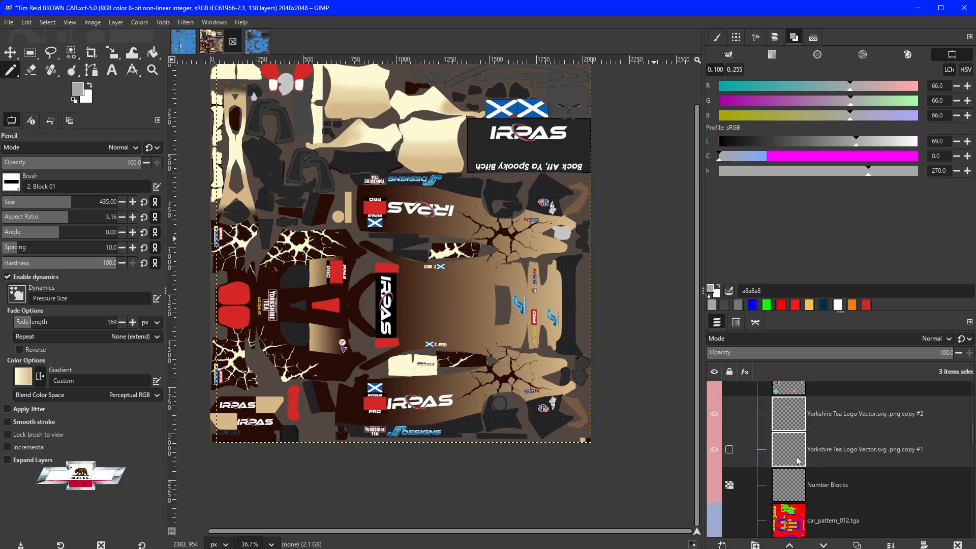
scroll(800, 459, up, 2)
scroll(800, 458, down, 5)
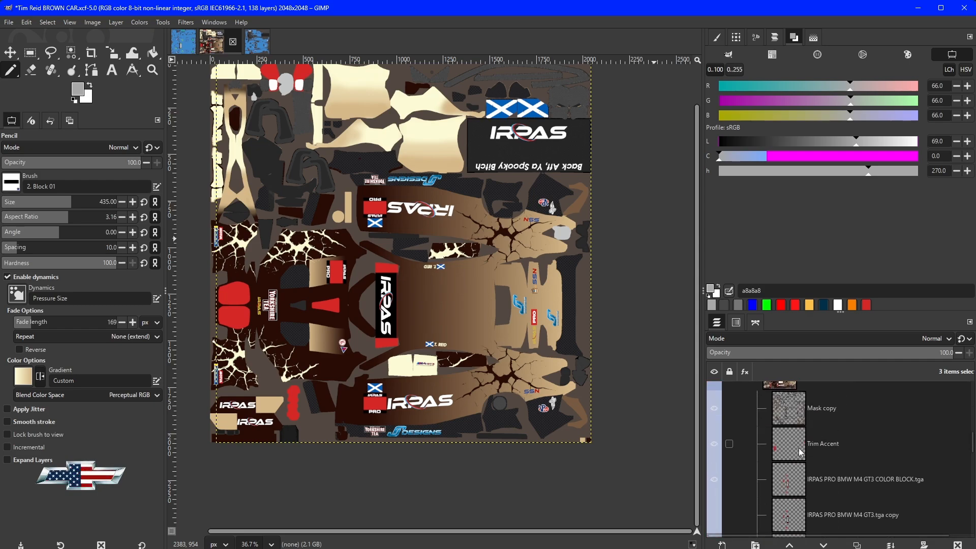
scroll(791, 449, down, 3)
ctrl+click(793, 420)
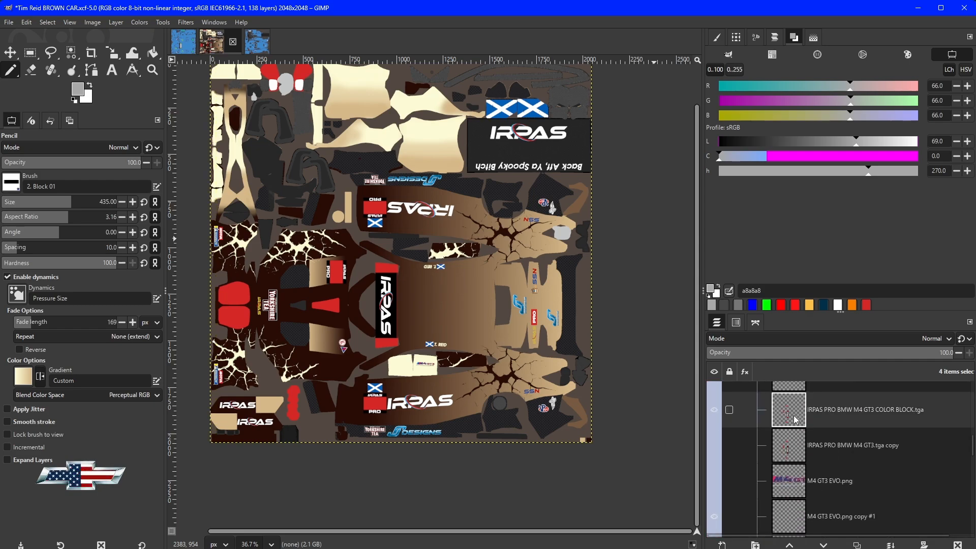
scroll(793, 420, down, 1)
scroll(793, 420, down, 1)
ctrl+click(788, 450)
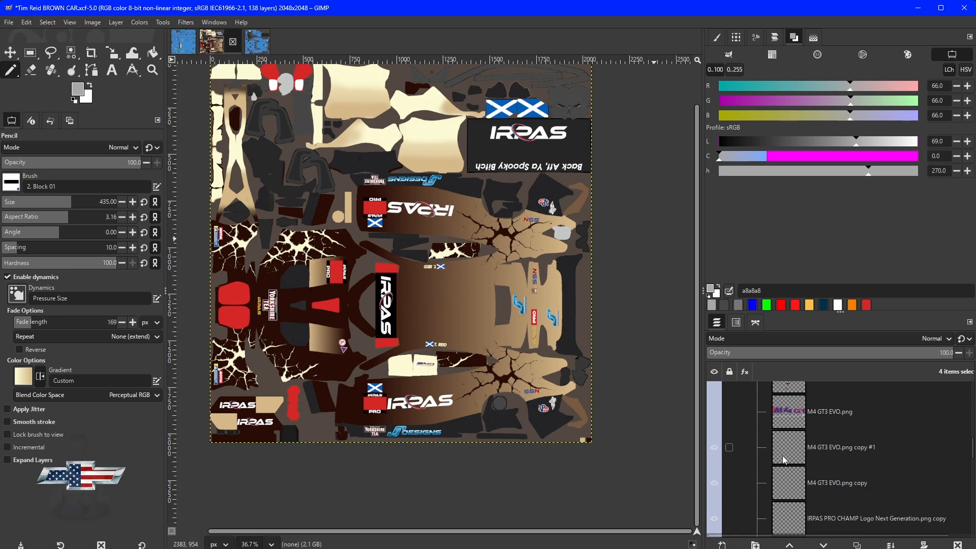
scroll(791, 479, down, 3)
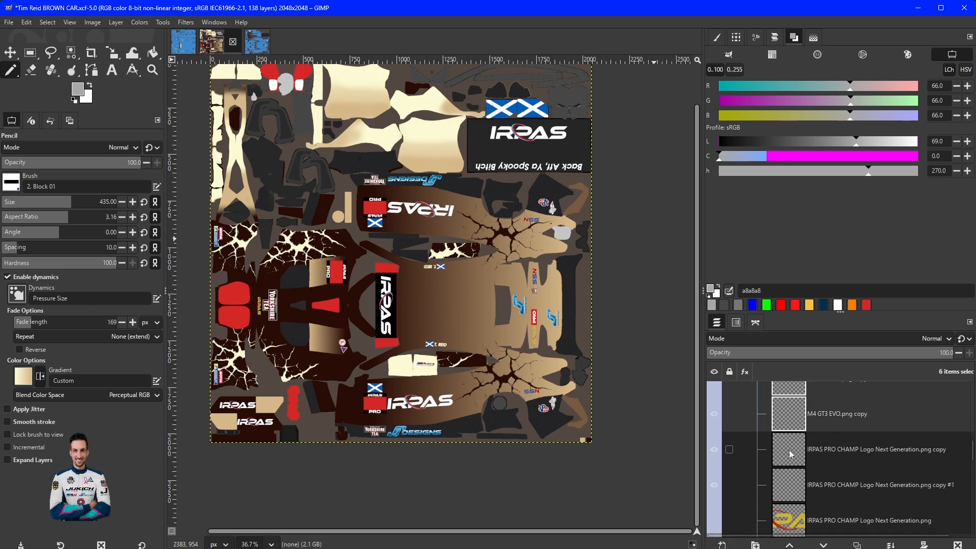
ctrl+click(791, 463)
- Extend the layer selection with the visible car decals, including Car_decal copy, and the visible "Back Aff" #1 text layer
scroll(791, 463, down, 5)
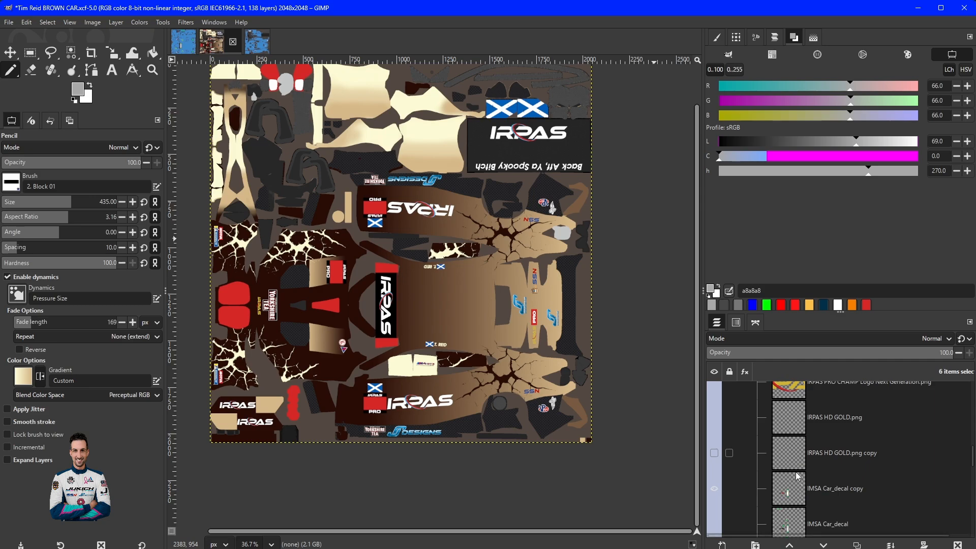
scroll(795, 454, down, 2)
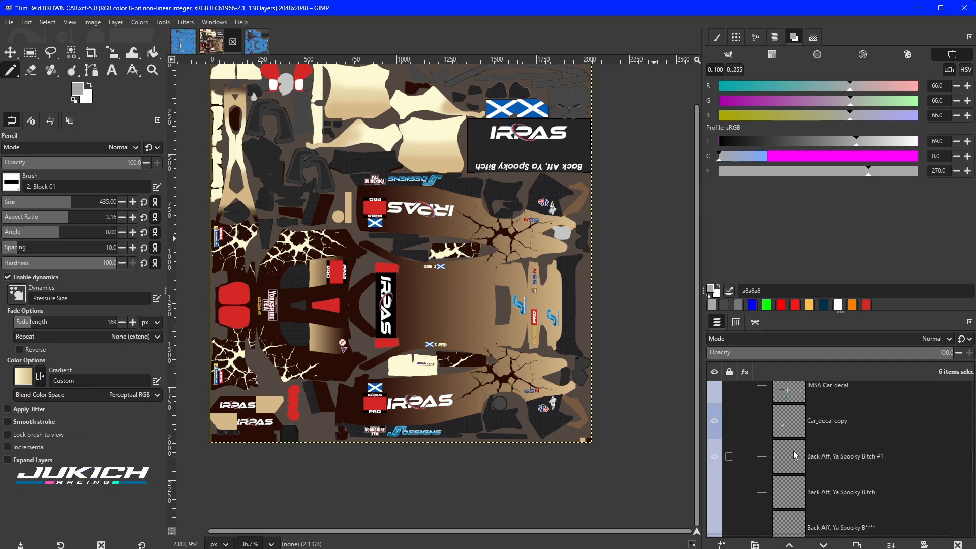
ctrl+click(794, 453)
scroll(795, 451, down, 2)
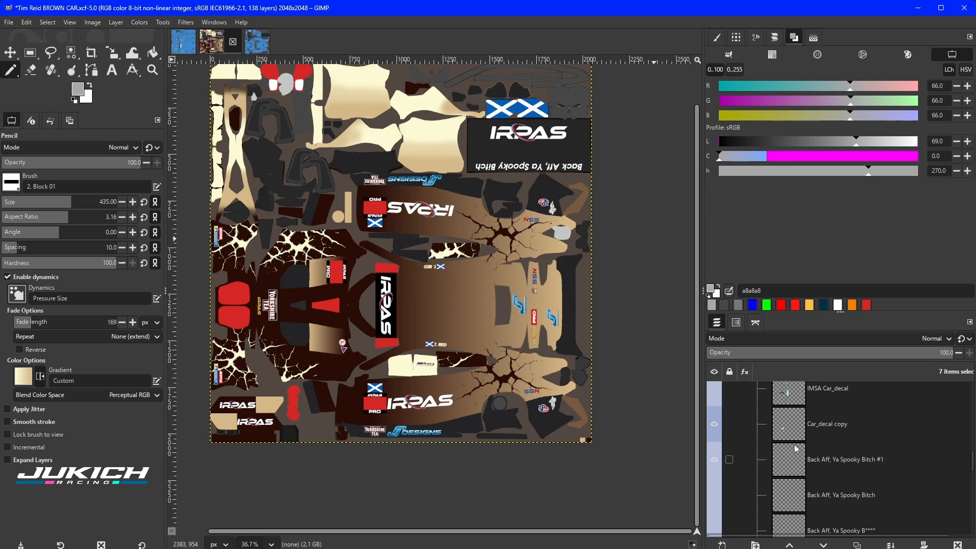
ctrl+click(794, 429)
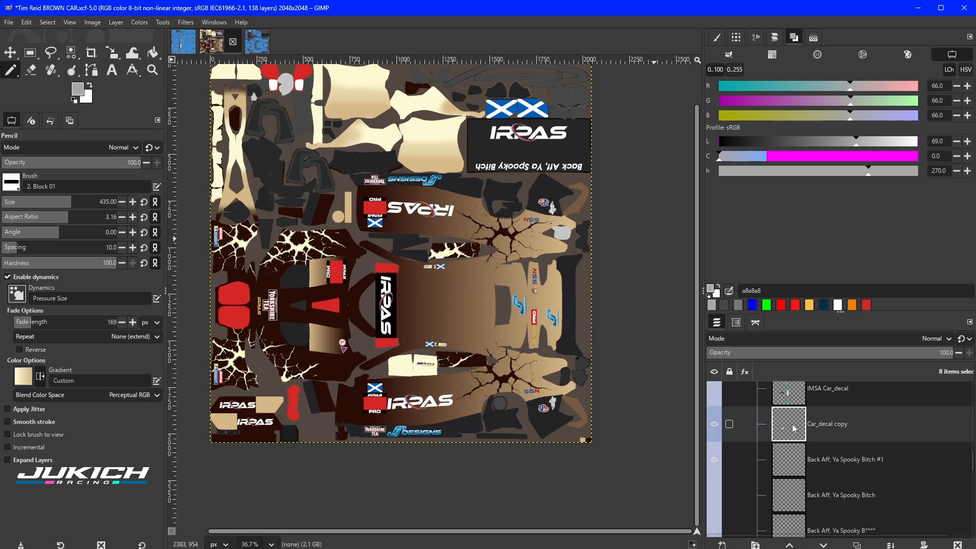
ctrl+click(789, 468)
- Add Flag_of_Scotland.png copies #3 and #2 and IRPAS LOGO Next Generation.png copy #2 to the layer selection
scroll(787, 466, down, 5)
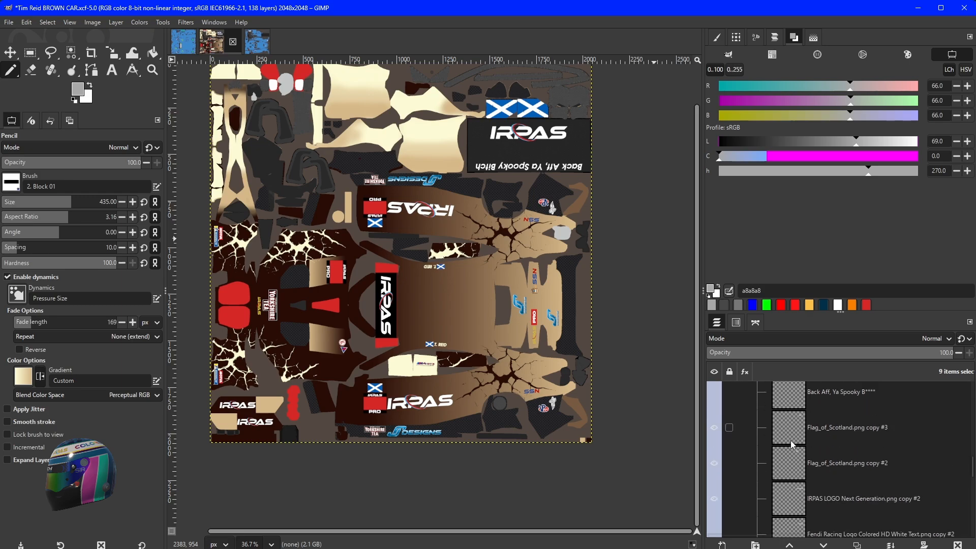
ctrl+click(791, 444)
ctrl+click(789, 464)
ctrl+click(785, 495)
scroll(787, 498, down, 1)
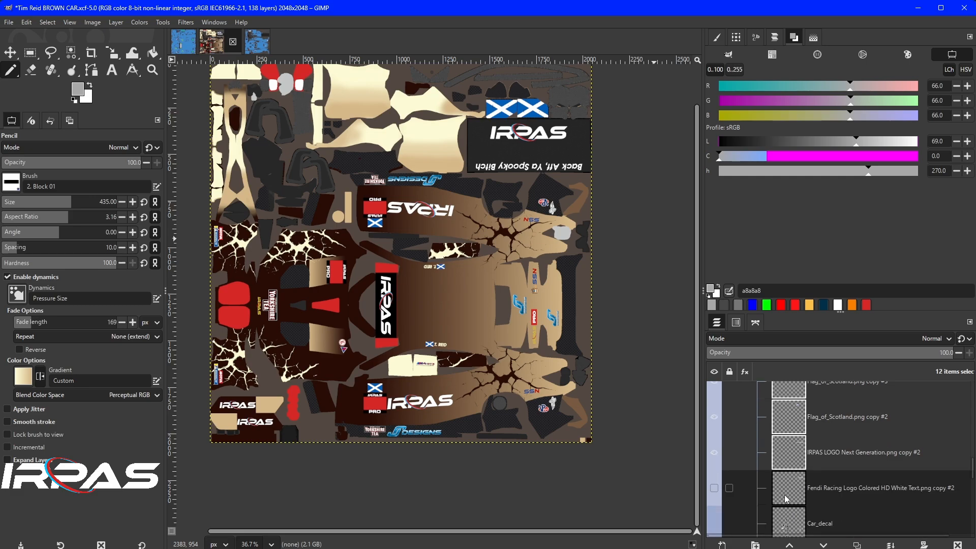
scroll(786, 486, up, 3)
scroll(789, 487, down, 2)
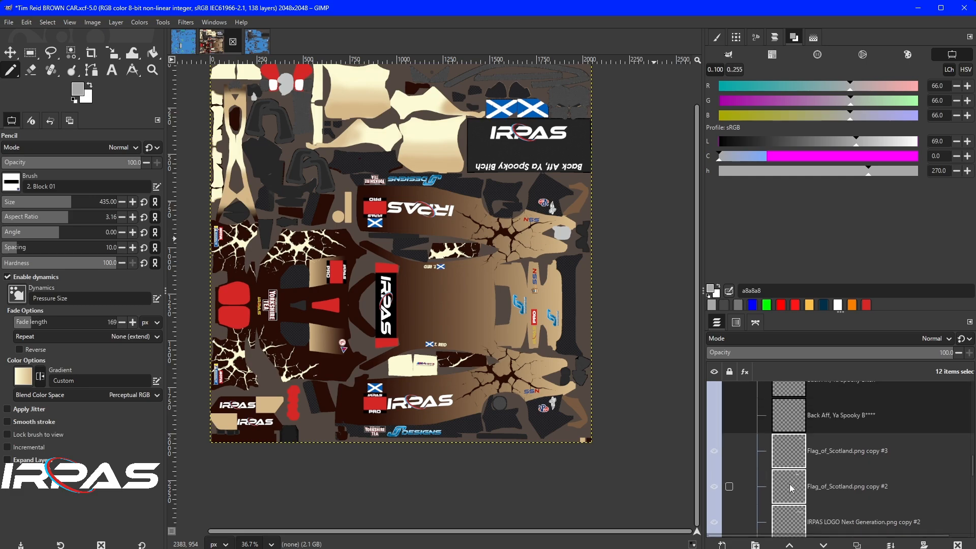
- Add the car_688058.tga copy #3 and Carbon Fiber layers to the layer selection
scroll(791, 483, down, 3)
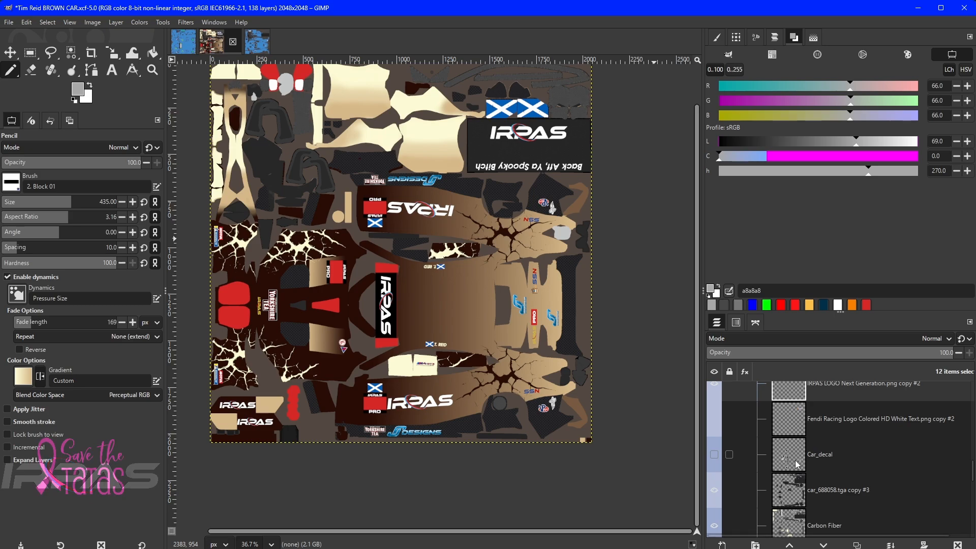
scroll(791, 476, down, 2)
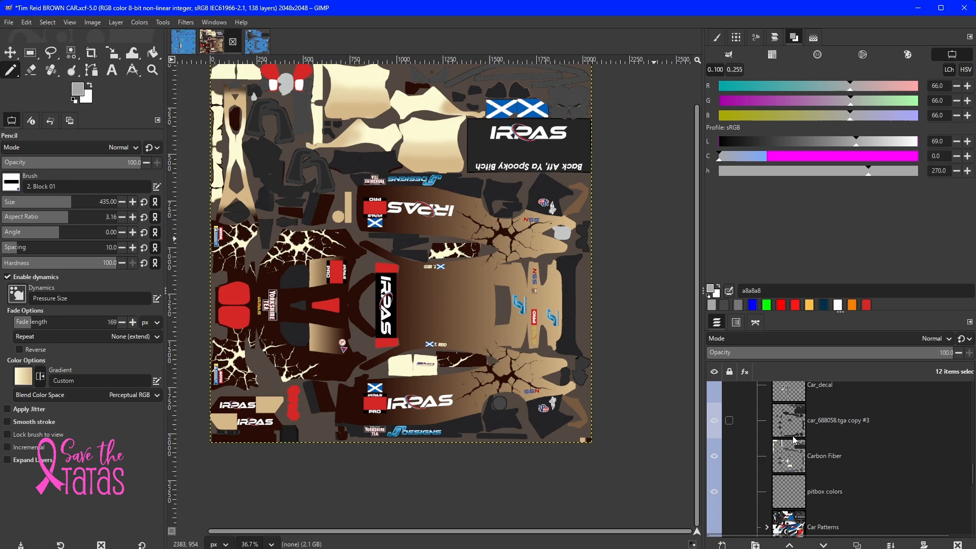
scroll(793, 461, down, 1)
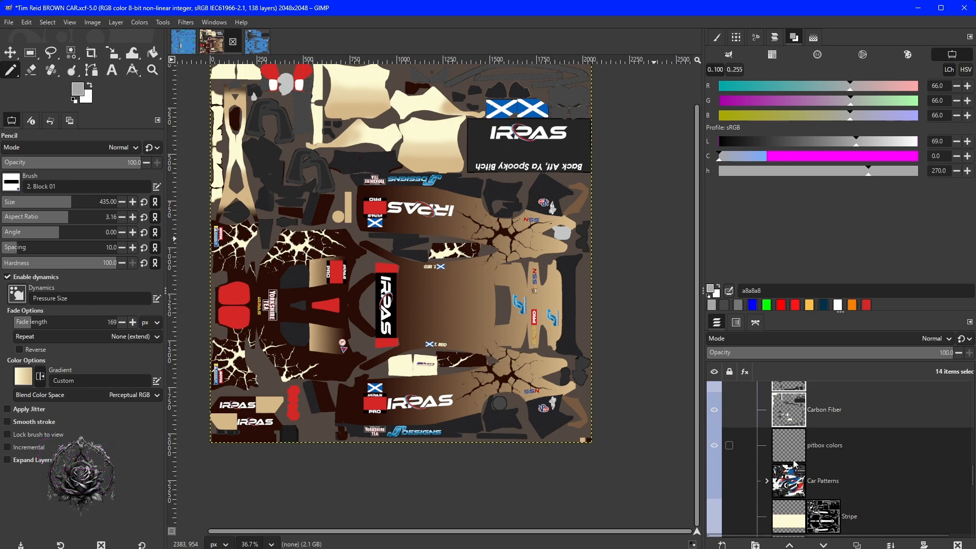
- Add the Season 7 PRO Champ copy, x3, both driver-name layers and Flag_of_Scotland.png copy #5 to the layer selection
scroll(786, 441, down, 3)
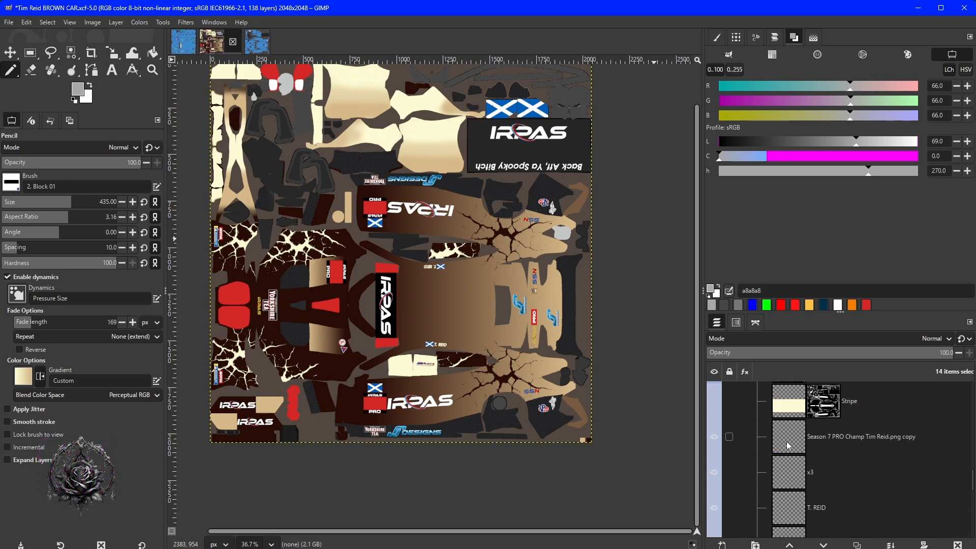
scroll(791, 465, down, 1)
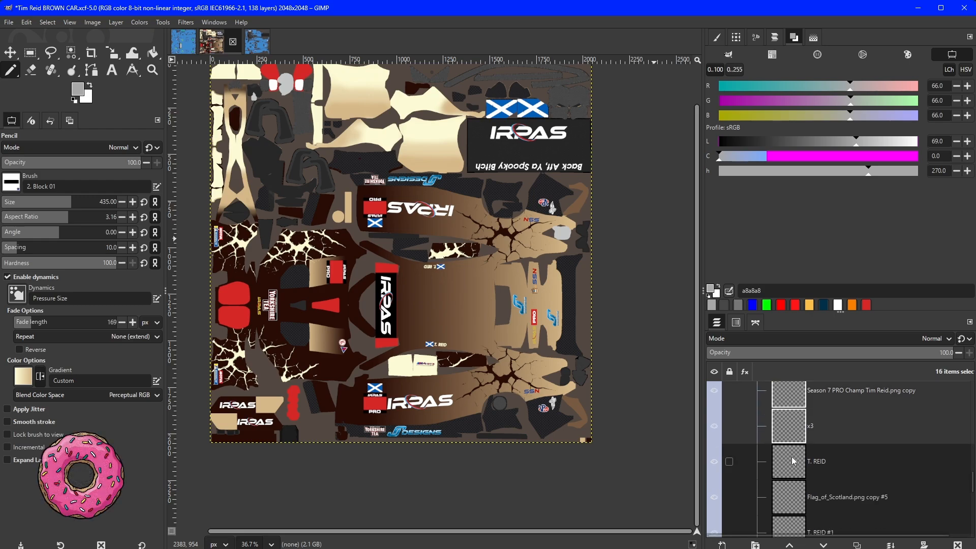
scroll(800, 494, down, 2)
ctrl+click(794, 472)
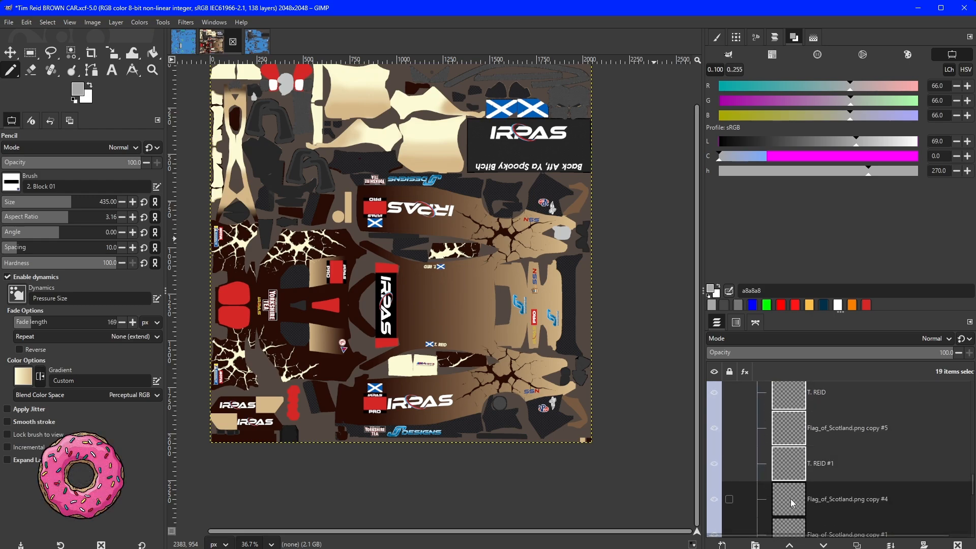
- Add Flag_of_Scotland.png copy #4, copy #1 and copy, plus the Yorkshire Tea Logo Vector copy, to the layer selection
ctrl+click(791, 498)
scroll(791, 497, down, 2)
ctrl+click(789, 464)
ctrl+click(788, 499)
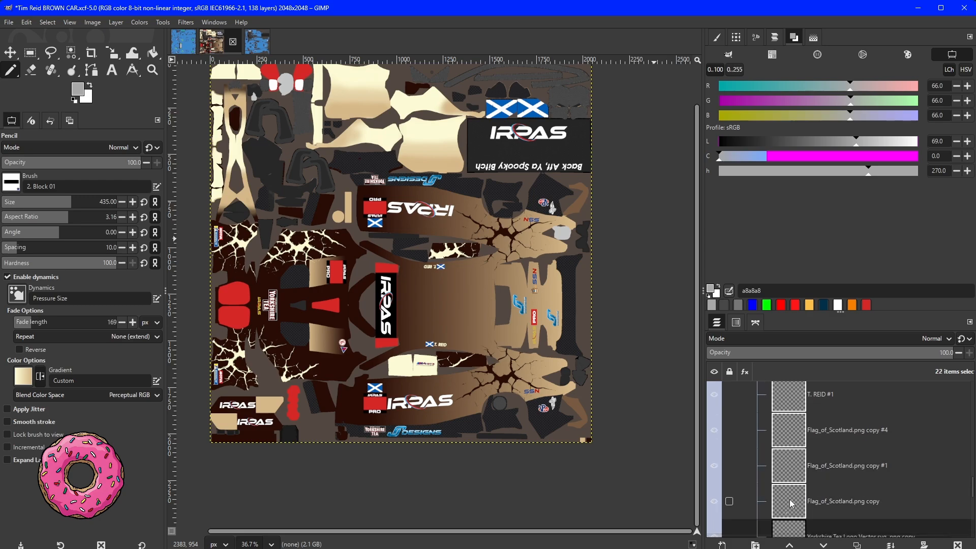
scroll(789, 499, down, 2)
ctrl+click(788, 469)
scroll(787, 472, down, 1)
scroll(787, 472, down, 1)
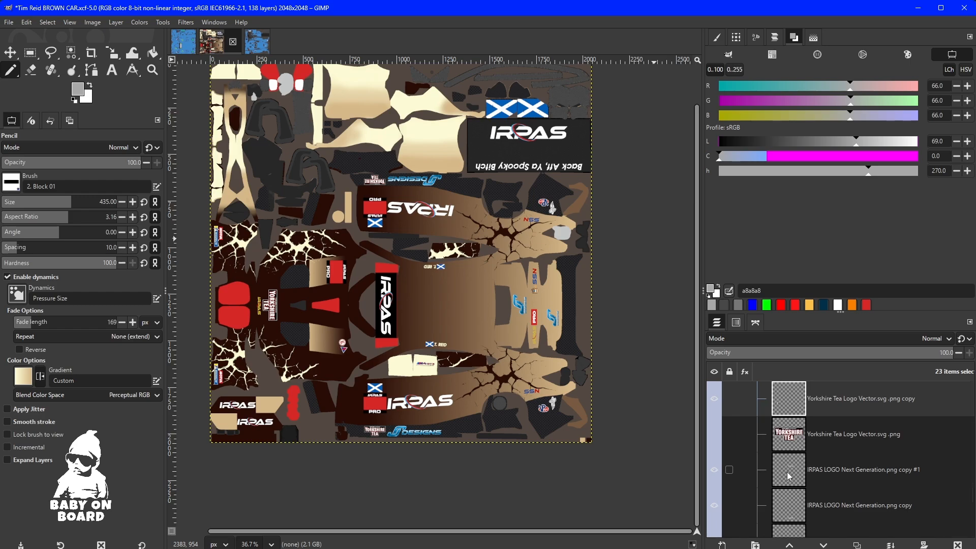
- Add IRPAS LOGO Next Generation.png copy #1, copy, copy #4 and copy #3 to the layer selection
ctrl+click(787, 472)
ctrl+click(789, 505)
scroll(790, 495, down, 4)
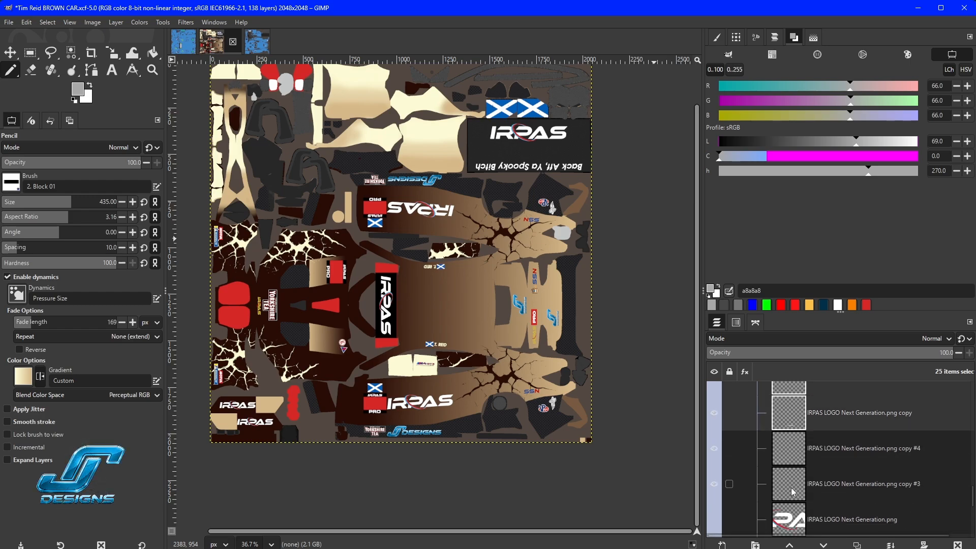
ctrl+click(792, 461)
ctrl+click(792, 477)
scroll(793, 477, down, 3)
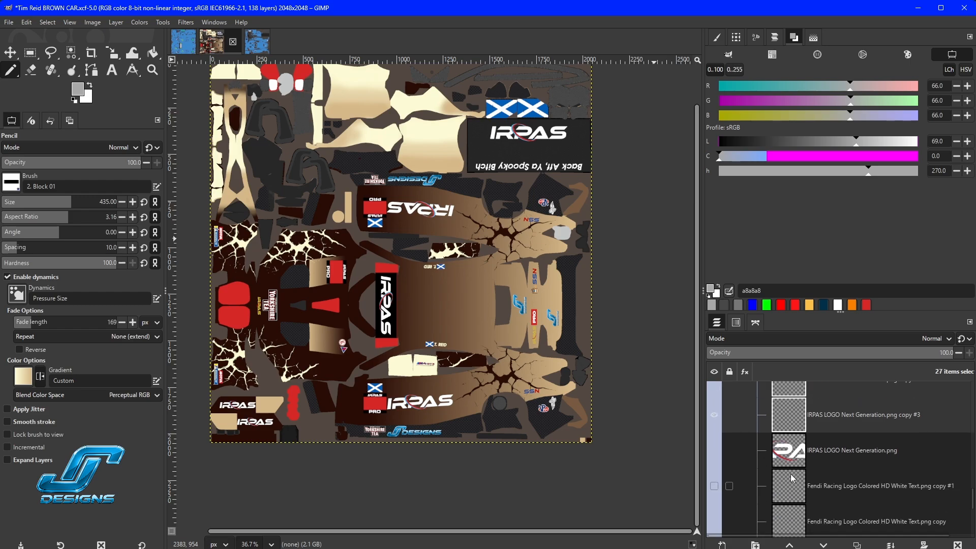
- Add ssn.png copies #5, #4 and #3 to the layer selection, leaving out the hidden Fendi Racing and original ssn.png layers
scroll(791, 475, down, 5)
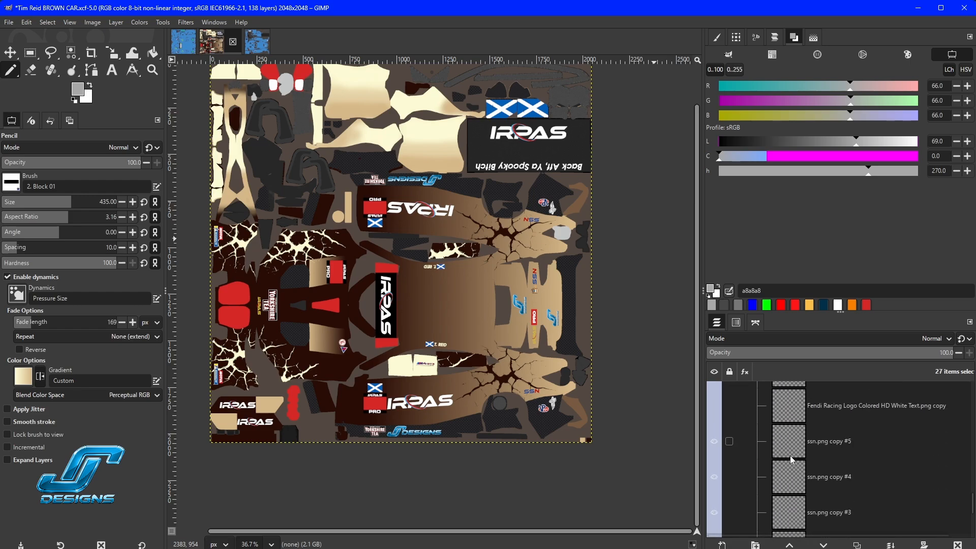
ctrl+click(791, 456)
ctrl+click(790, 473)
ctrl+click(786, 508)
scroll(785, 505, down, 2)
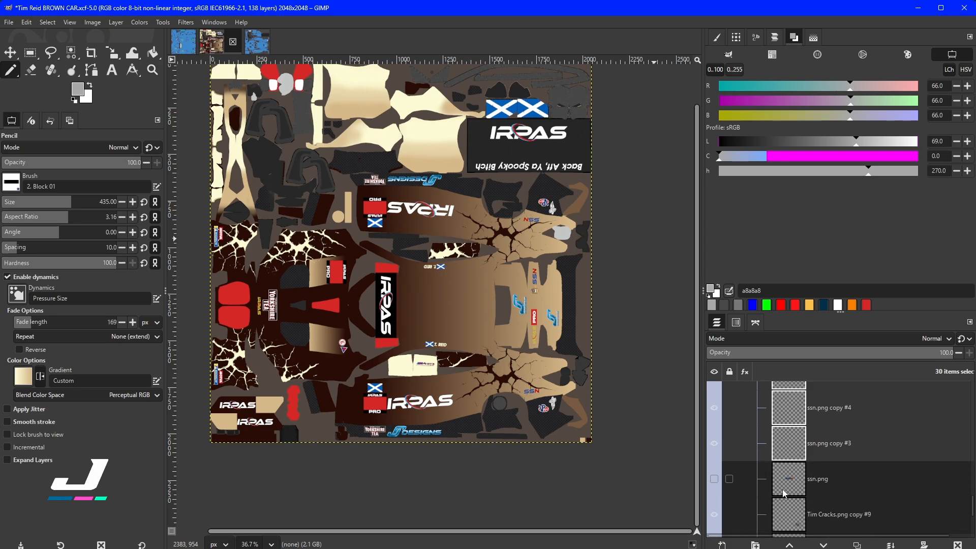
scroll(784, 492, down, 1)
scroll(789, 442, down, 1)
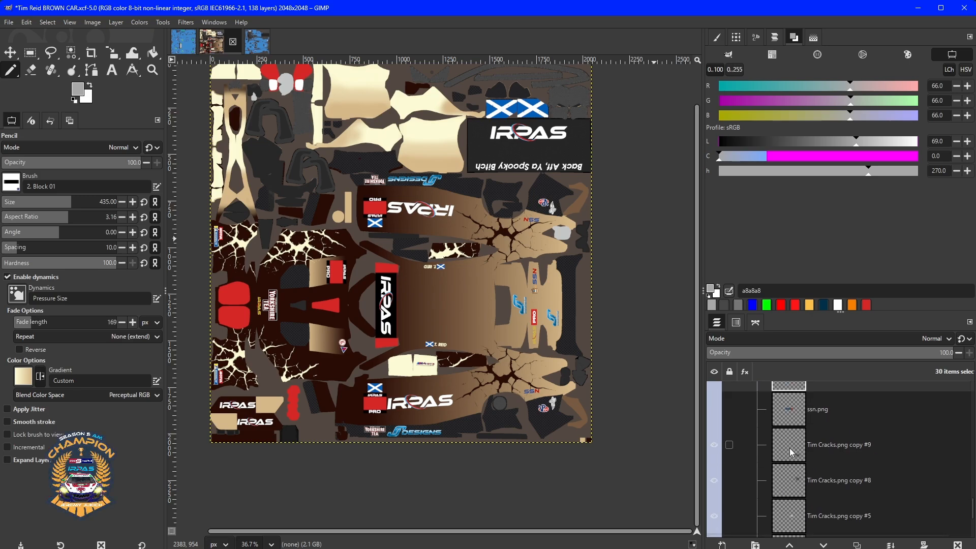
- Add the visible crack image layer copies #9, #8, #5, #10 and #6 to the layer selection
ctrl+click(789, 446)
ctrl+click(797, 481)
scroll(798, 486, down, 2)
ctrl+click(796, 468)
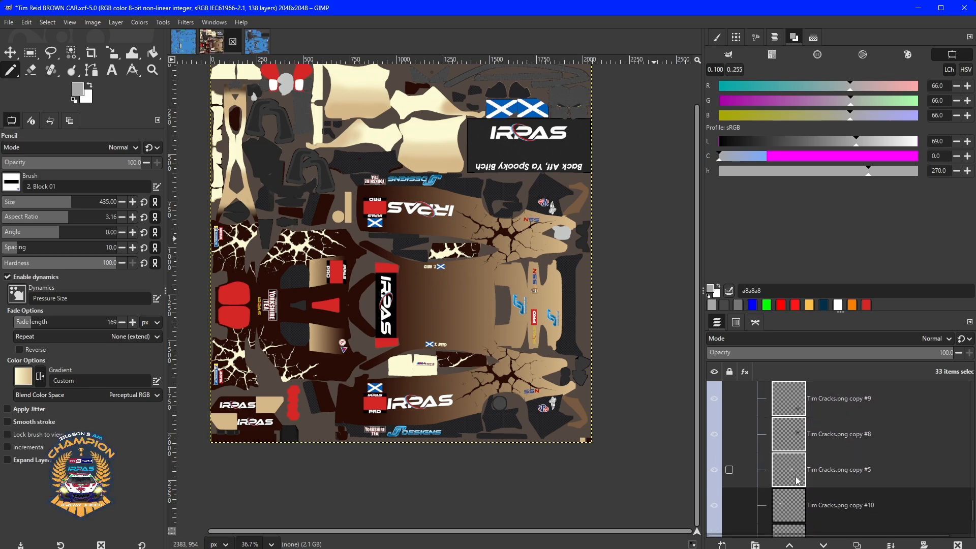
ctrl+click(798, 504)
scroll(799, 504, down, 1)
ctrl+click(797, 497)
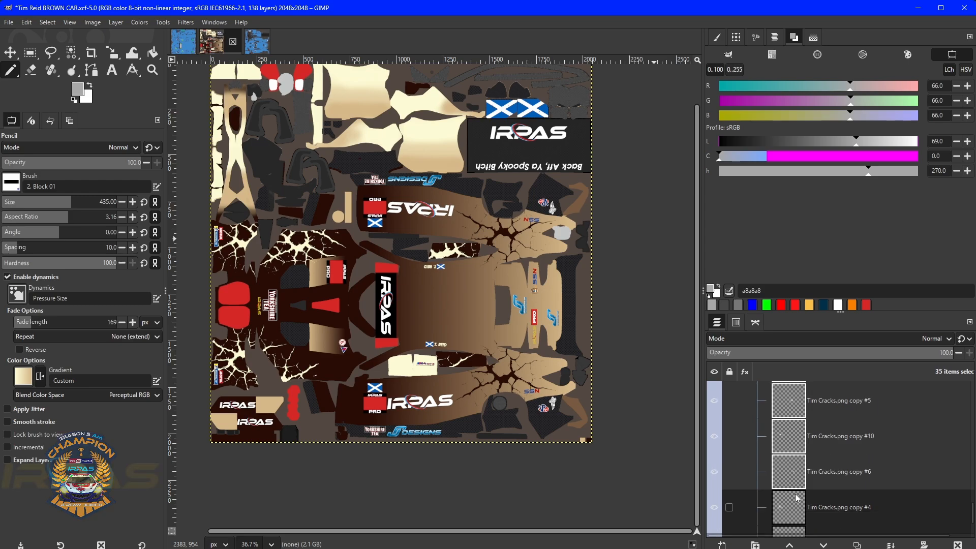
- Add crack image layer copies #4, #2, #11, #3 and #1 to the layer selection, leaving out the hidden copy #7
scroll(797, 497, down, 1)
ctrl+click(797, 491)
ctrl+click(796, 519)
scroll(796, 519, down, 1)
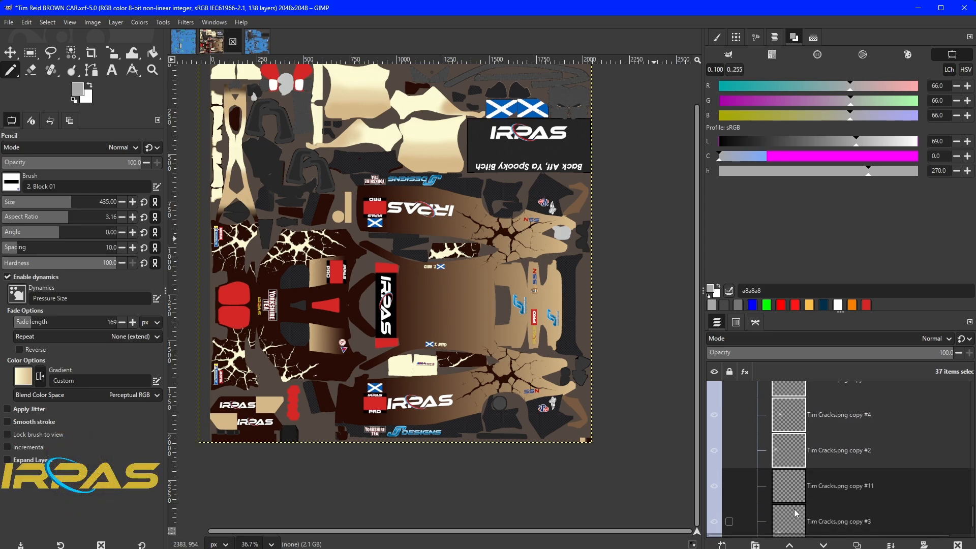
ctrl+click(793, 487)
ctrl+click(788, 520)
scroll(787, 518, down, 2)
ctrl+click(787, 491)
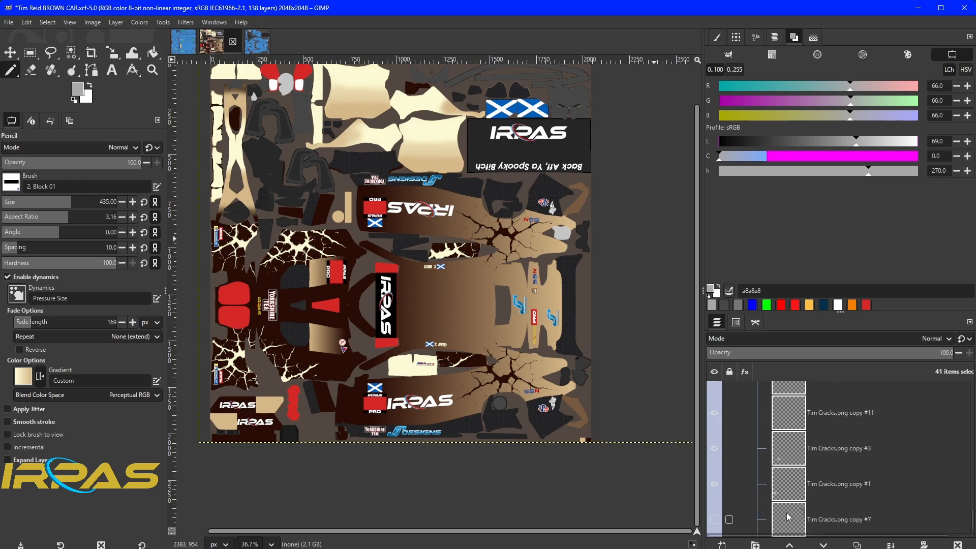
scroll(786, 503, down, 2)
scroll(787, 483, up, 2)
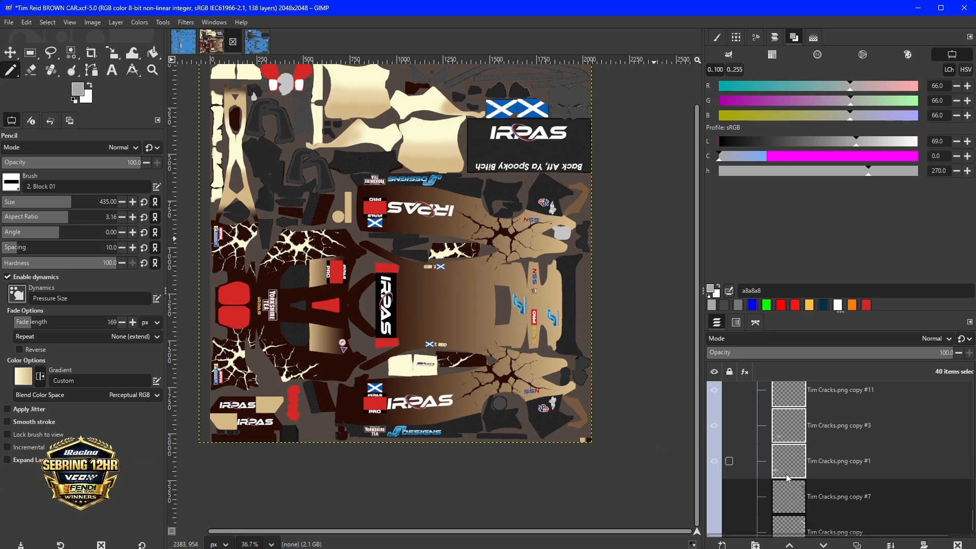
- Turn the alpha of all selected livery layers into a selection and show the Custom Spec copy group
right_click(786, 488)
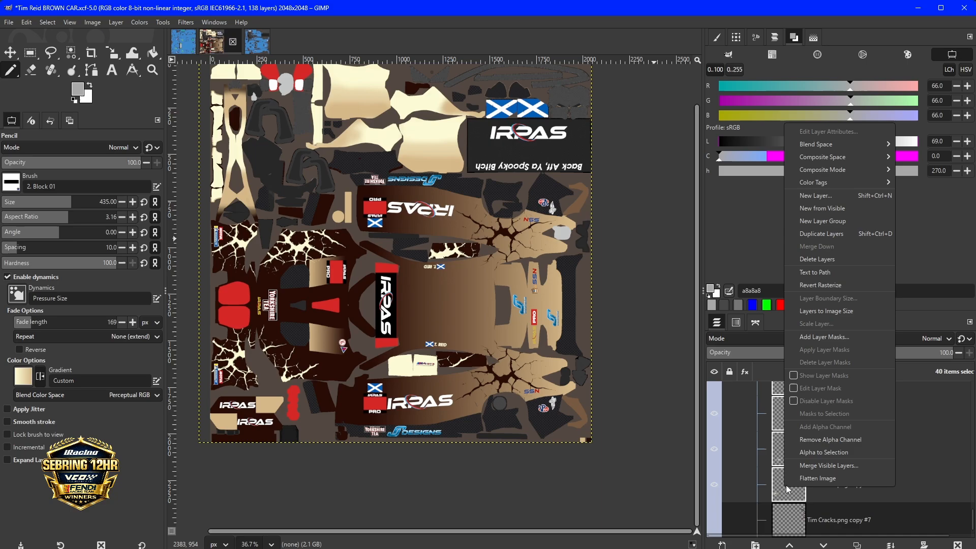
click(818, 452)
scroll(811, 452, up, 20)
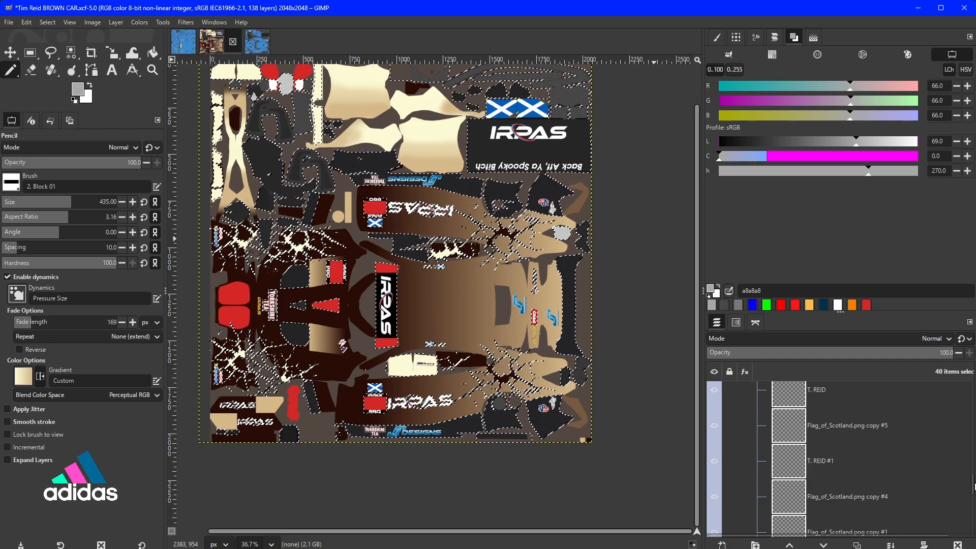
drag(972, 491, 972, 390)
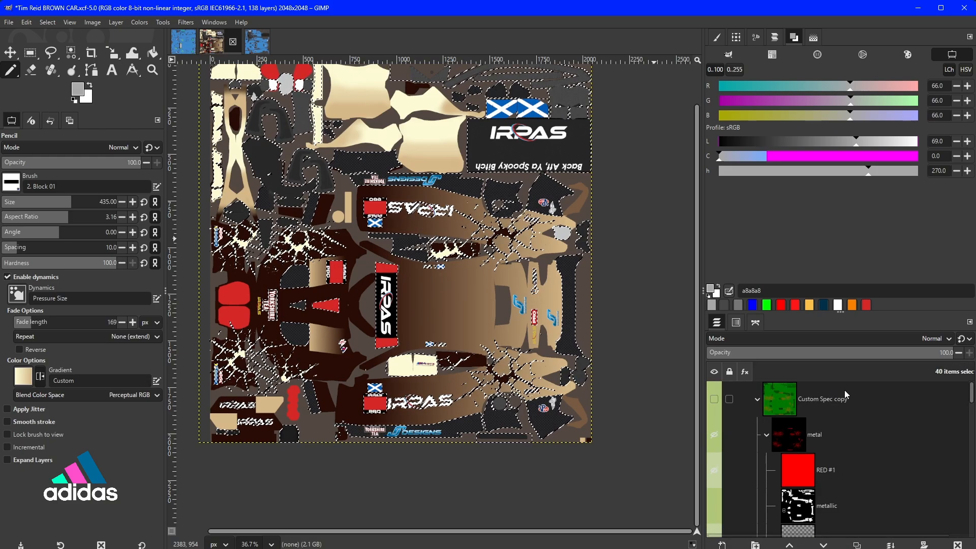
click(714, 399)
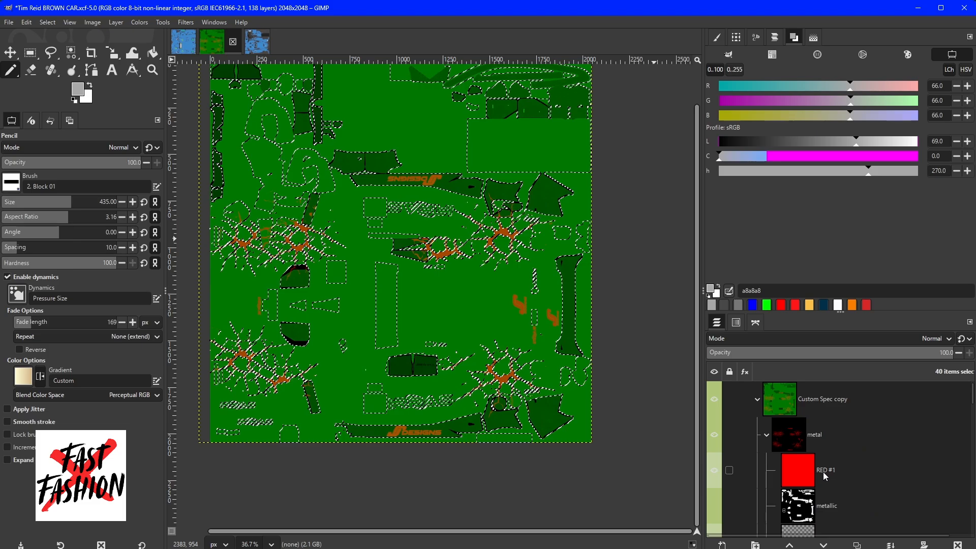
- Cut the selected logo, crack and carbon areas out of the GREEN MATTE BASE layer in the rough group
scroll(822, 472, down, 5)
scroll(822, 475, down, 3)
click(799, 491)
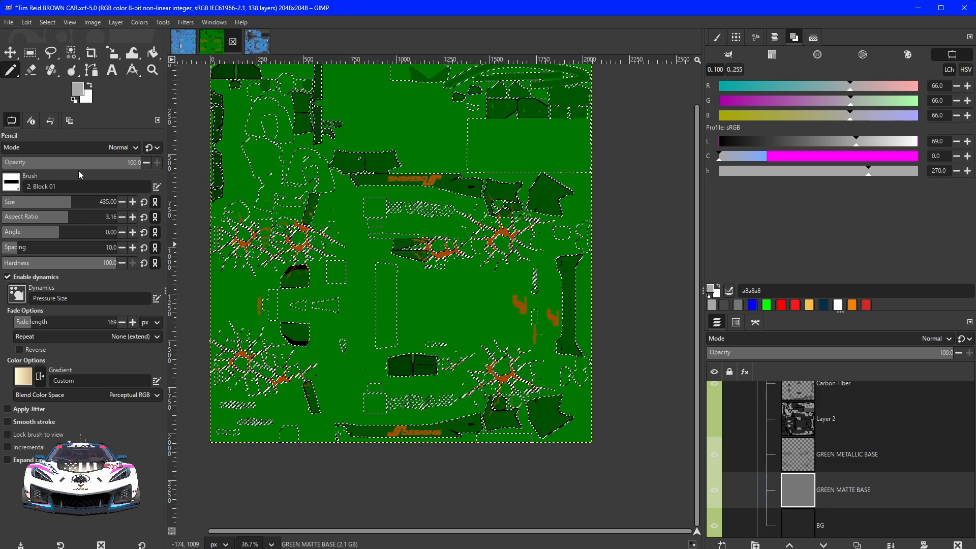
key(ctrl+x)
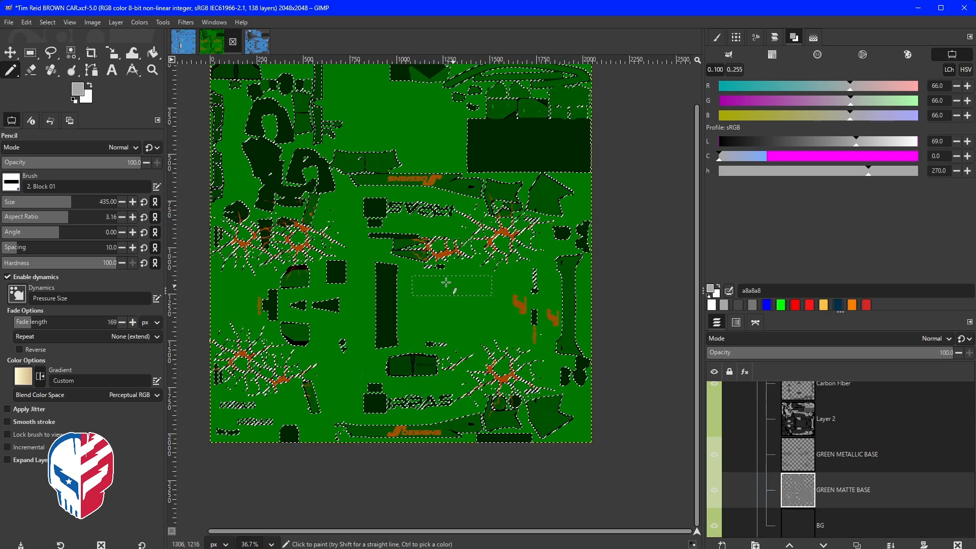
scroll(447, 282, up, 6)
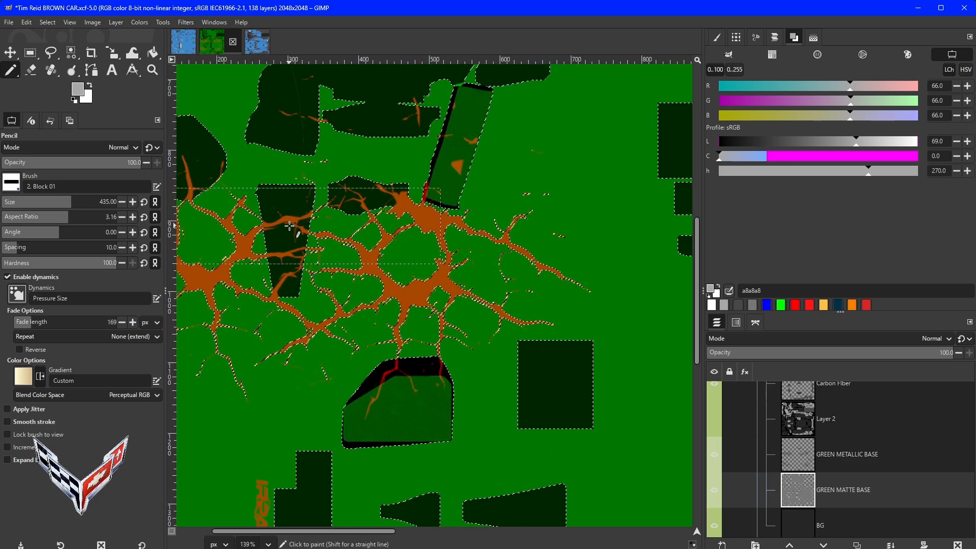
scroll(289, 227, down, 2)
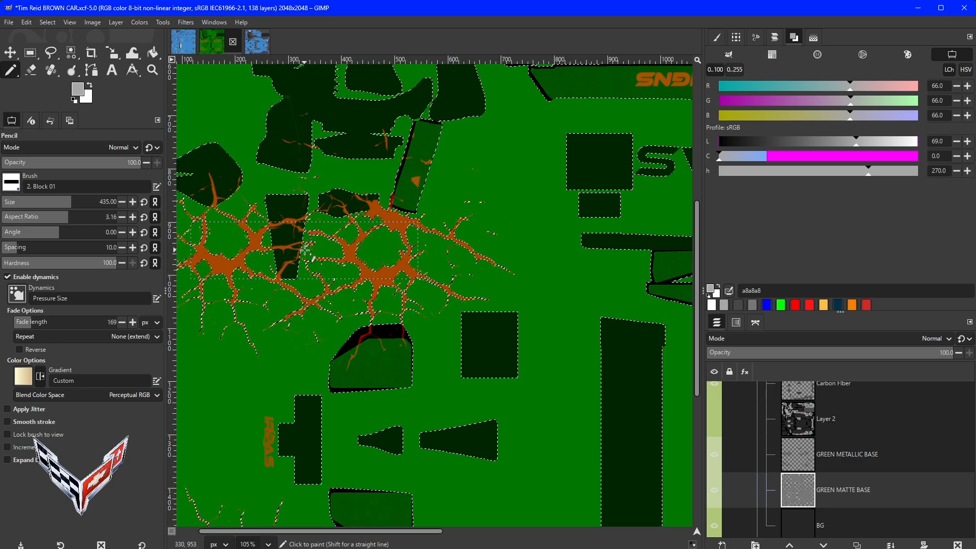
scroll(336, 253, down, 2)
- Replace the selection with the alpha of the livery's Carbon Fiber layer
scroll(930, 462, up, 5)
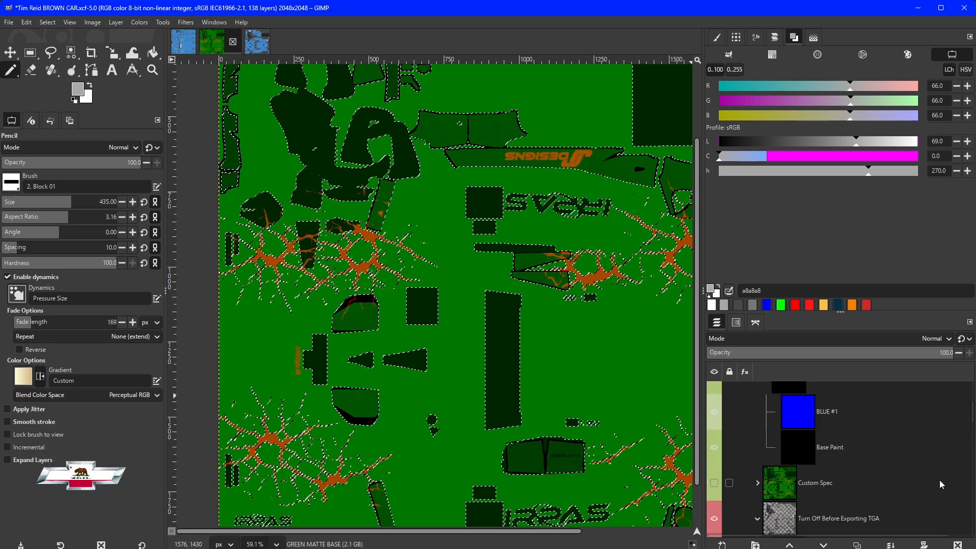
scroll(923, 438, down, 5)
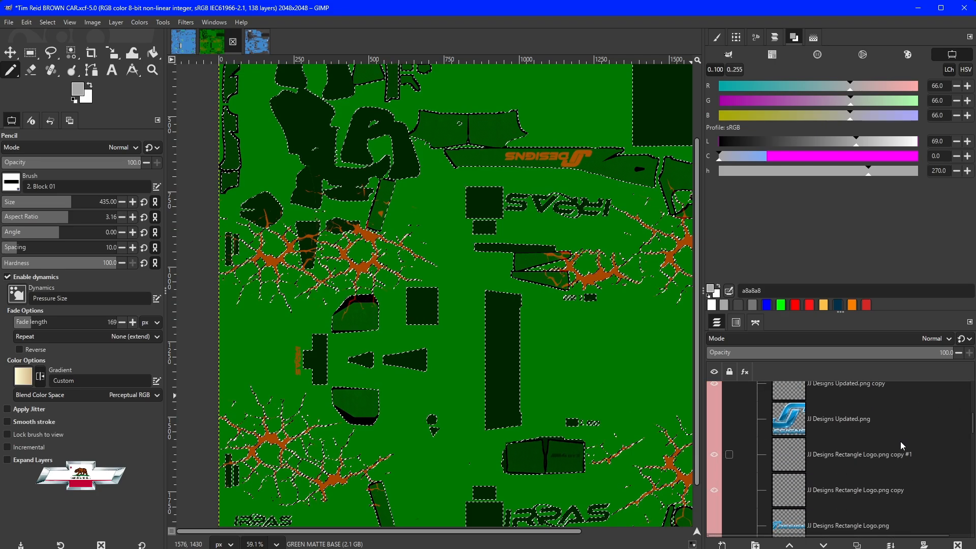
scroll(897, 441, down, 8)
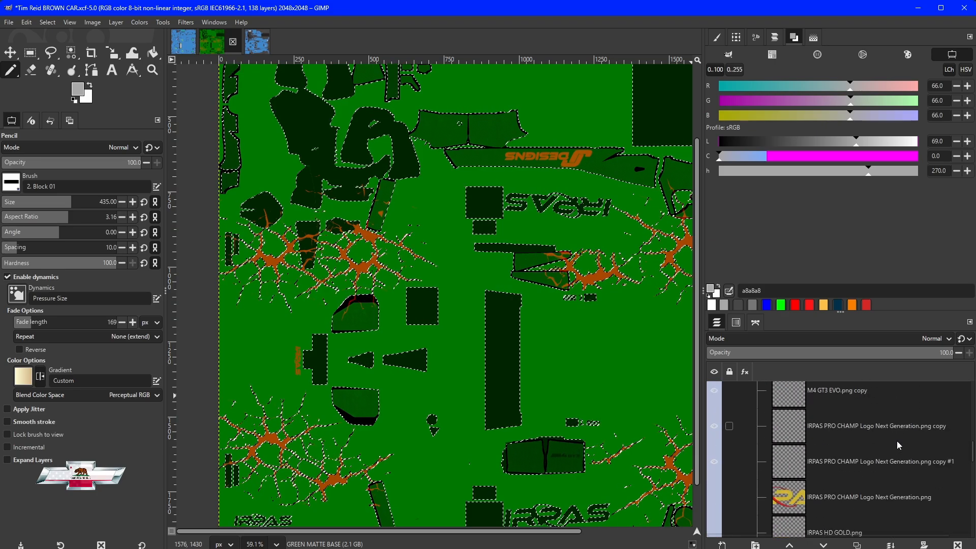
scroll(896, 440, down, 8)
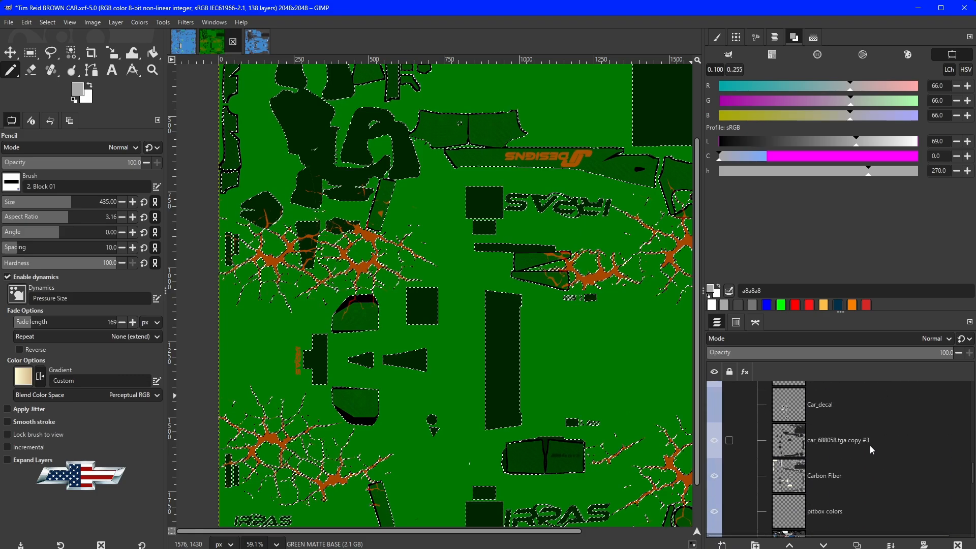
right_click(790, 478)
click(839, 445)
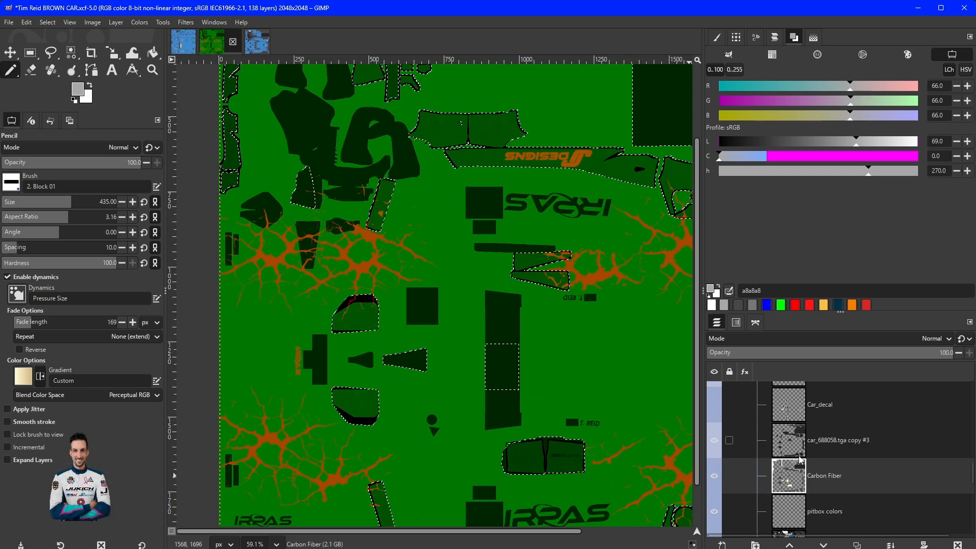
- Replace the selection with the alpha of the Car Mandatory layer
scroll(796, 451, up, 5)
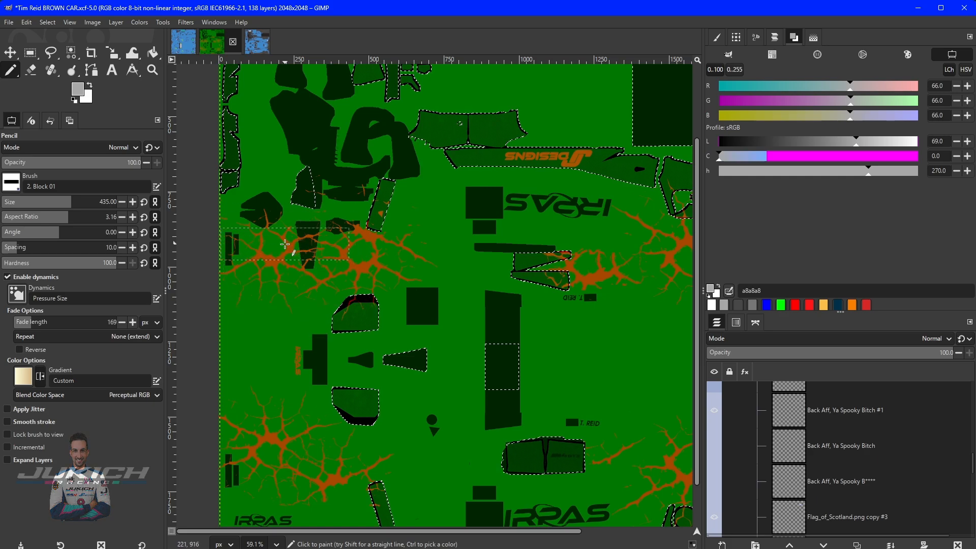
scroll(822, 445, down, 3)
scroll(820, 444, up, 1)
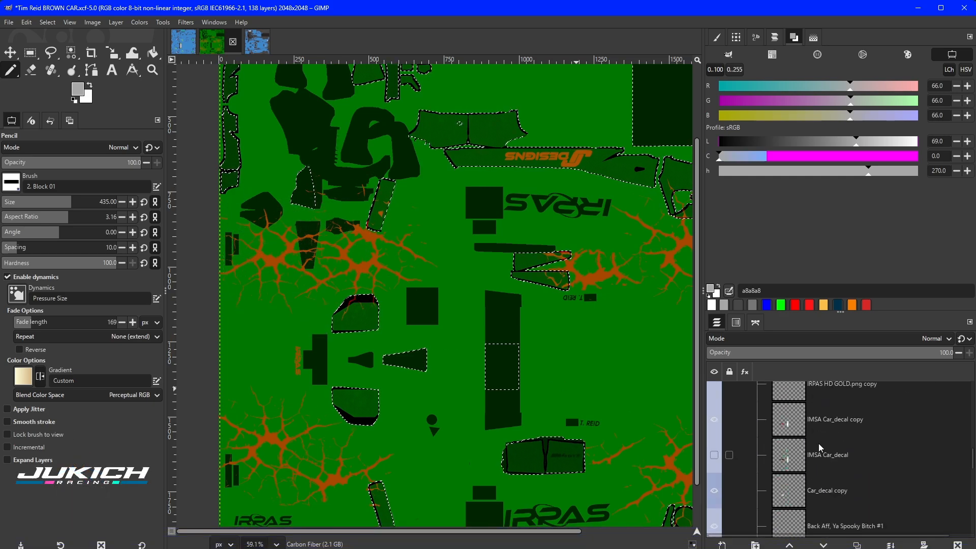
scroll(799, 462, up, 5)
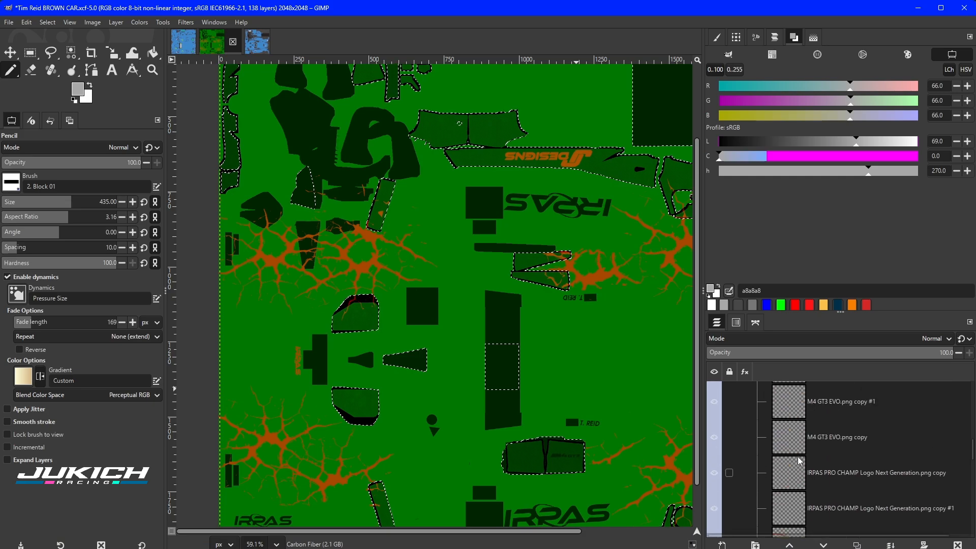
scroll(801, 461, up, 4)
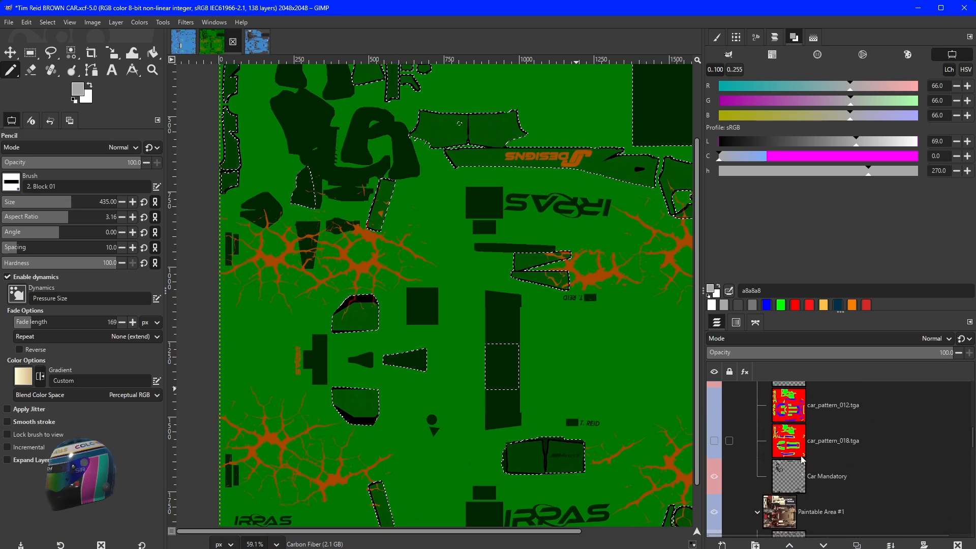
right_click(796, 480)
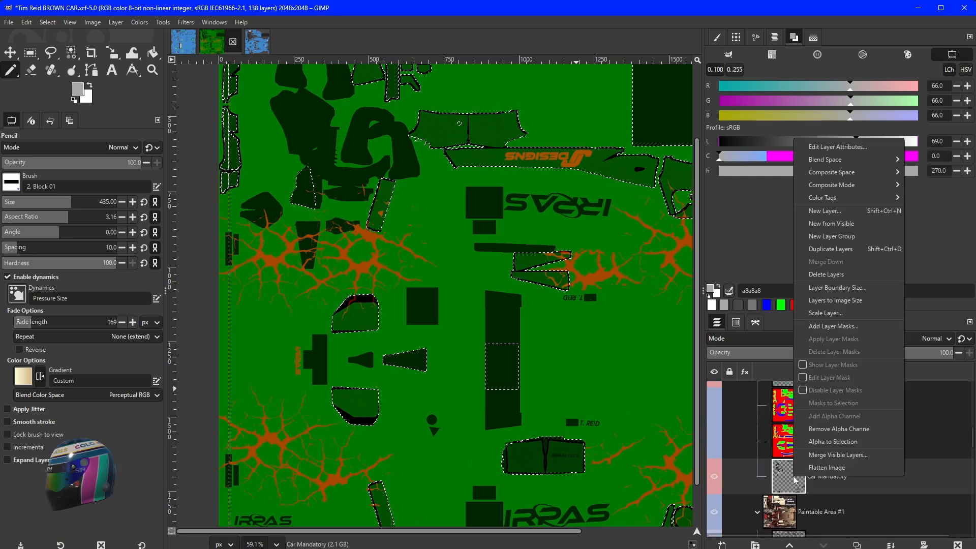
click(825, 444)
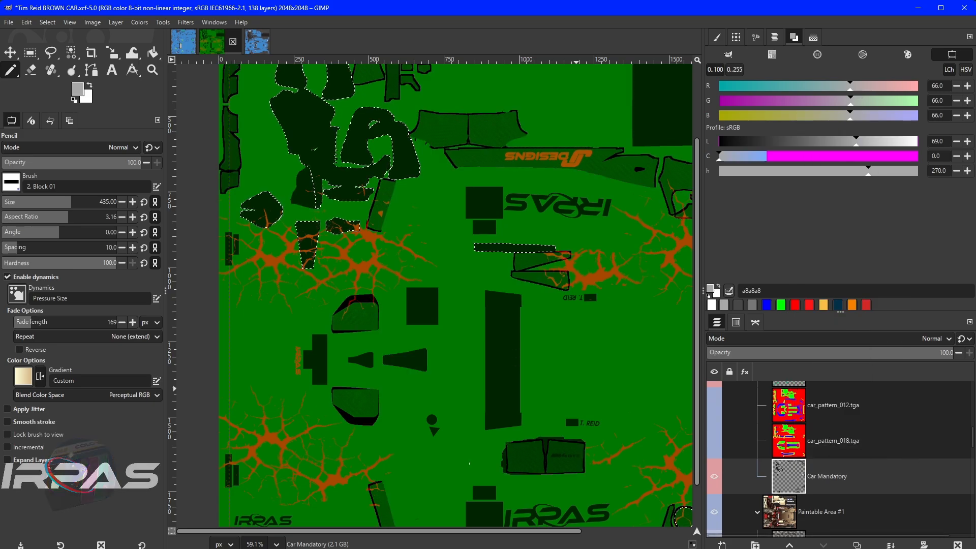
- Cut the Car Mandatory areas out of the RED METALLIC BASE layer in the metal group
scroll(824, 437, up, 10)
scroll(822, 428, up, 8)
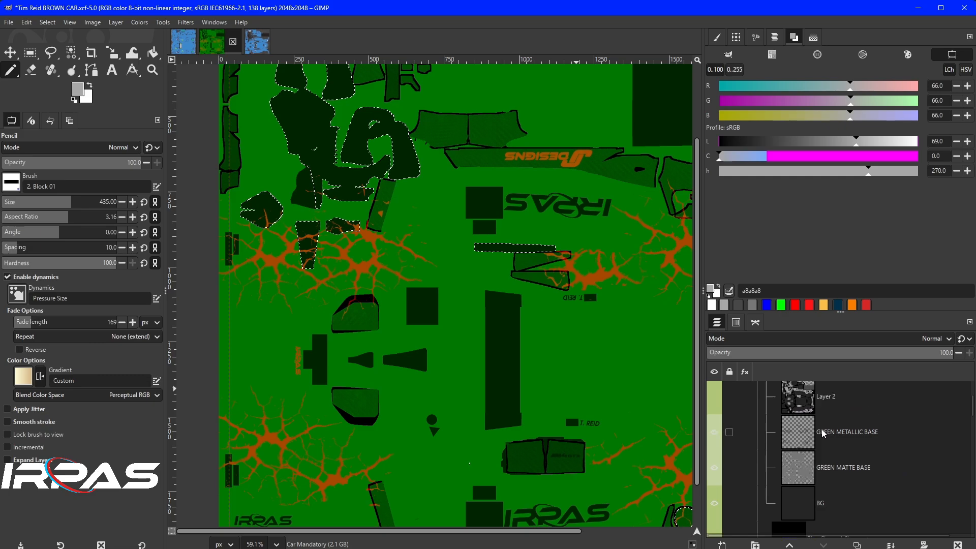
scroll(330, 278, up, 2)
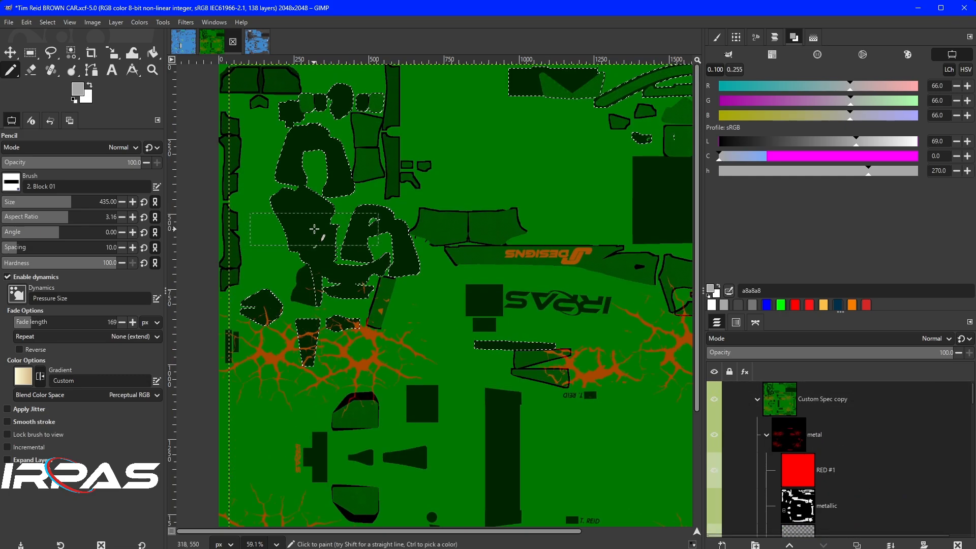
scroll(808, 438, down, 3)
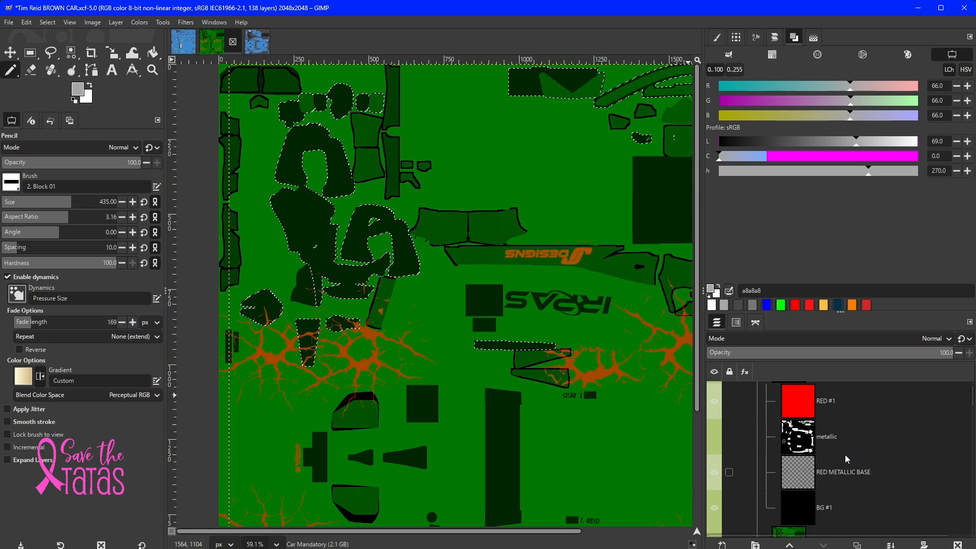
click(808, 439)
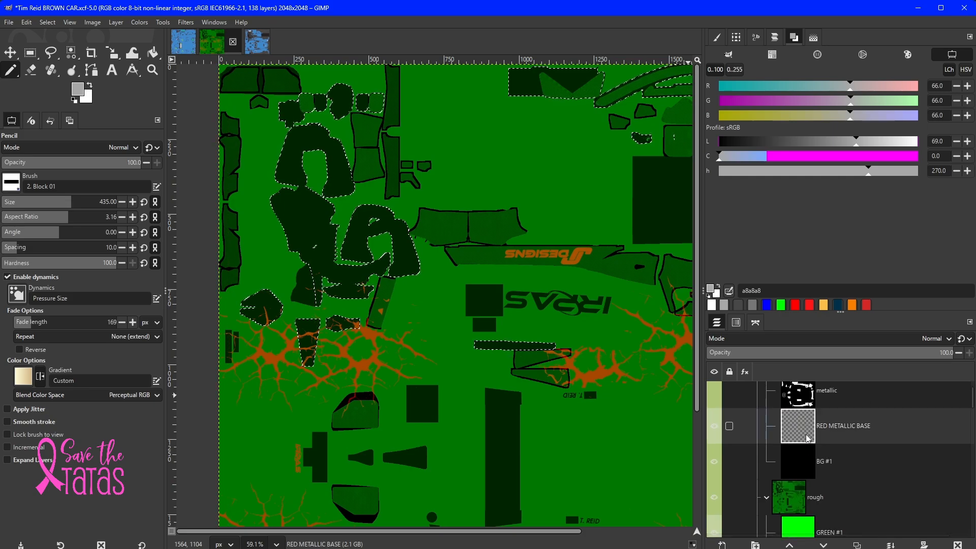
key(ctrl+x)
- Cut the Car Mandatory areas out of the GREEN METALLIC BASE layer in the rough group
scroll(806, 473, down, 4)
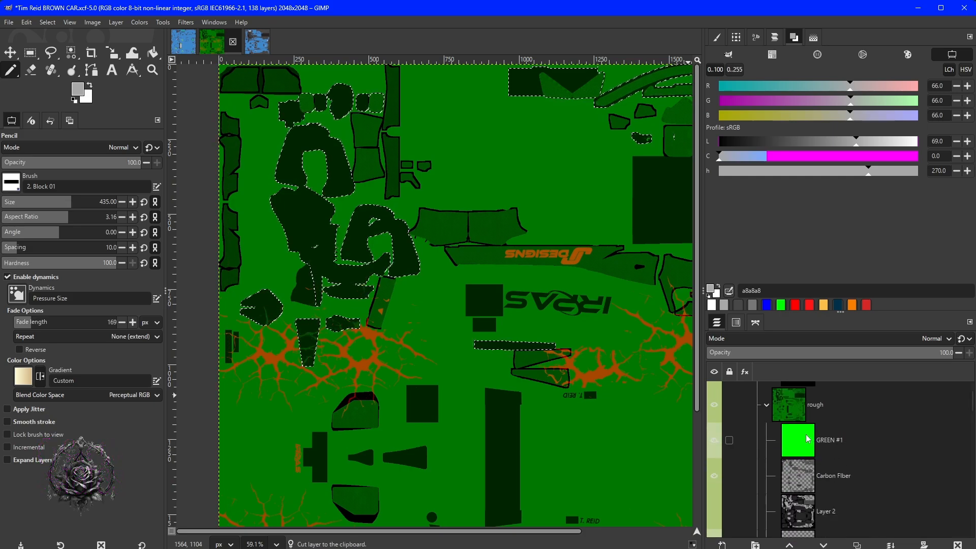
click(802, 507)
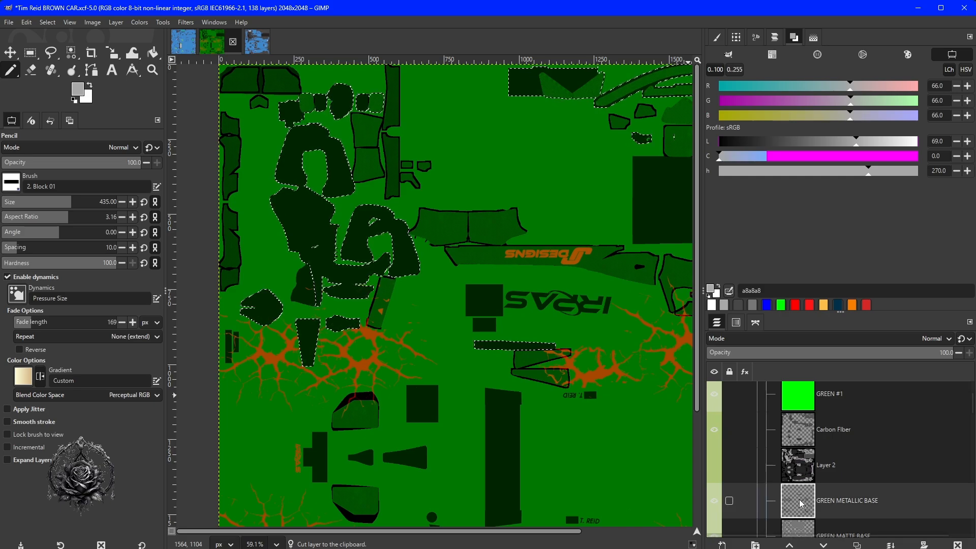
scroll(524, 396, down, 2)
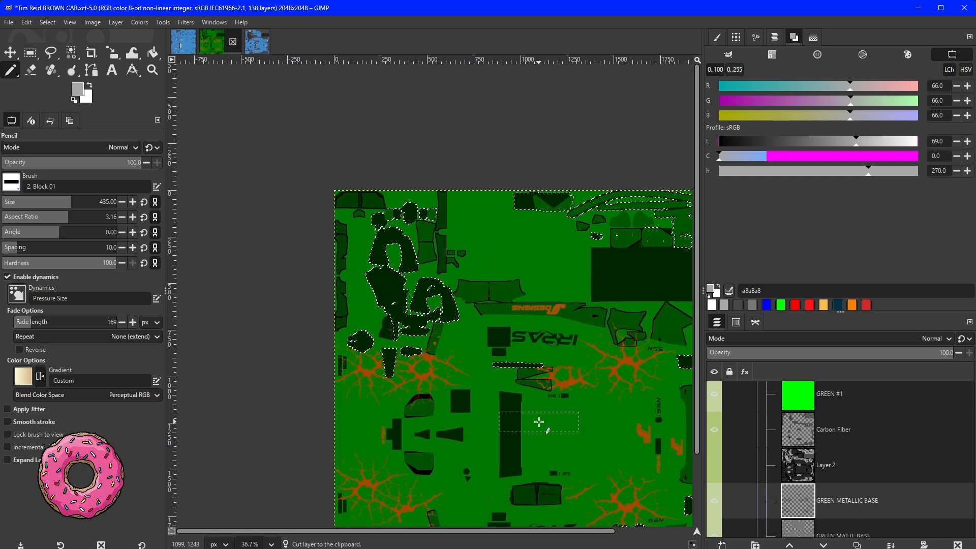
scroll(847, 485, down, 1)
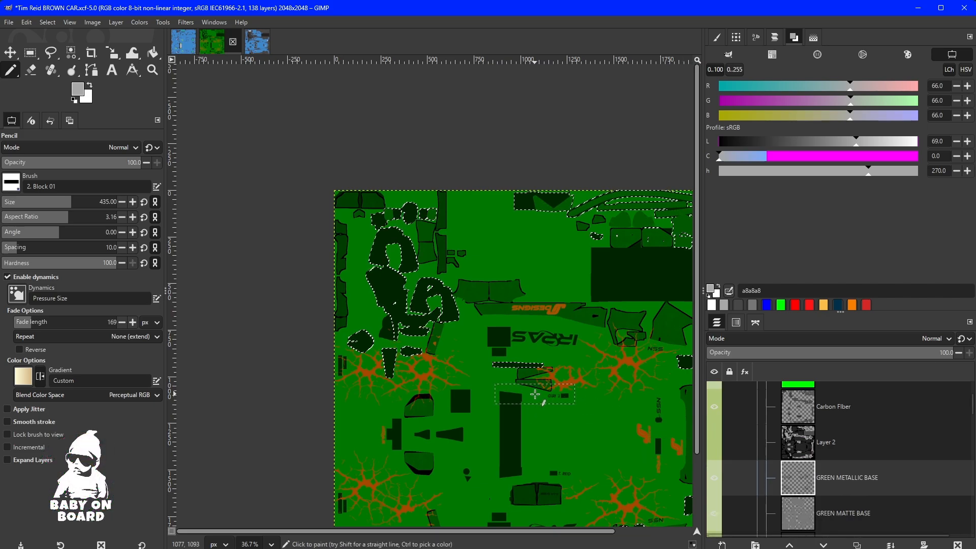
- Export the spec map to its existing TGA file, check the car in the iRacing Paint Shop, and return to GIMP
key(ctrl+e)
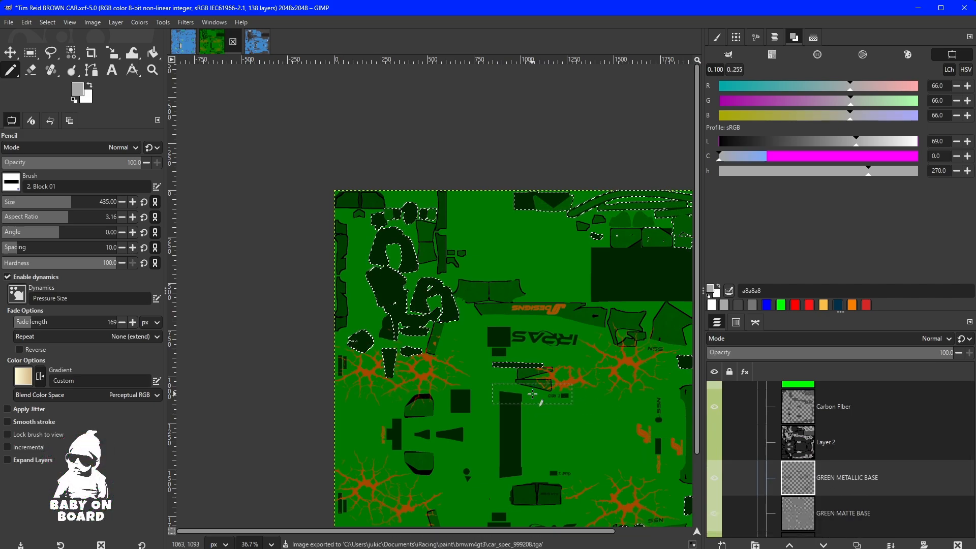
key(alt+Tab)
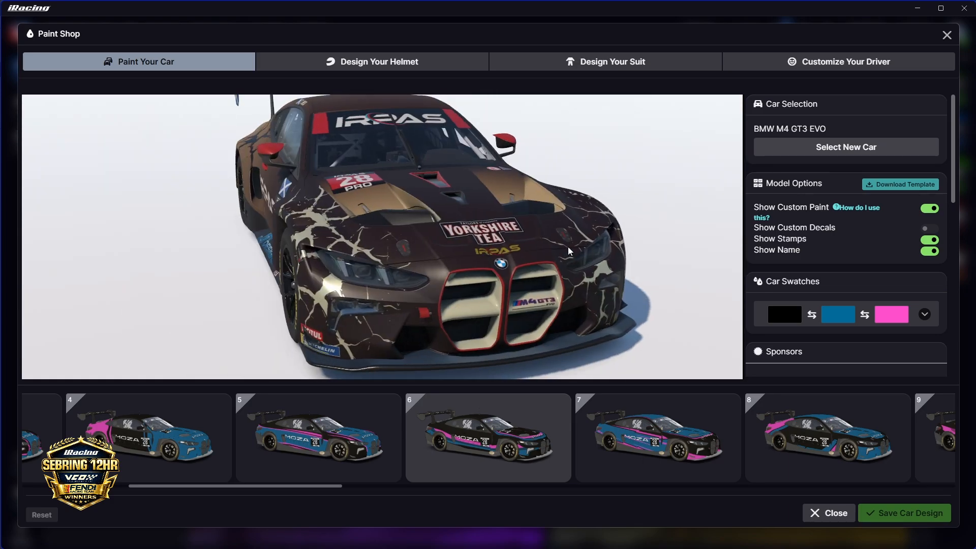
key(alt+Tab)
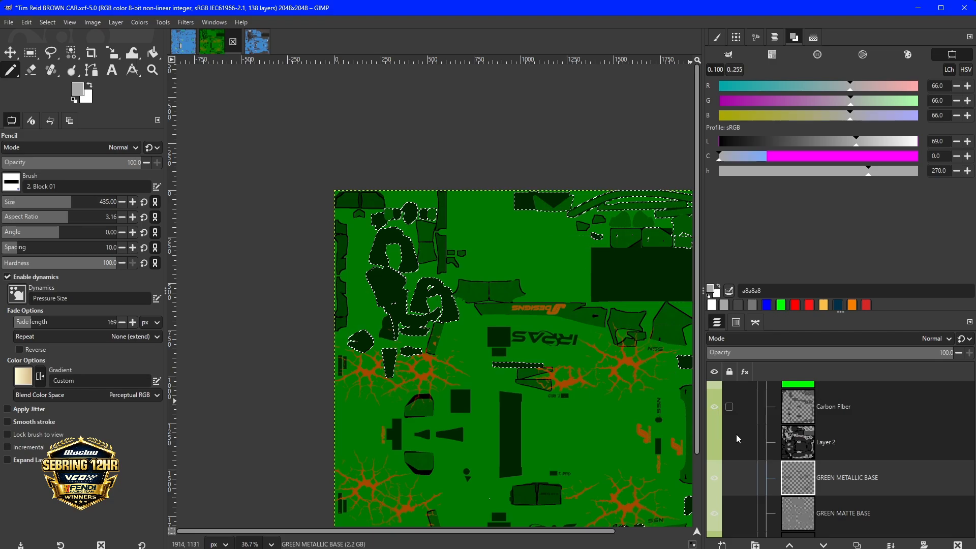
- Replace the selection with the combined alpha of IRPAS PRO CHAMP Logo Next Generation.png copy and copy #1
scroll(823, 457, down, 10)
scroll(824, 465, down, 10)
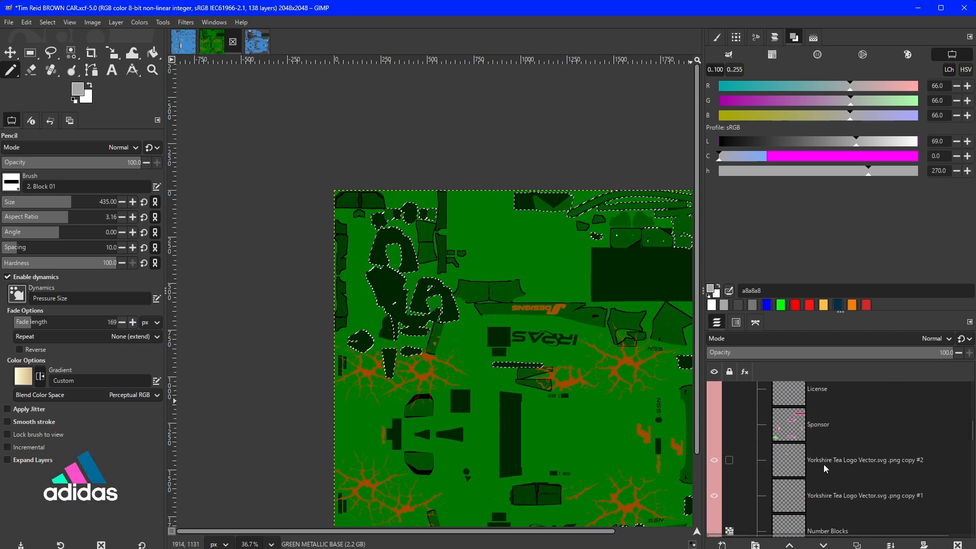
scroll(824, 465, down, 10)
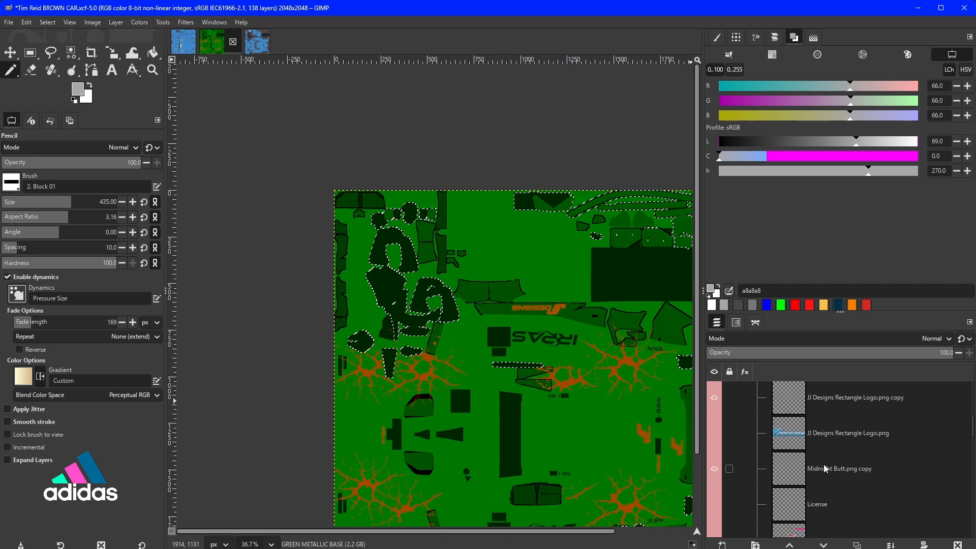
scroll(825, 464, down, 10)
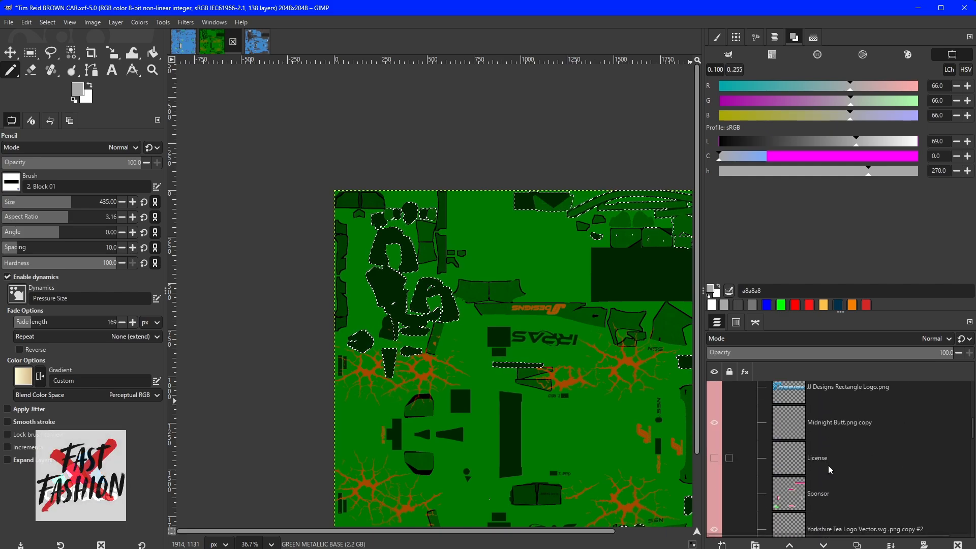
click(784, 450)
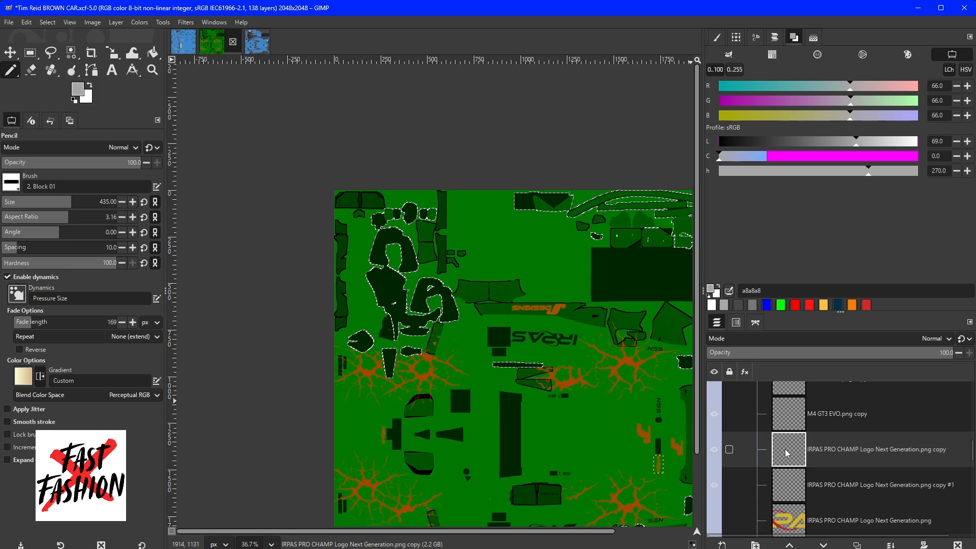
shift+click(789, 479)
right_click(789, 478)
click(825, 445)
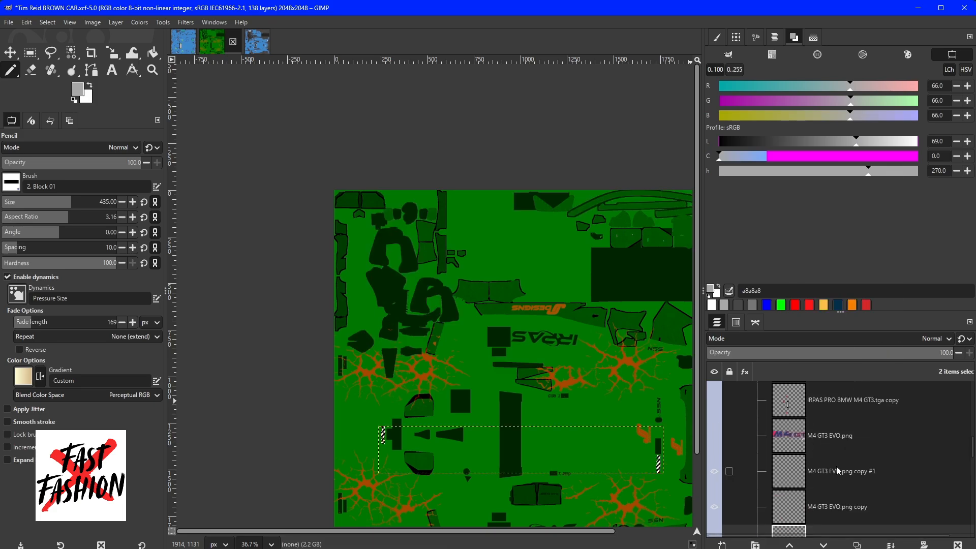
- Cut the selected IRPAS logo shapes out of the GREEN METALLIC BASE and GREEN MATTE BASE layers
scroll(836, 466, up, 10)
scroll(833, 465, up, 5)
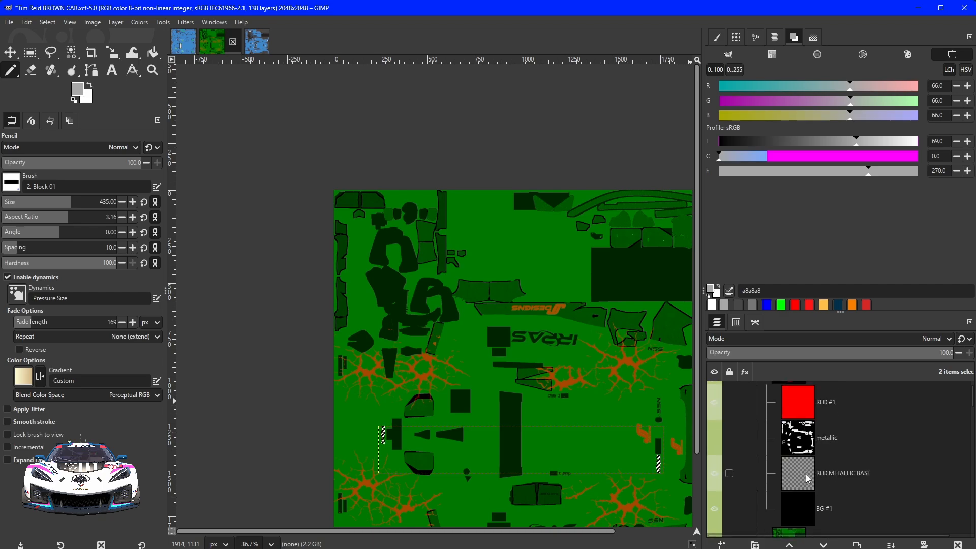
scroll(808, 477, up, 5)
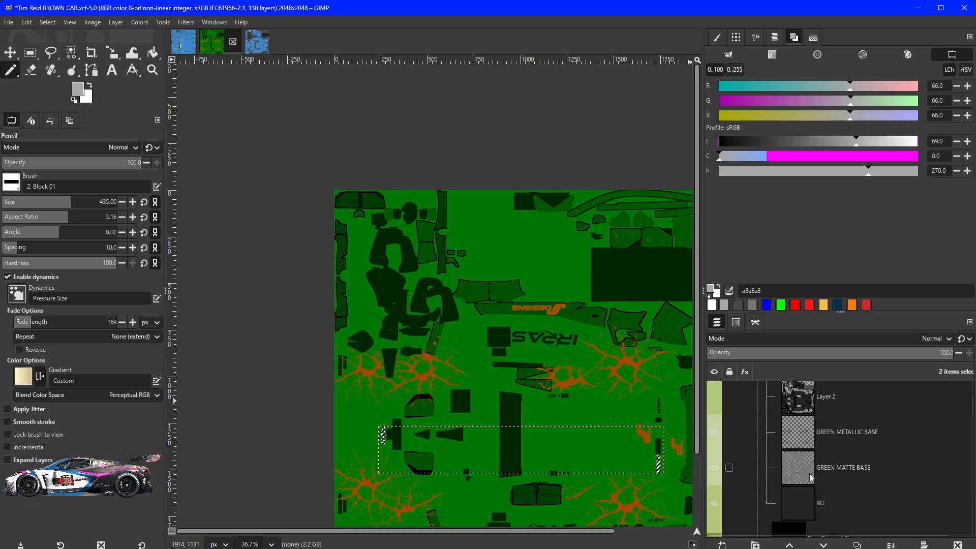
click(803, 438)
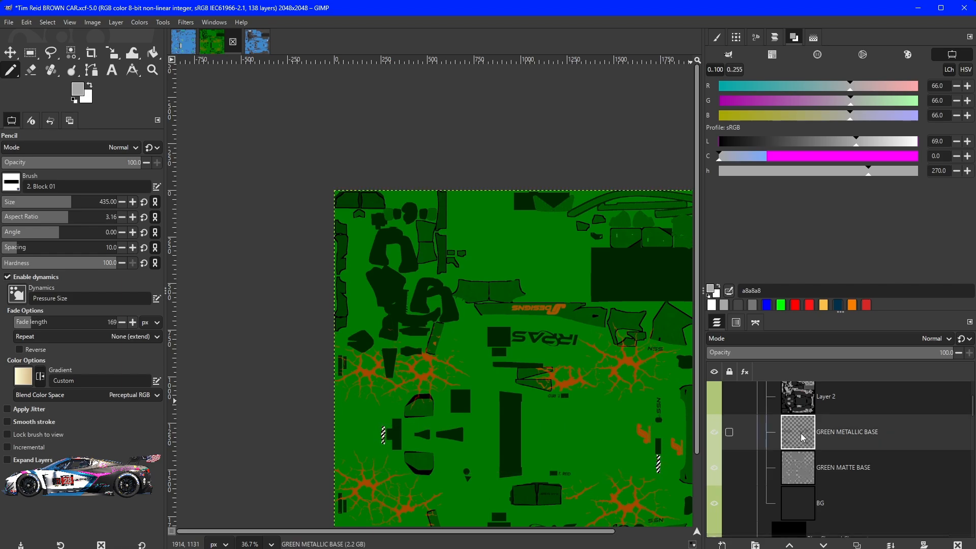
click(792, 475)
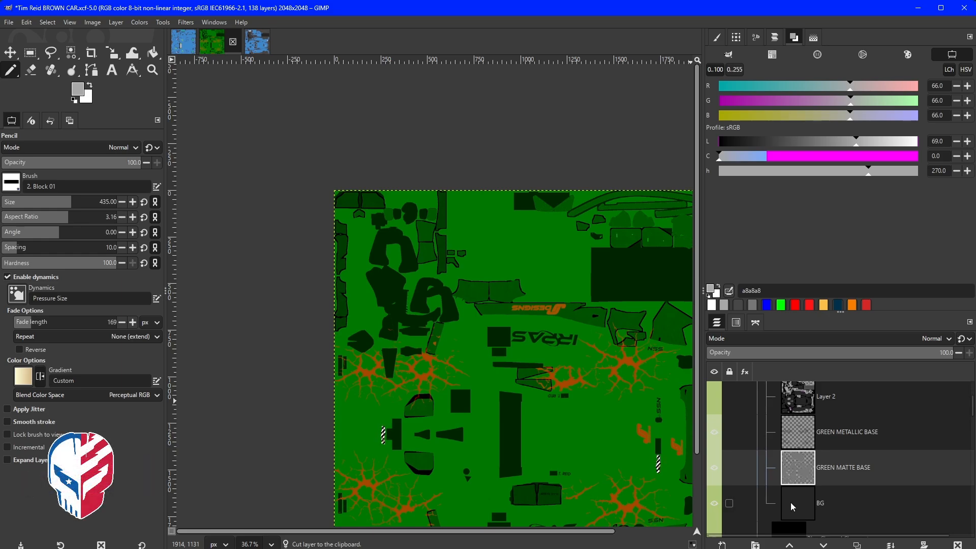
scroll(794, 494, down, 1)
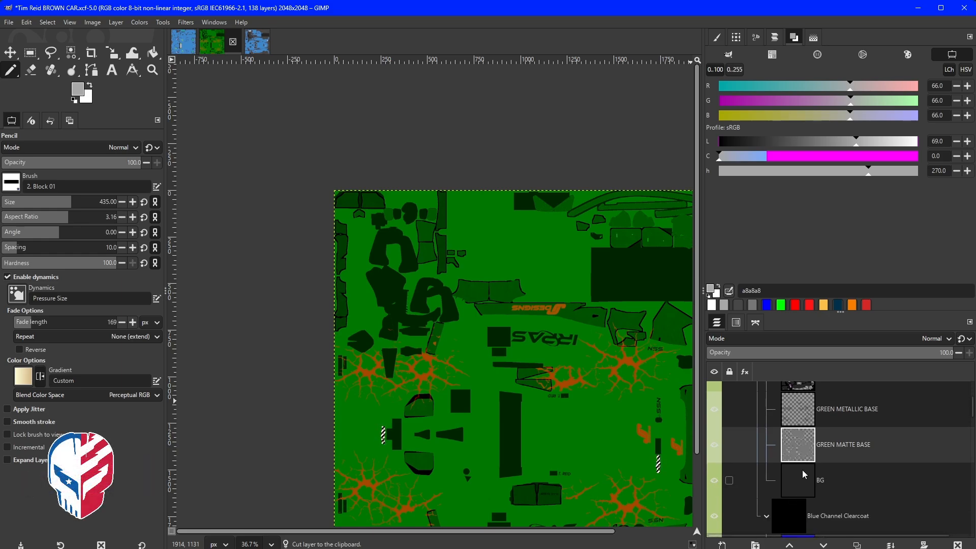
click(803, 474)
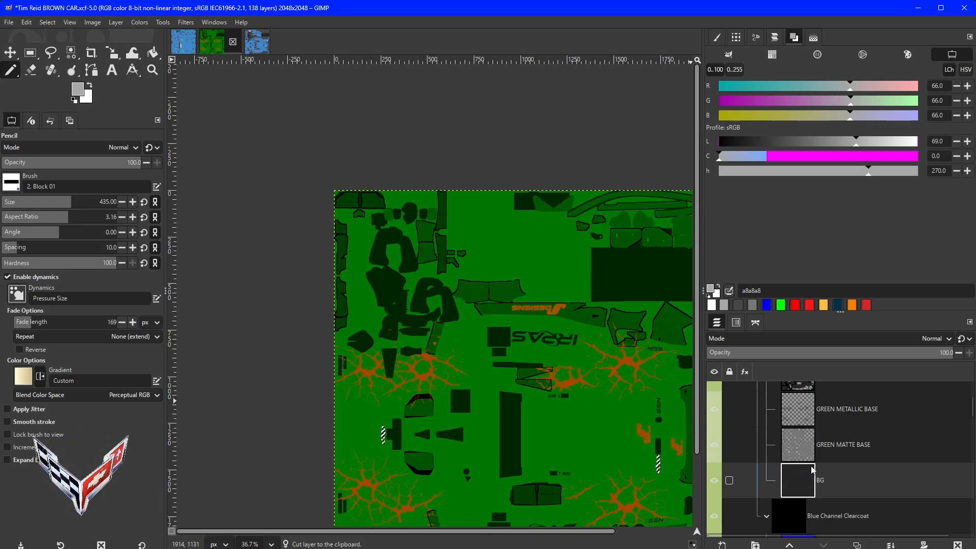
- Paint both selected IRPAS logos white (ffffff) with the Pencil on the RED METALLIC BASE layer
scroll(806, 468, up, 1)
click(802, 469)
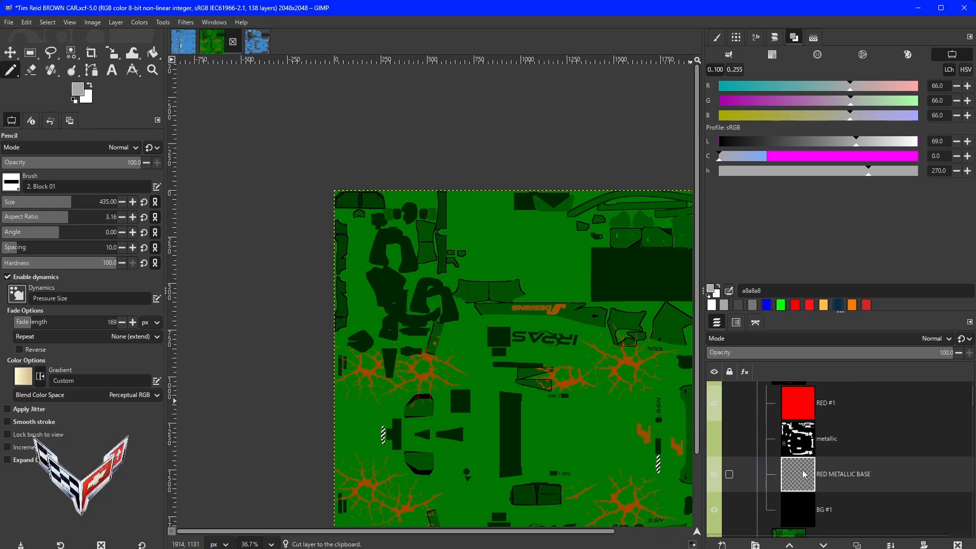
click(712, 305)
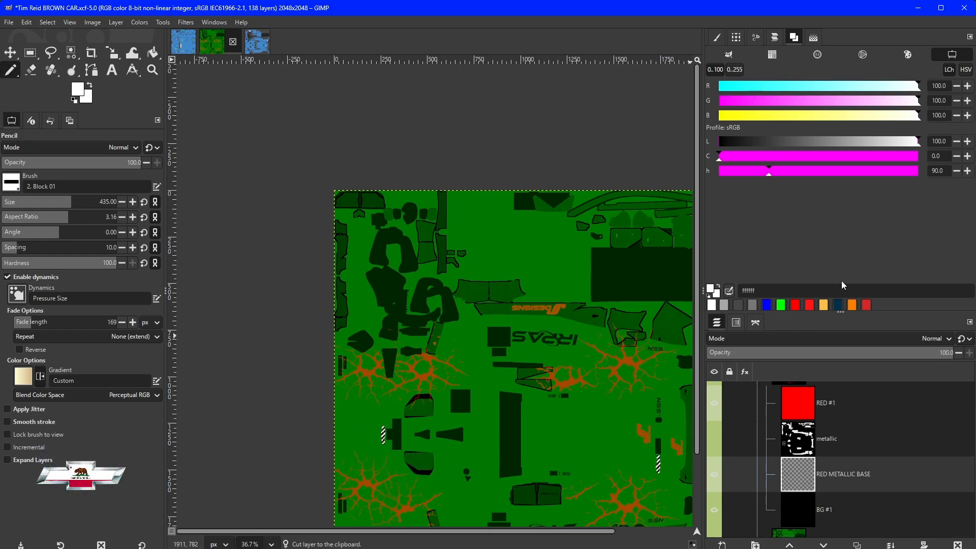
scroll(416, 423, up, 10)
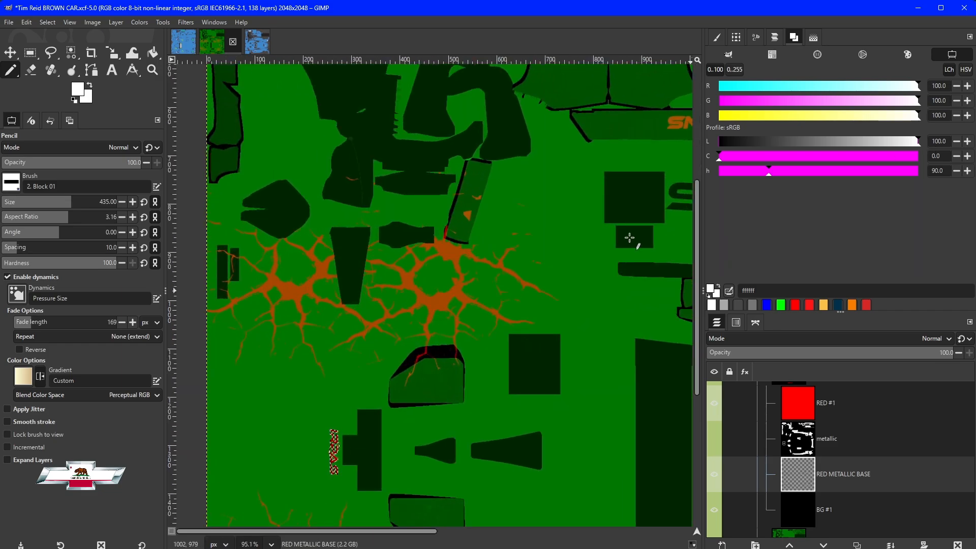
scroll(328, 458, up, 5)
scroll(447, 375, down, 1)
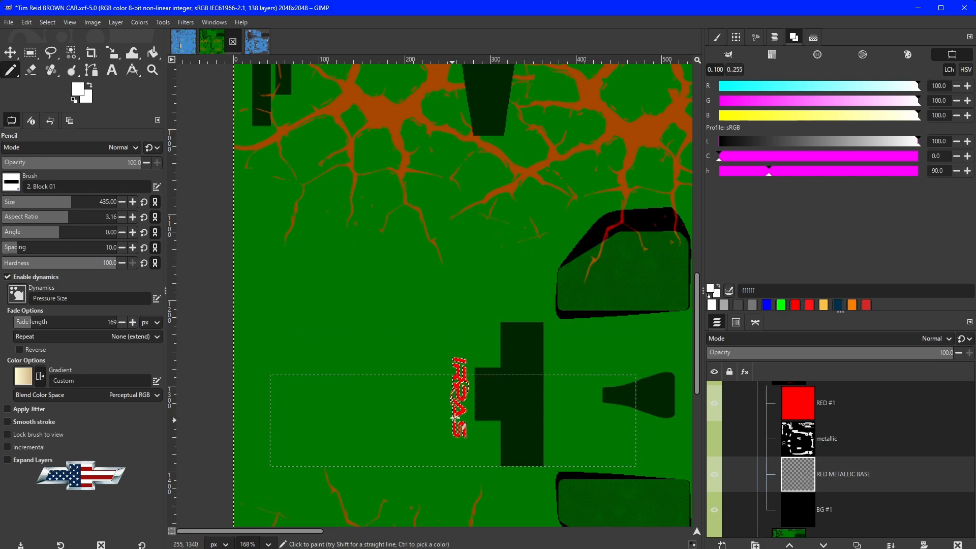
scroll(457, 388, right, 15)
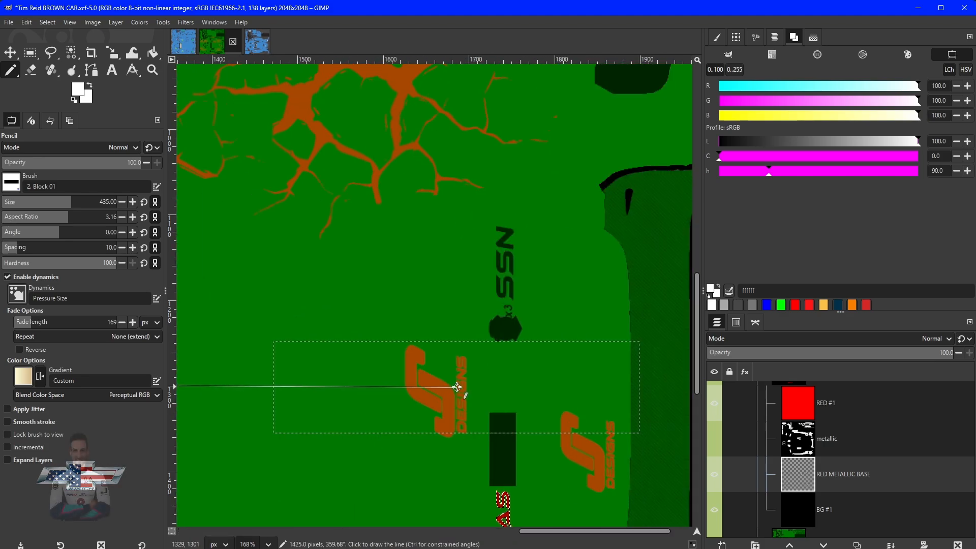
scroll(457, 387, down, 5)
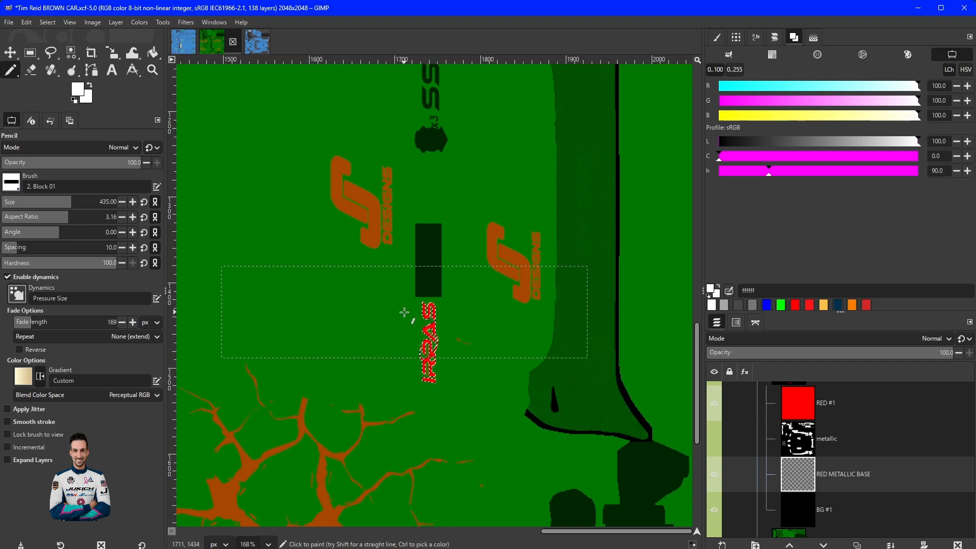
- Export the spec map to its existing file, switch to the iRacing Paint Shop, and inspect the IRPAS logos at the car's front and rear
key(ctrl+e)
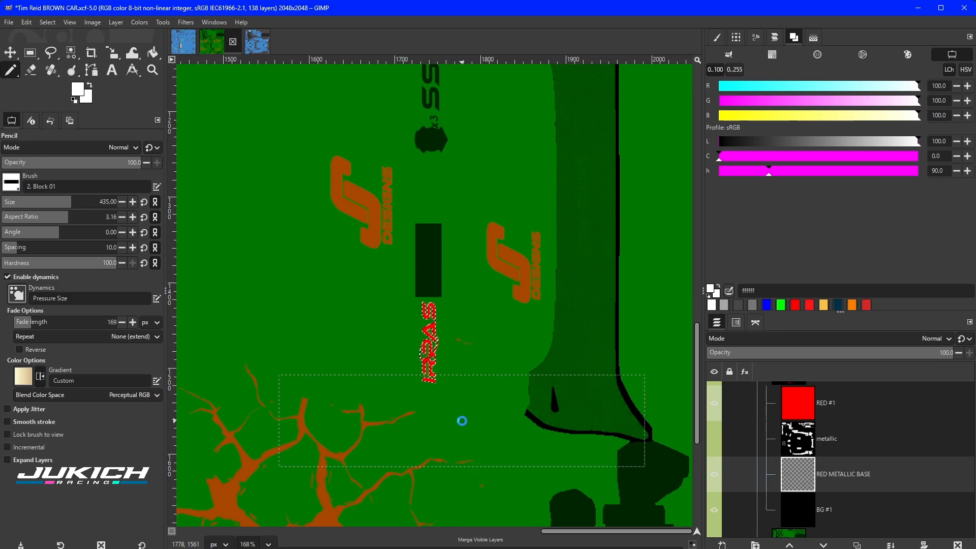
key(alt+Tab)
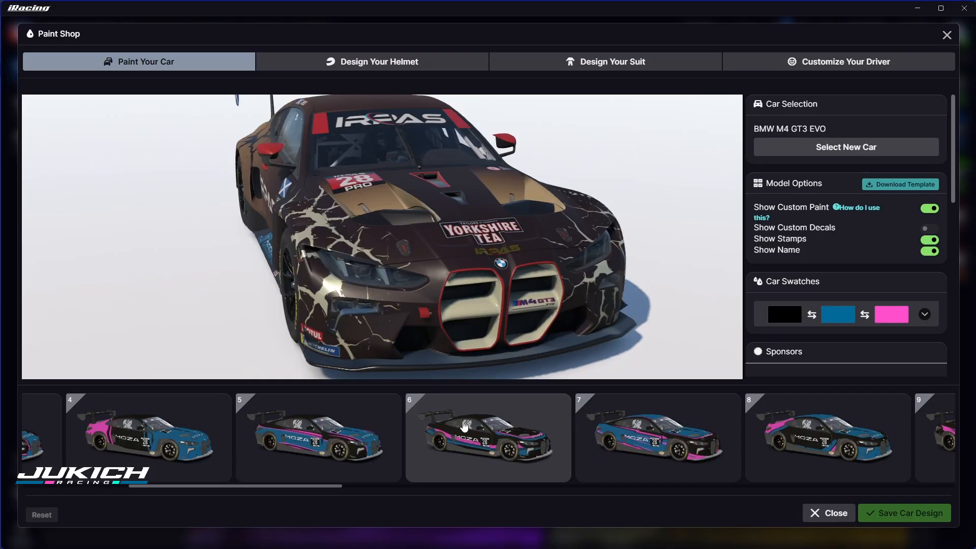
mouse_move(489, 327)
mouse_down()
mouse_move(449, 346)
mouse_move(460, 364)
mouse_move(509, 327)
mouse_up()
scroll(508, 326, up, 5)
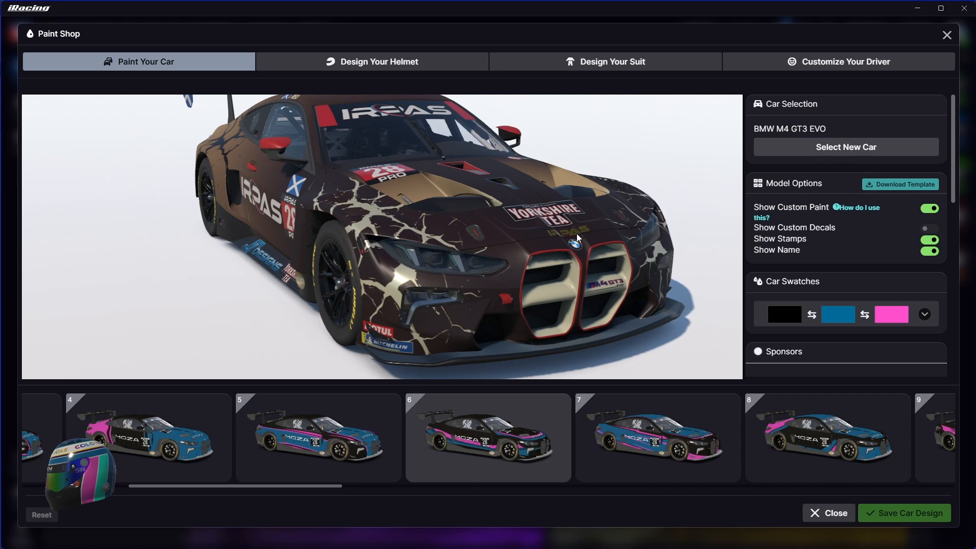
drag(576, 238, 469, 285)
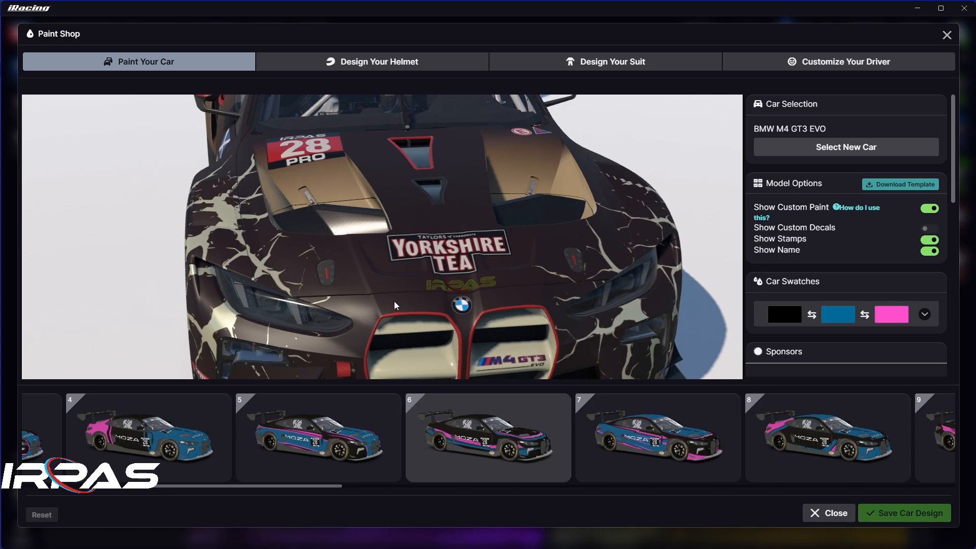
drag(373, 311, 568, 286)
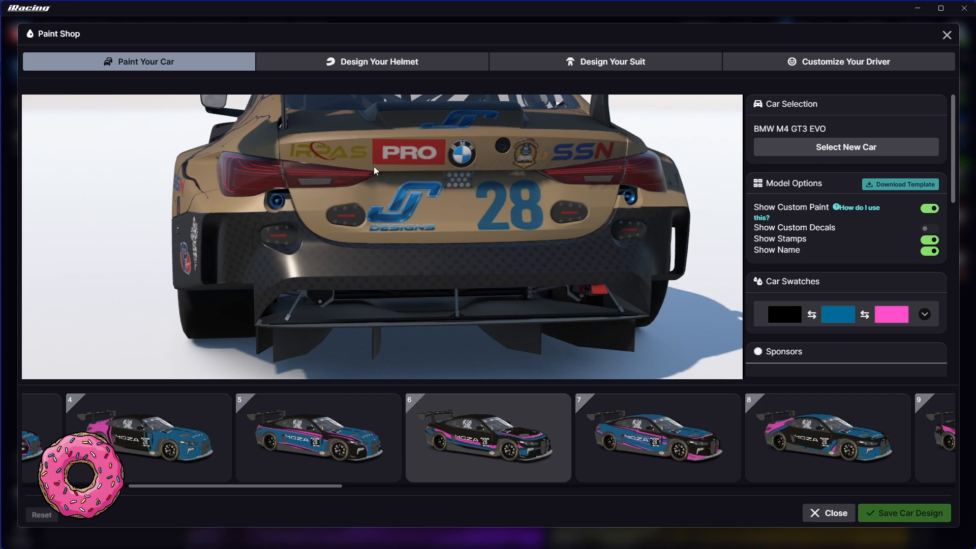
scroll(374, 168, down, 5)
drag(326, 190, 560, 198)
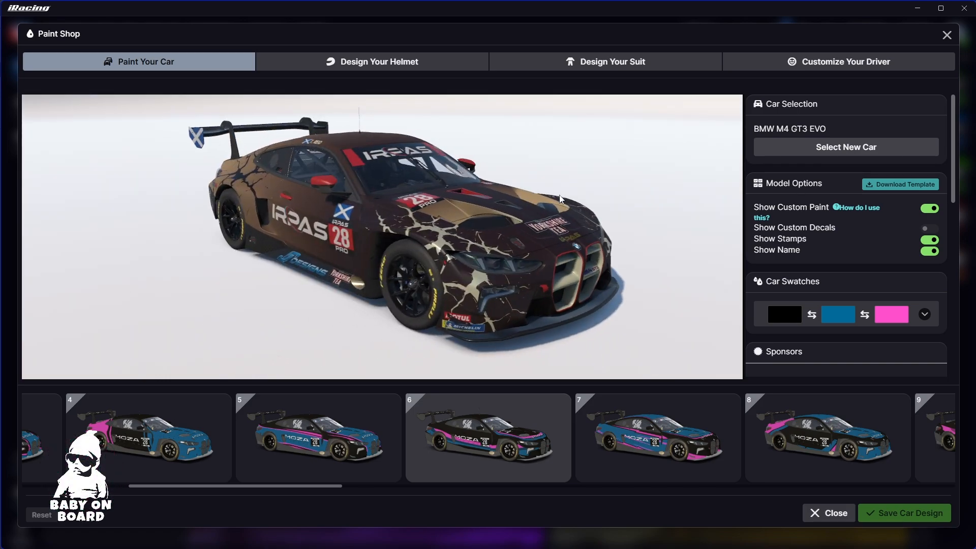